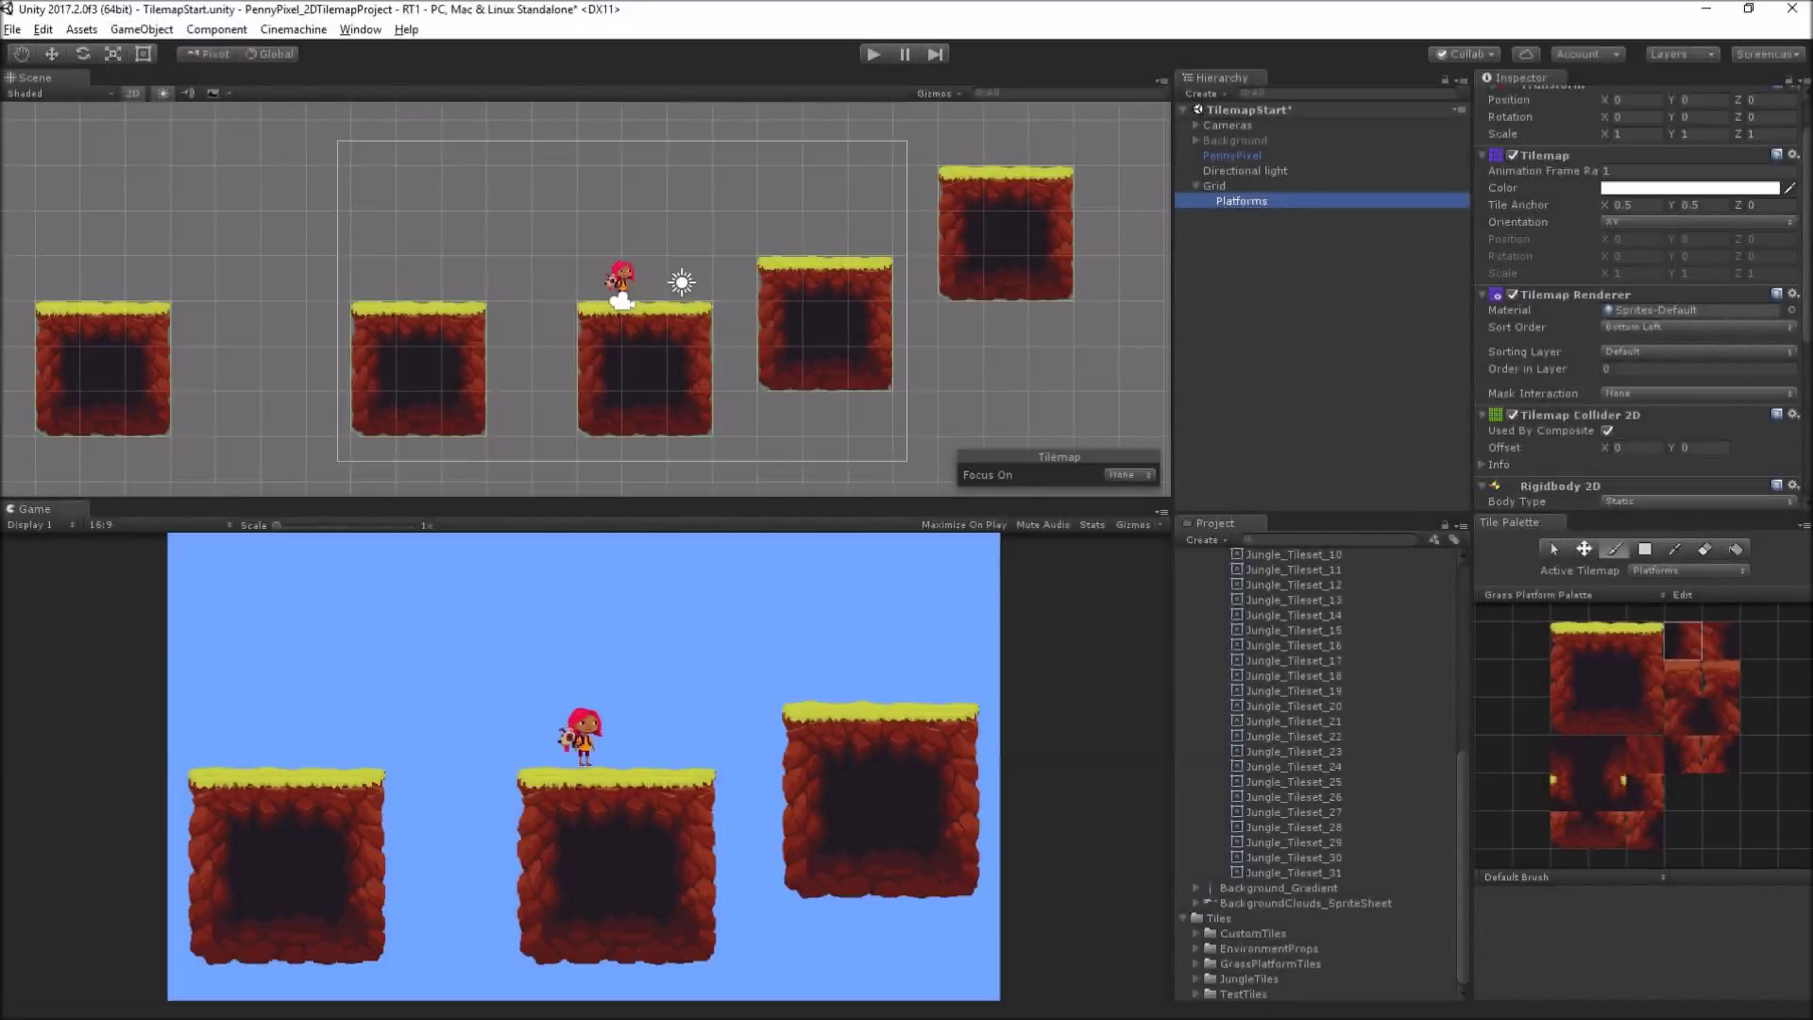
Step: Activate the Background object so the gradient sky and clouds show behind the platforms
left_click(1313, 140)
left_click(1520, 100)
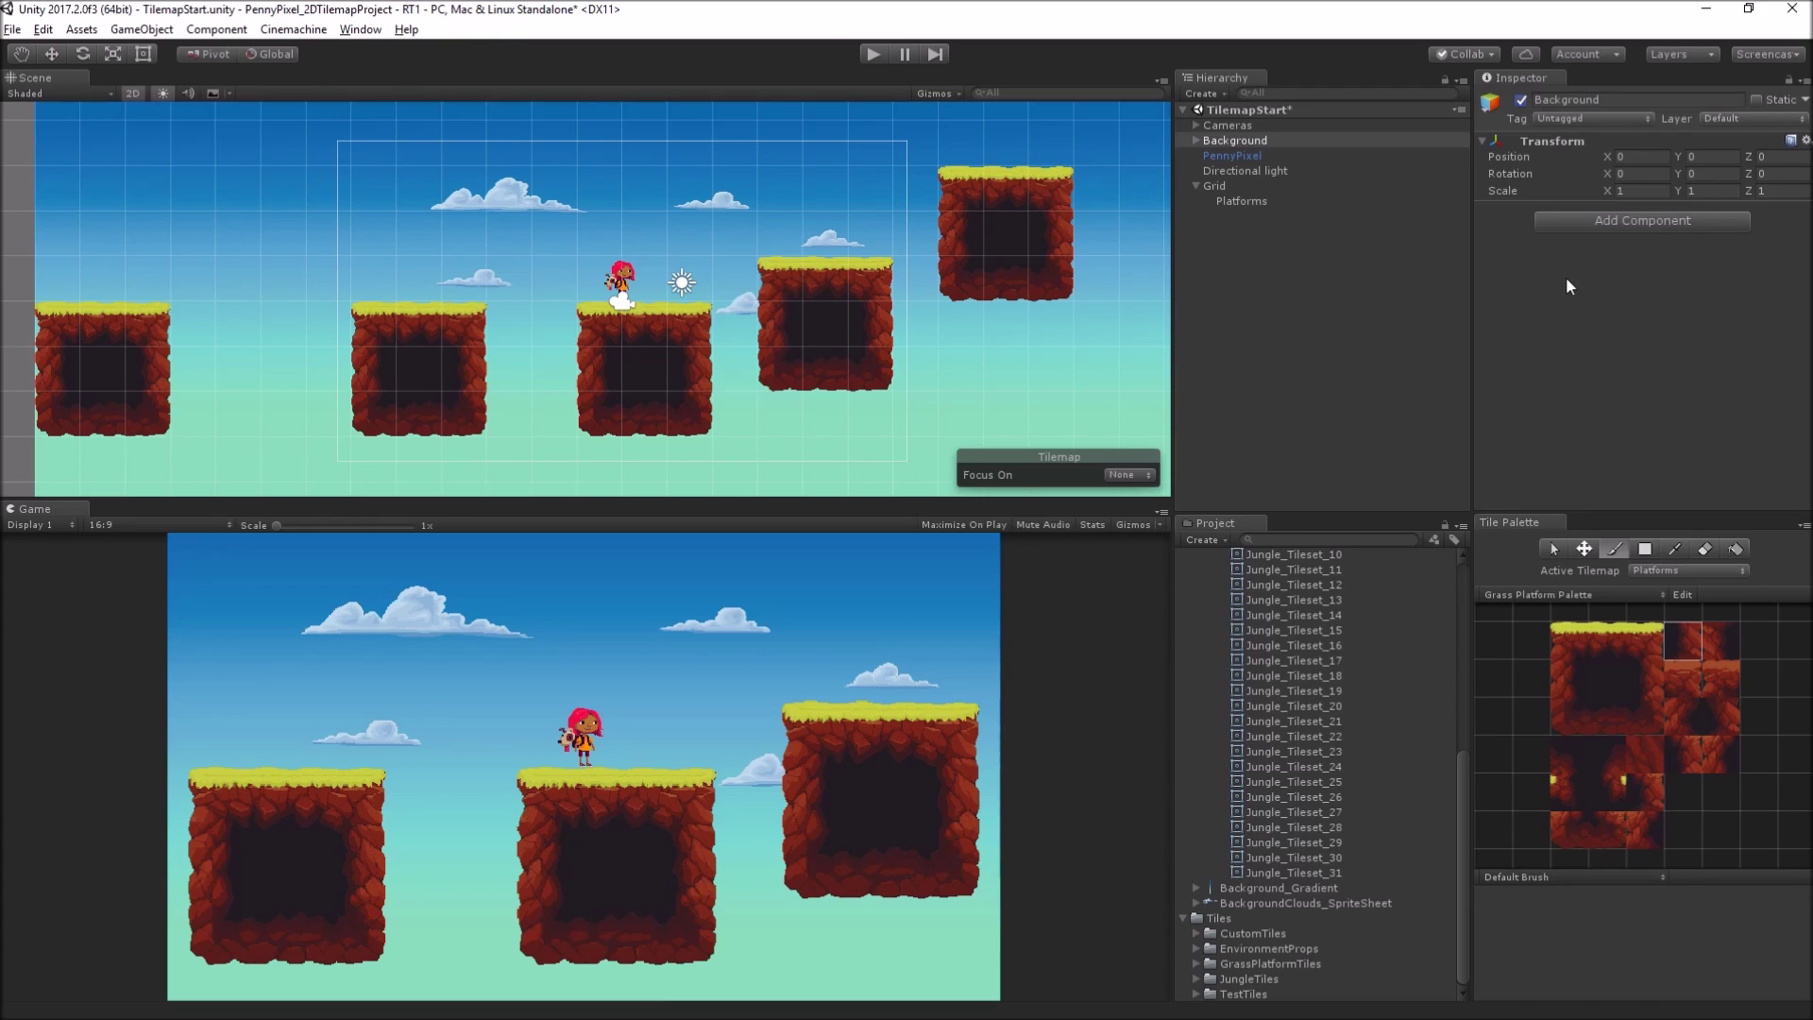
Step: Move Main Camera from the Cameras group to become a child of PennyPixel
left_click(1196, 125)
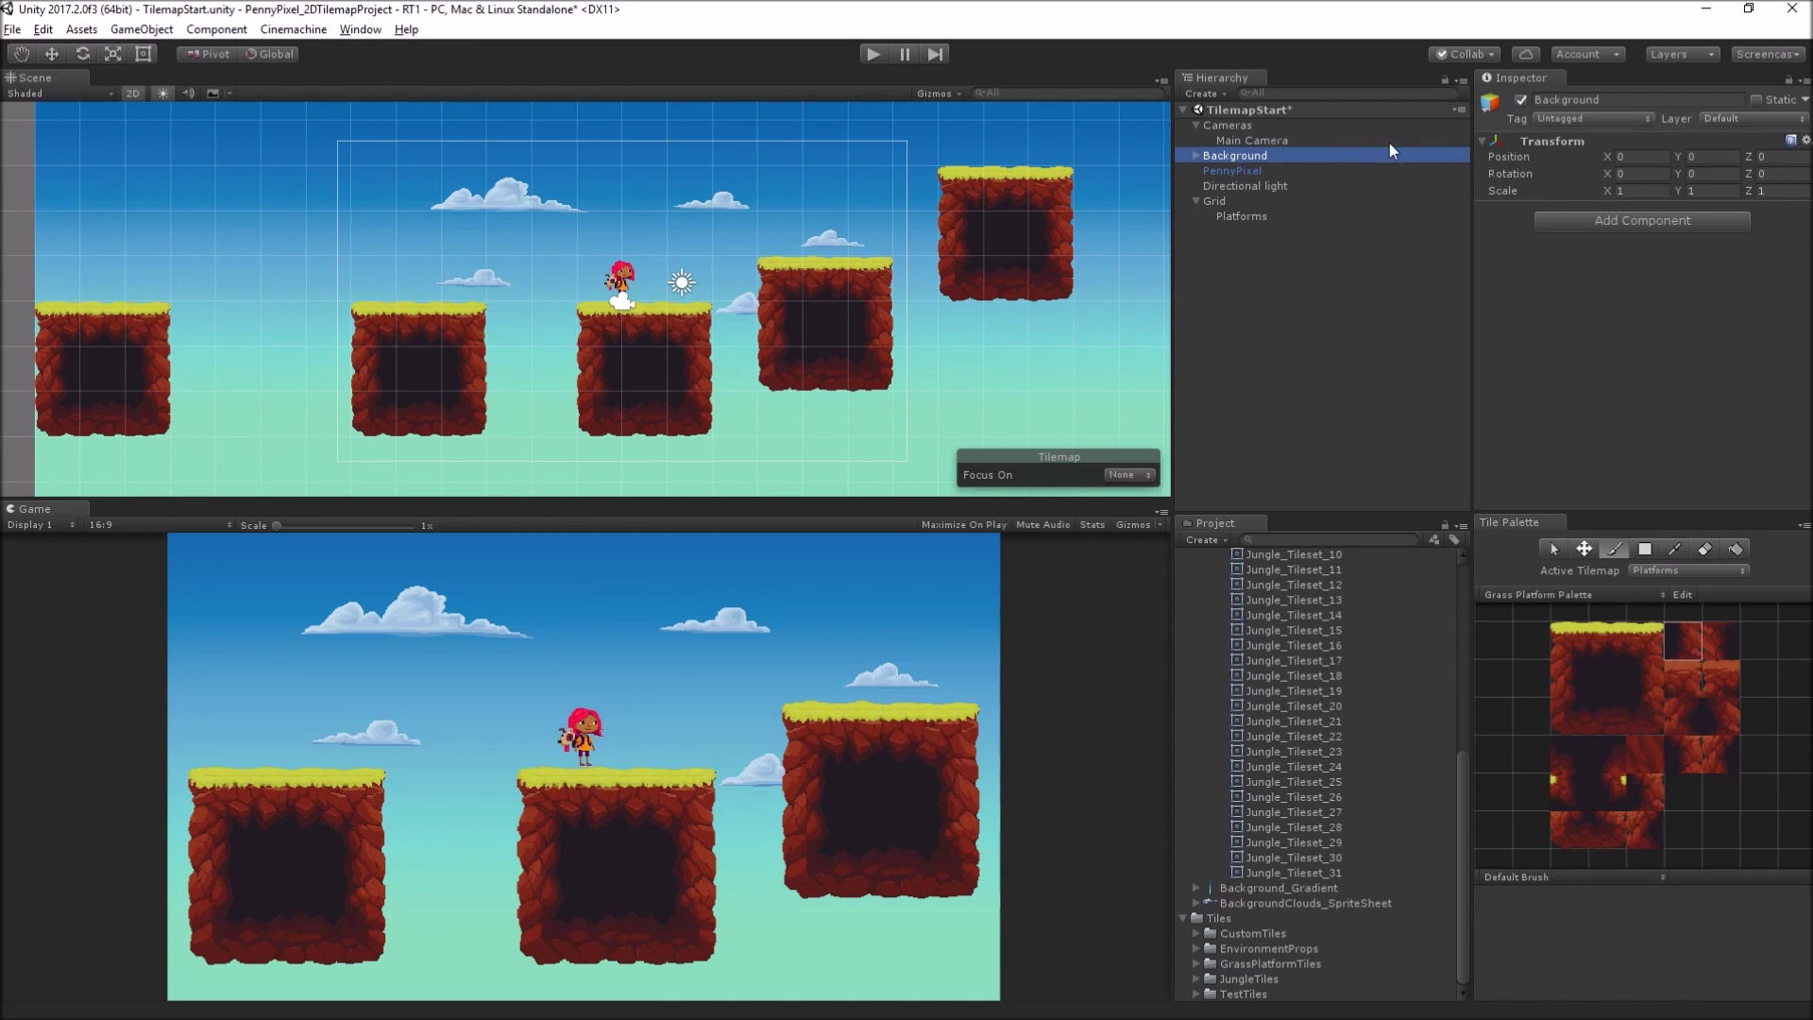
left_click_drag(1287, 139, 1309, 166)
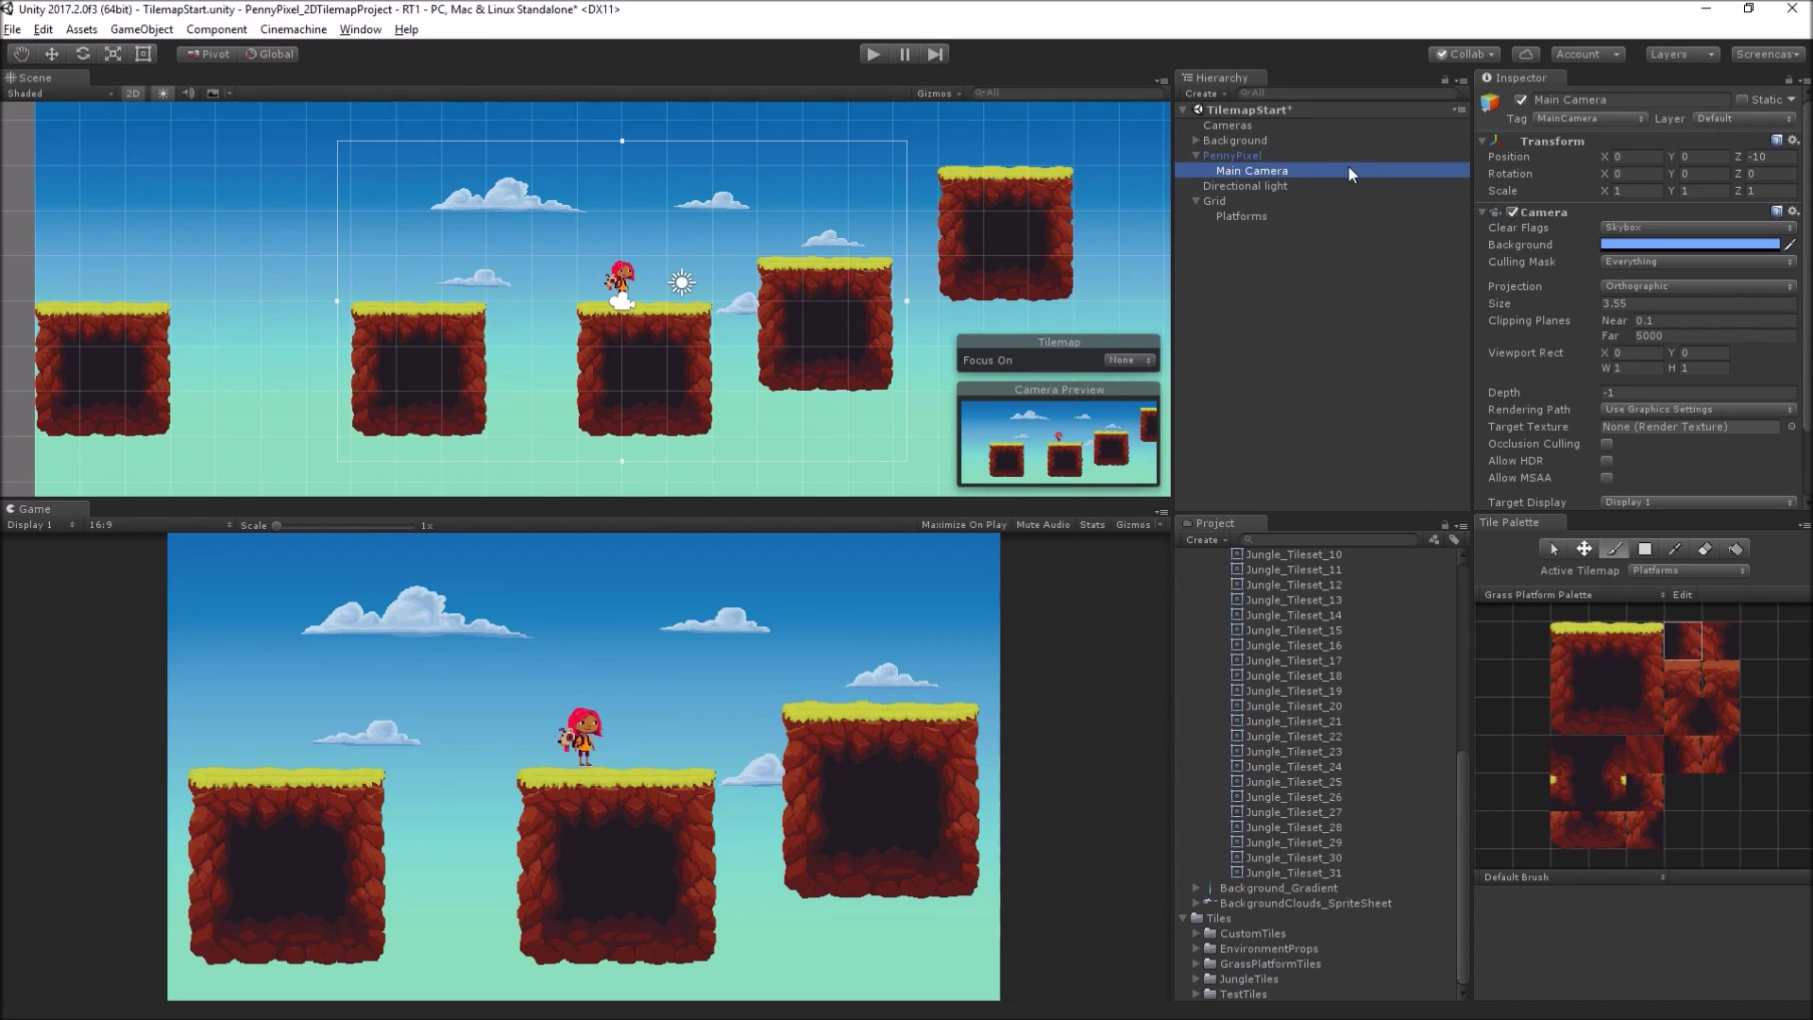
left_click(1358, 296)
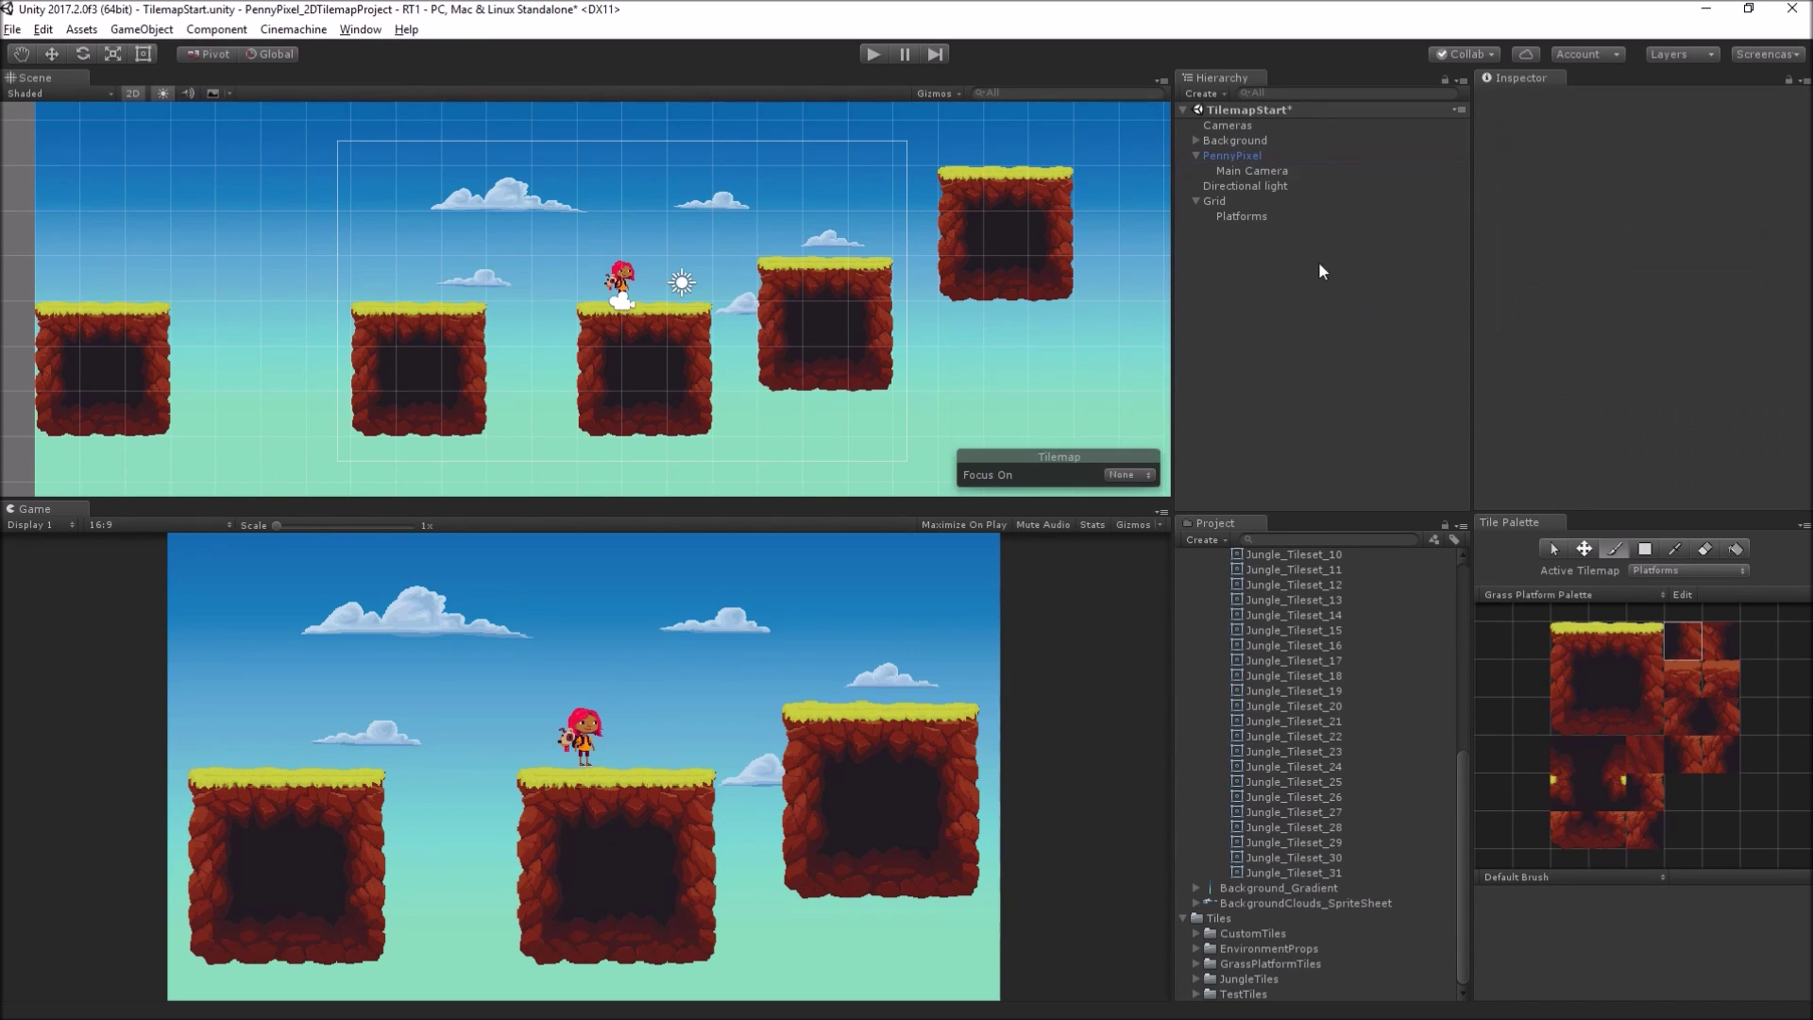
left_click(1553, 549)
left_click(874, 54)
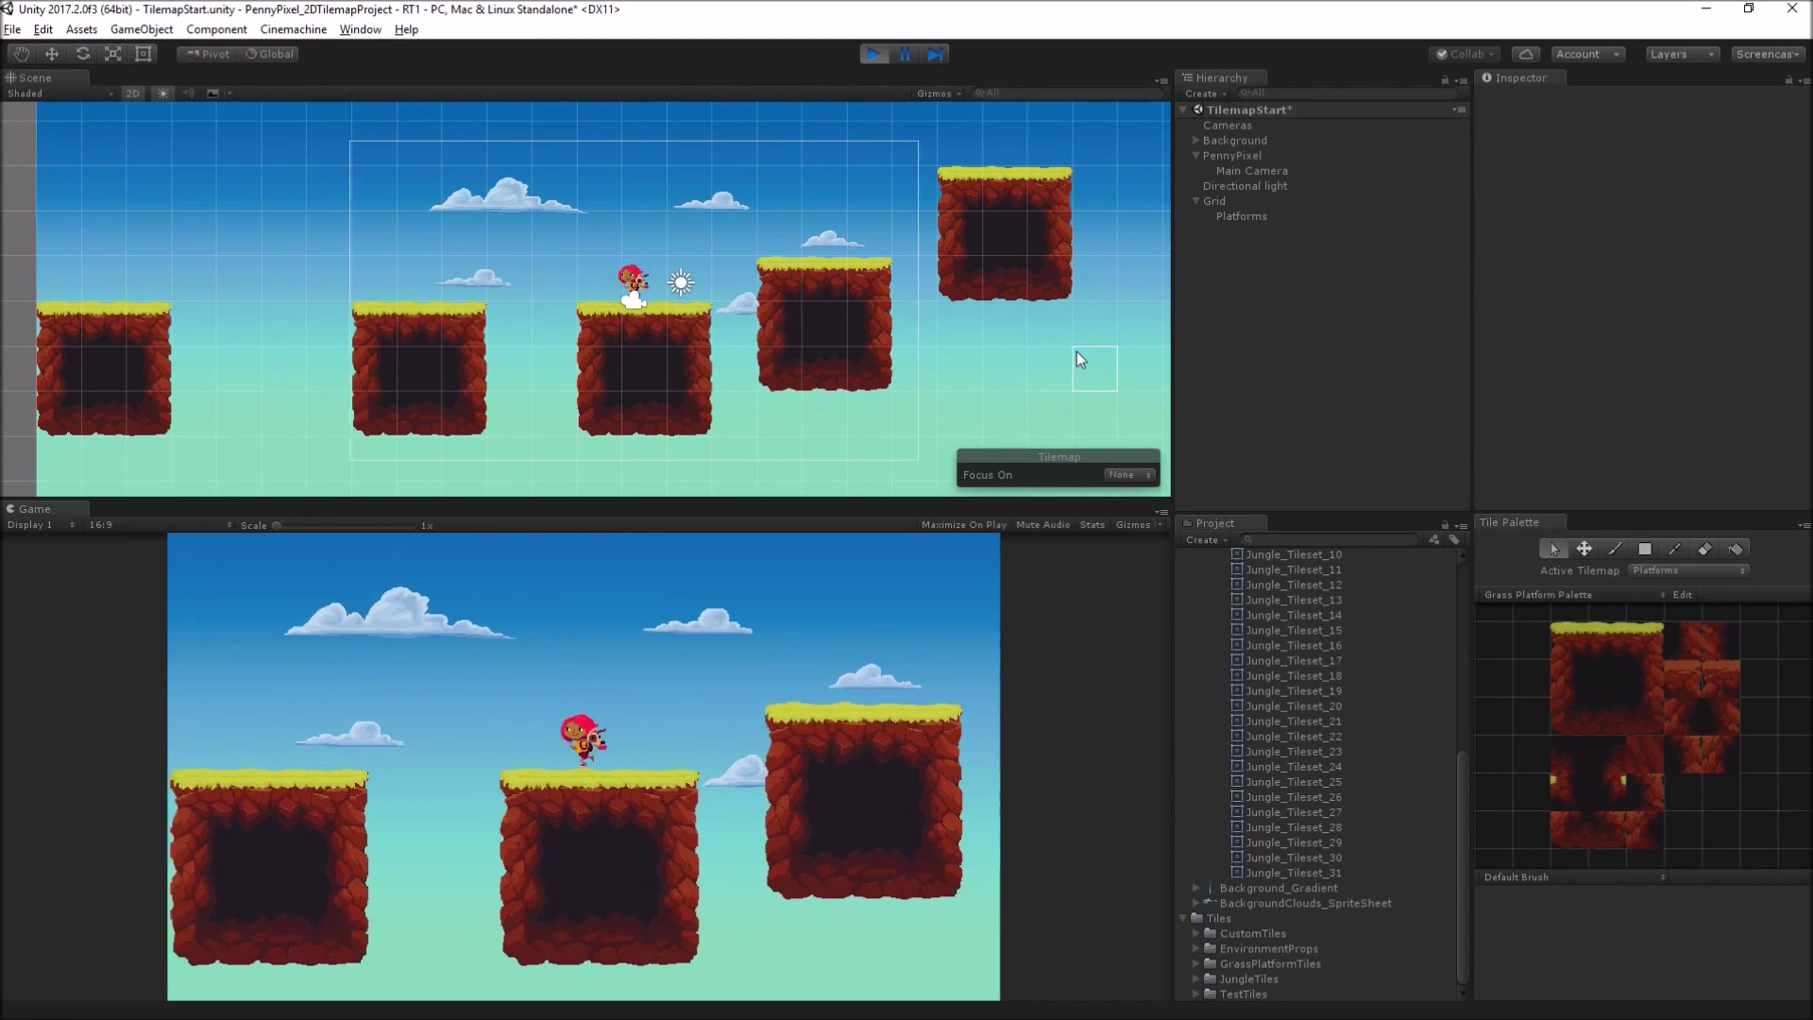
key("Left")
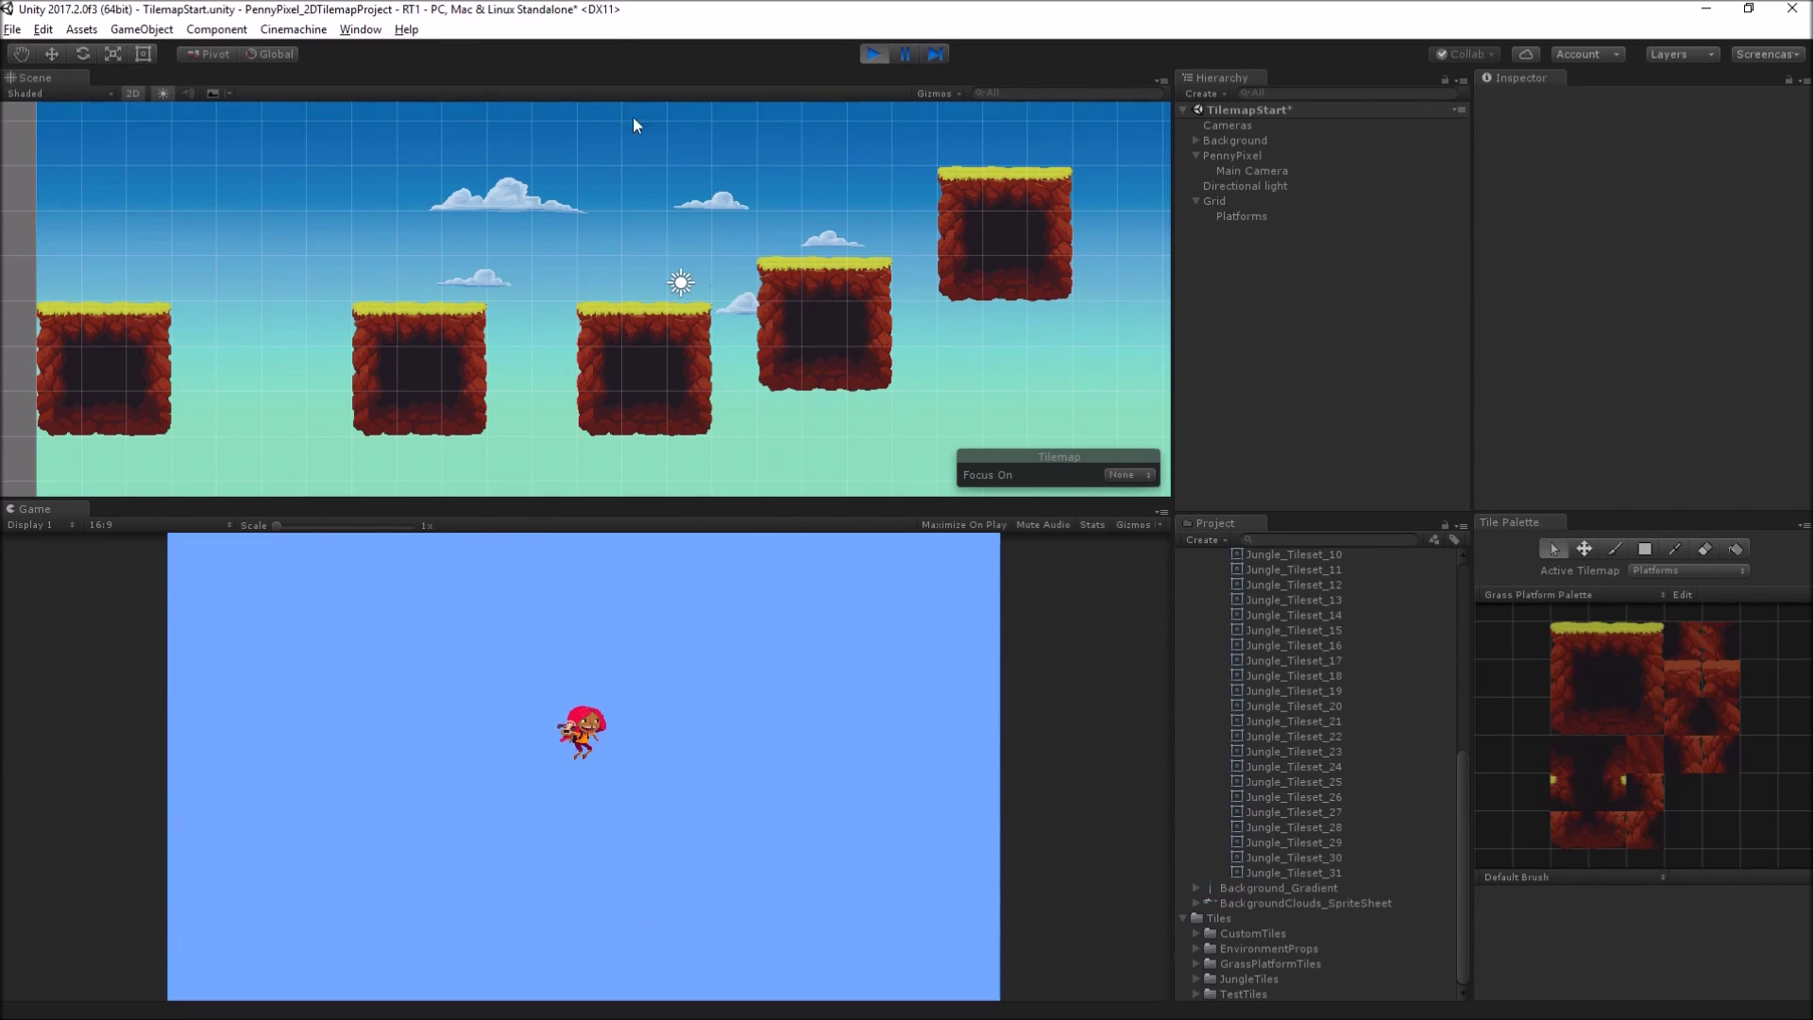
left_click(874, 55)
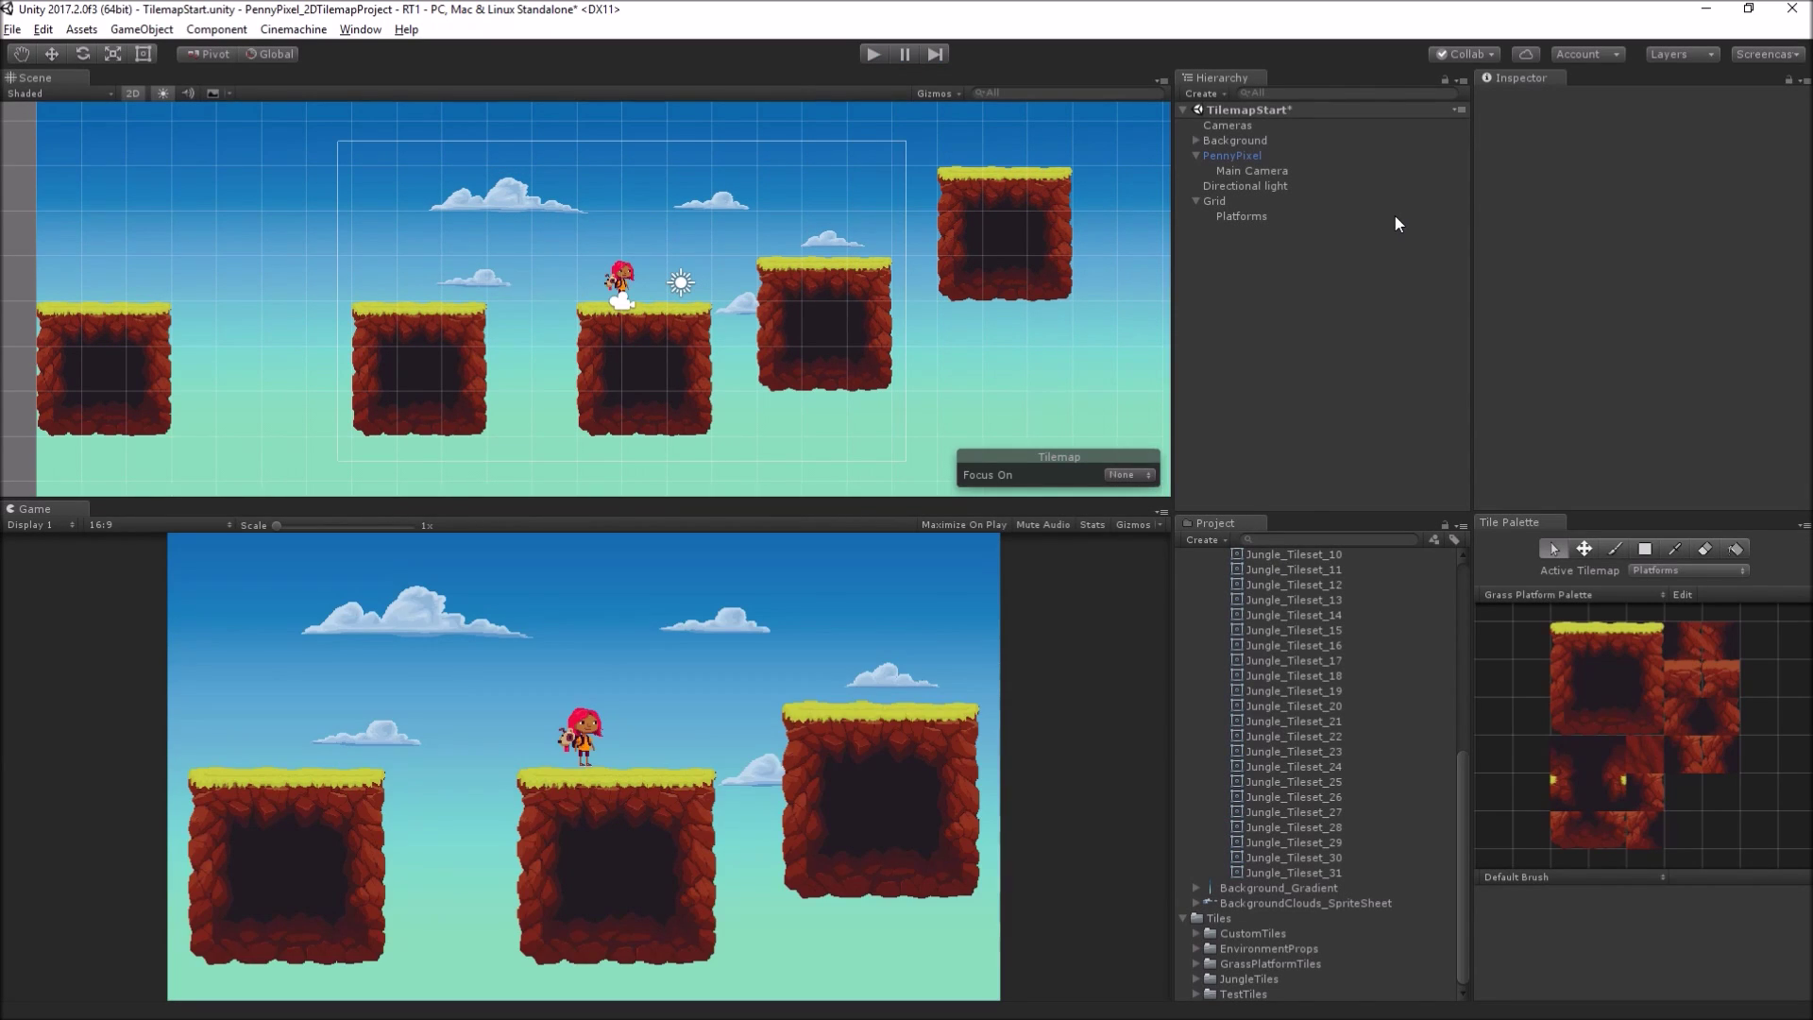
left_click(874, 54)
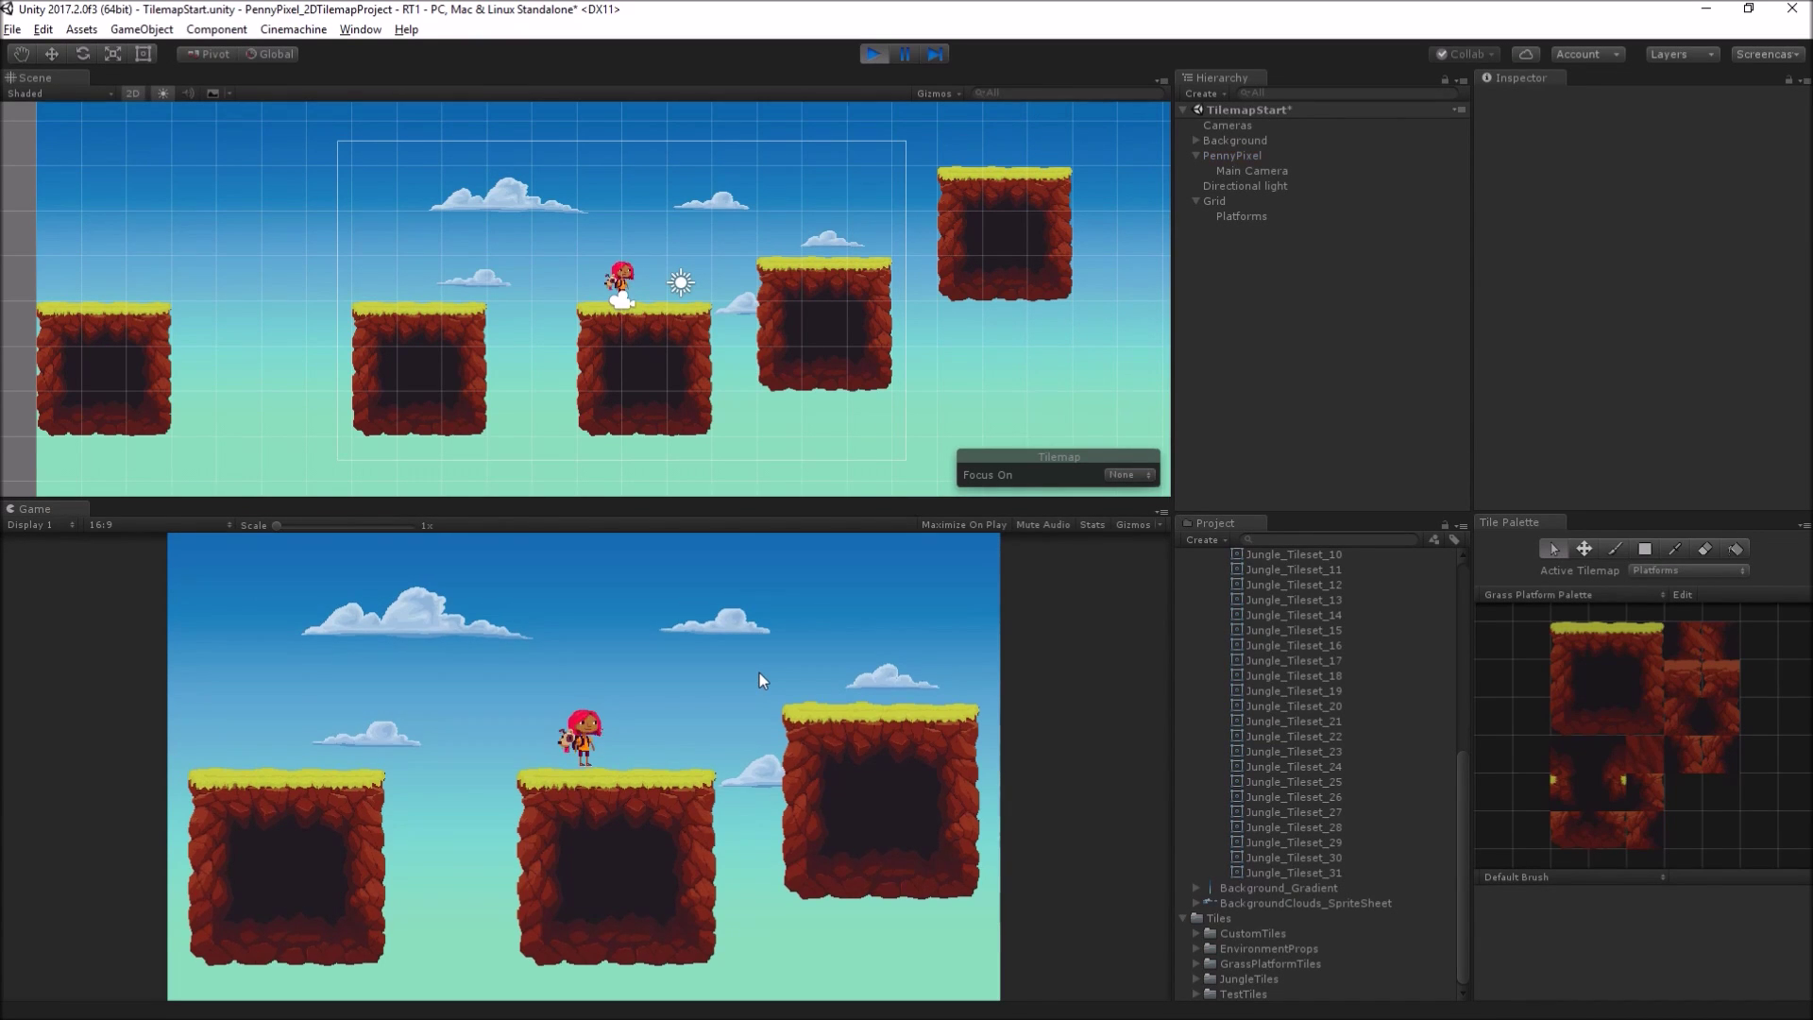
key("Right")
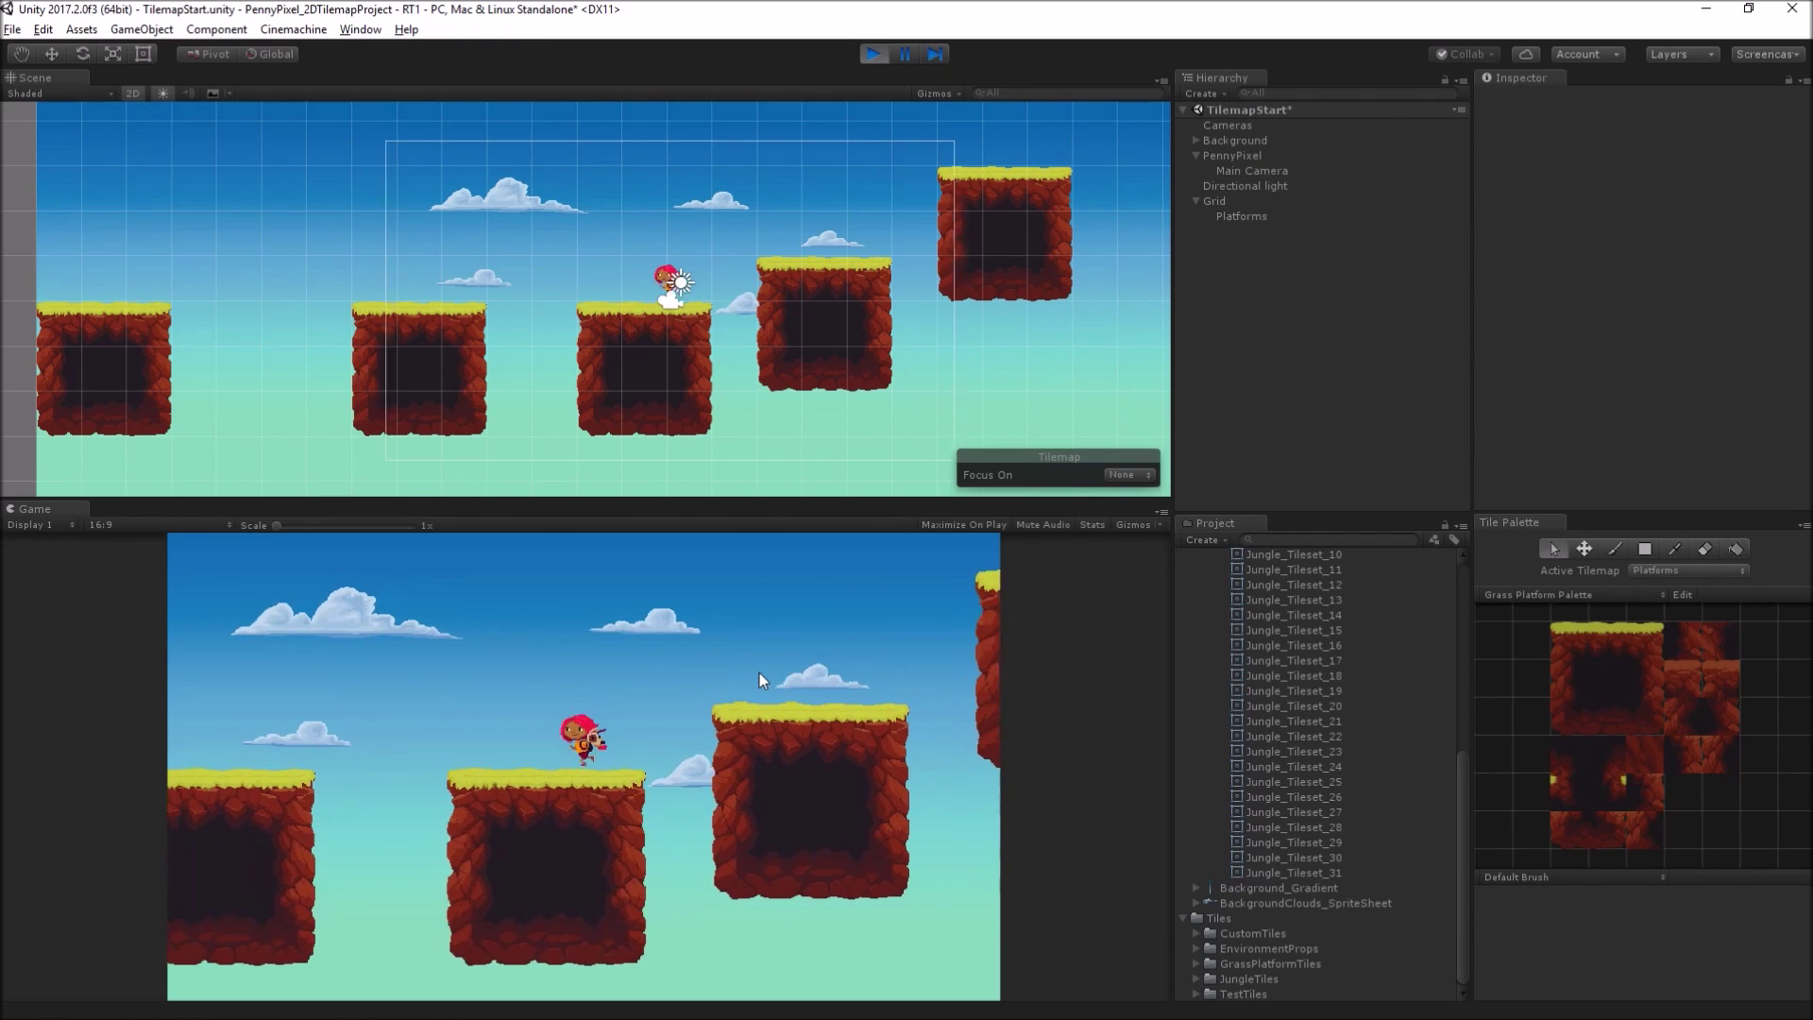
left_click(881, 57)
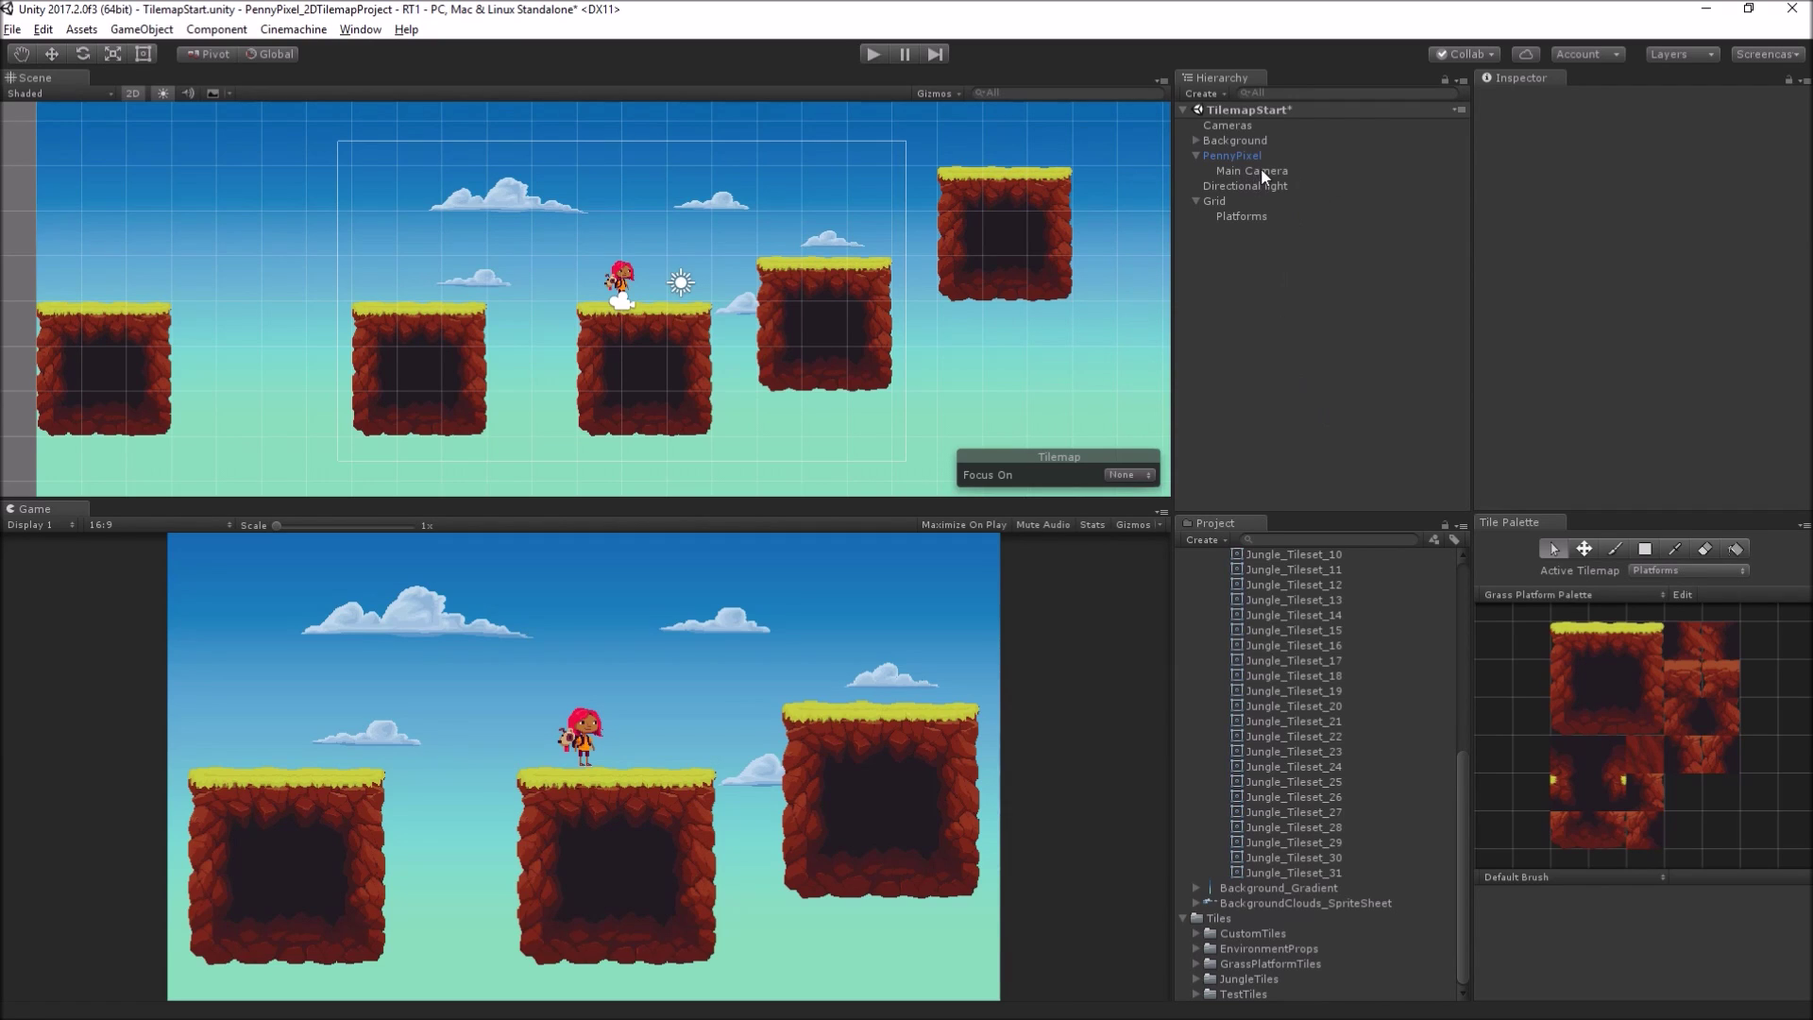
Step: Put Main Camera back under the Cameras group and bring up the Cinemachine menu
left_click_drag(1260, 168, 1265, 125)
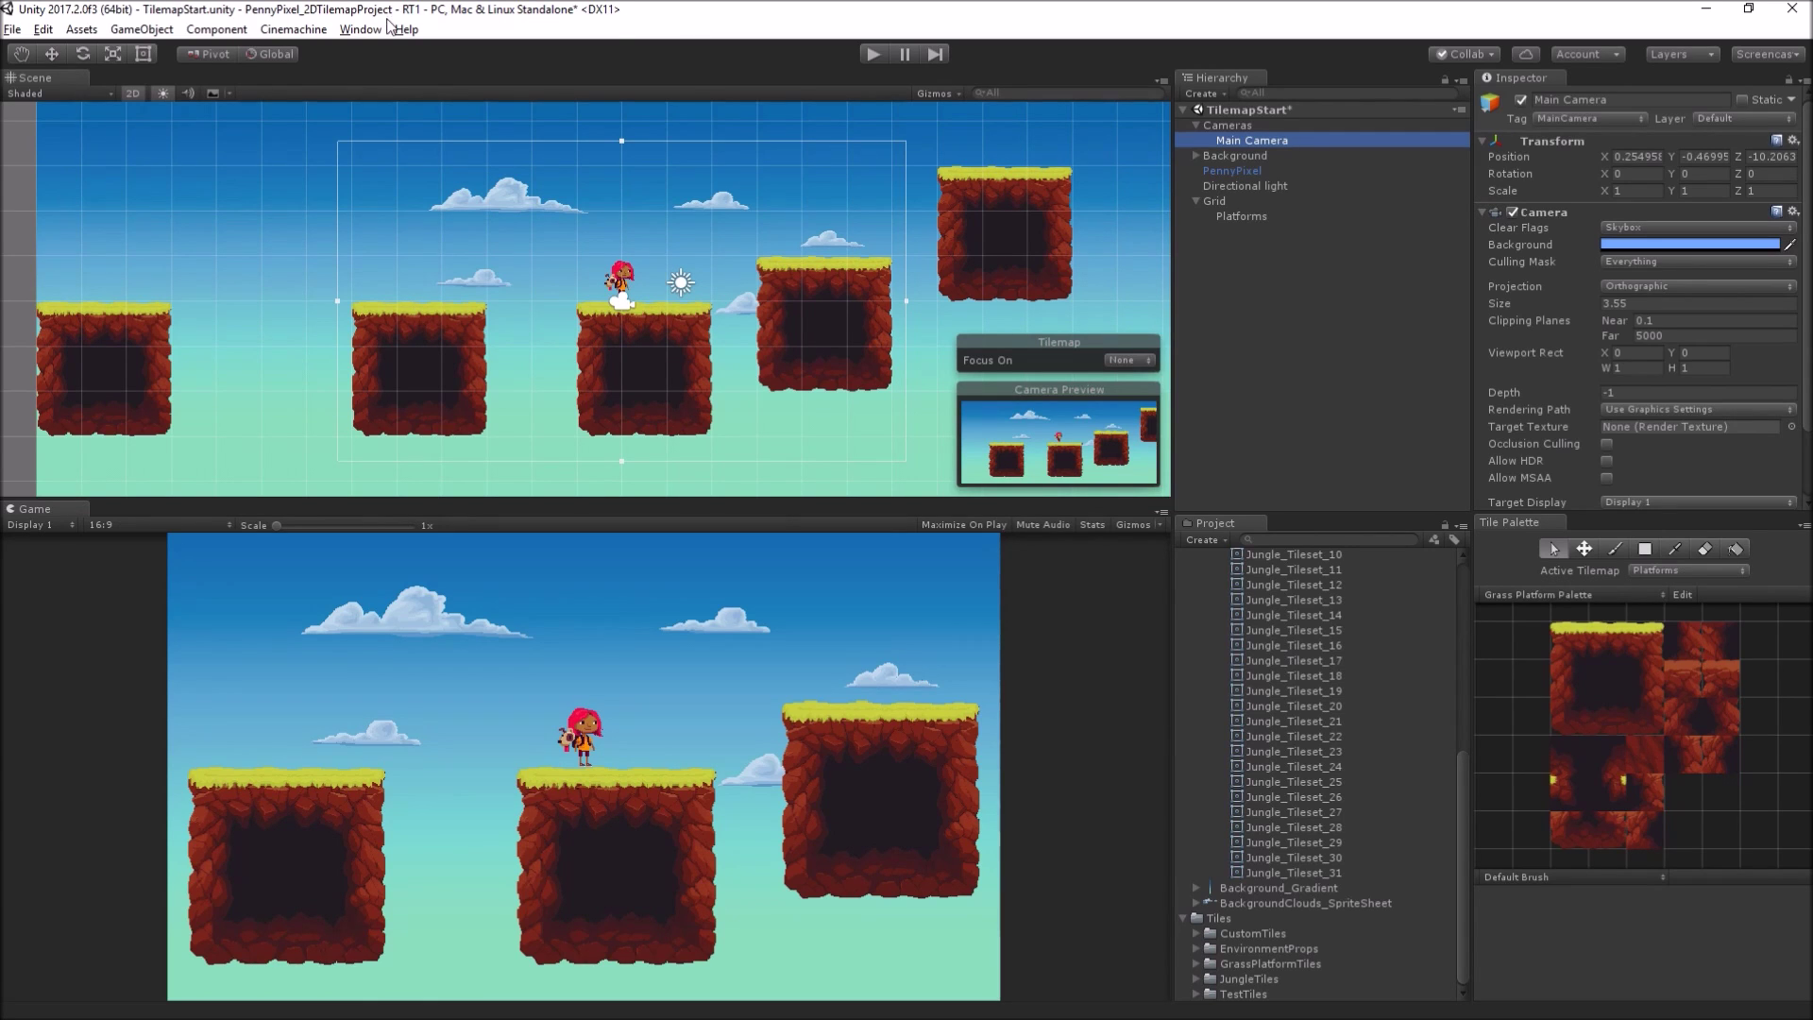
left_click(305, 31)
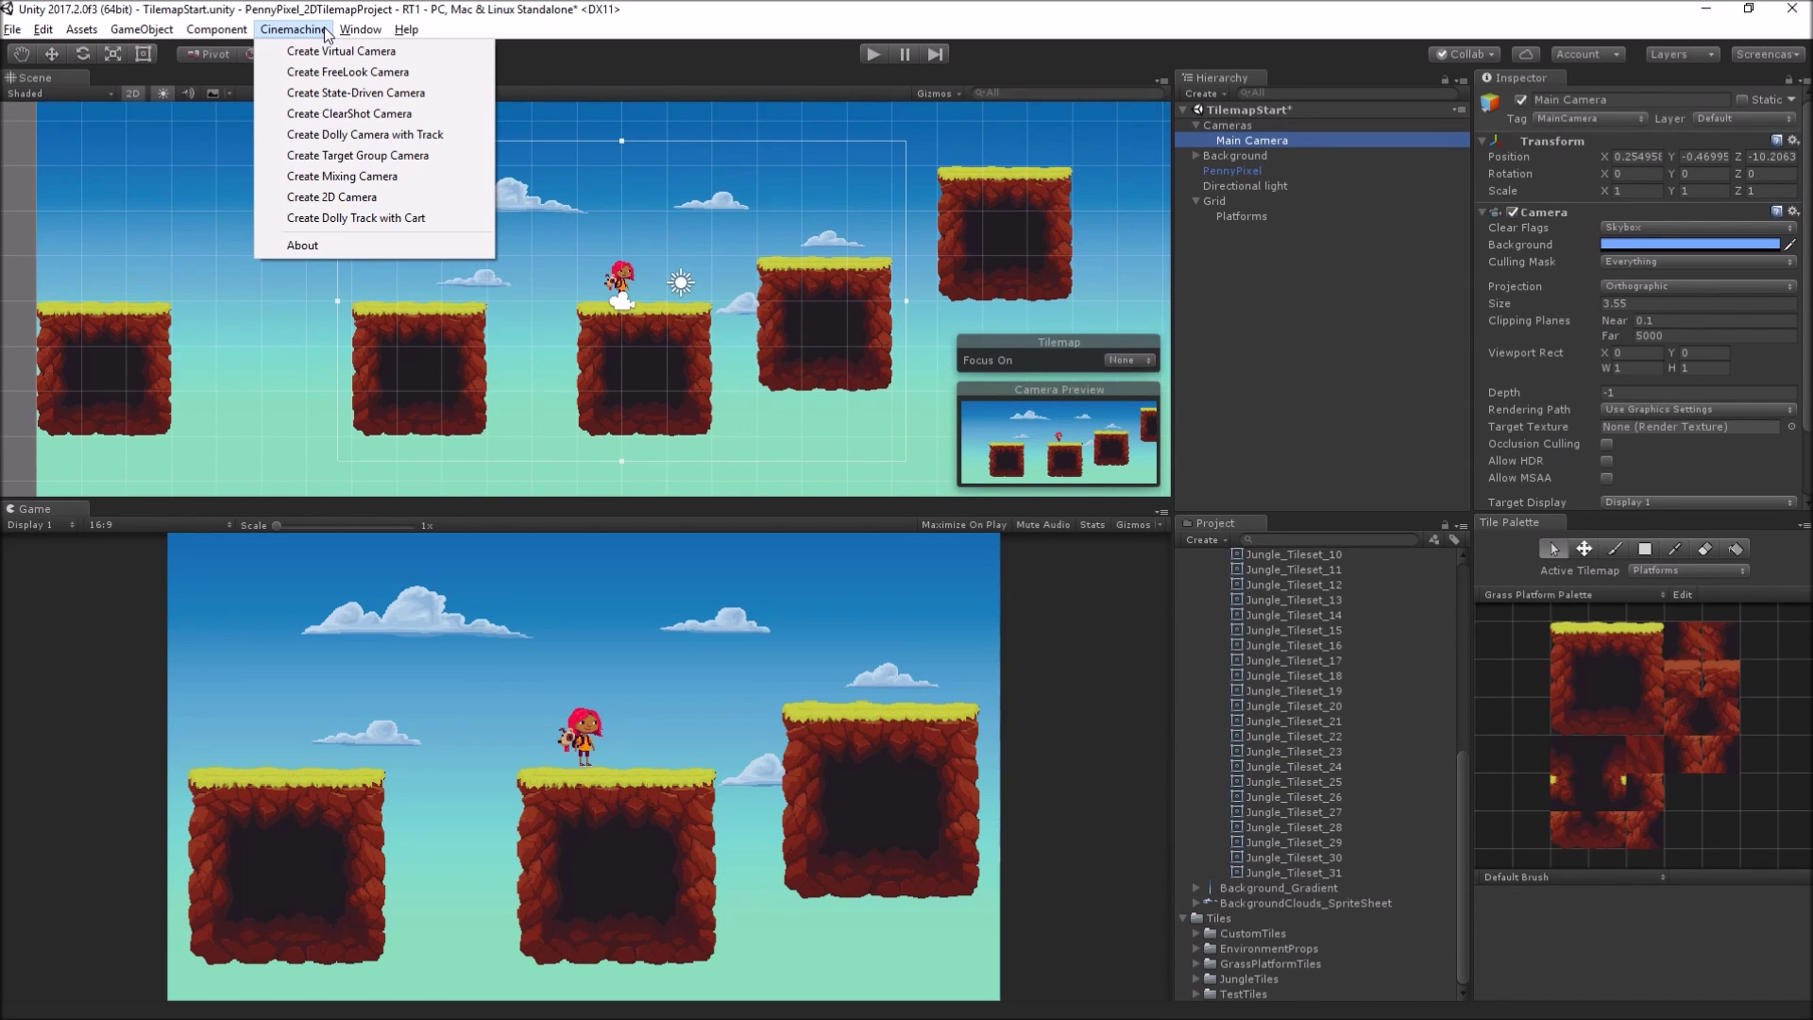
Step: Create a Cinemachine 2D Camera, CM vcam1, and review Main Camera's new Cinemachine Brain
left_click(438, 201)
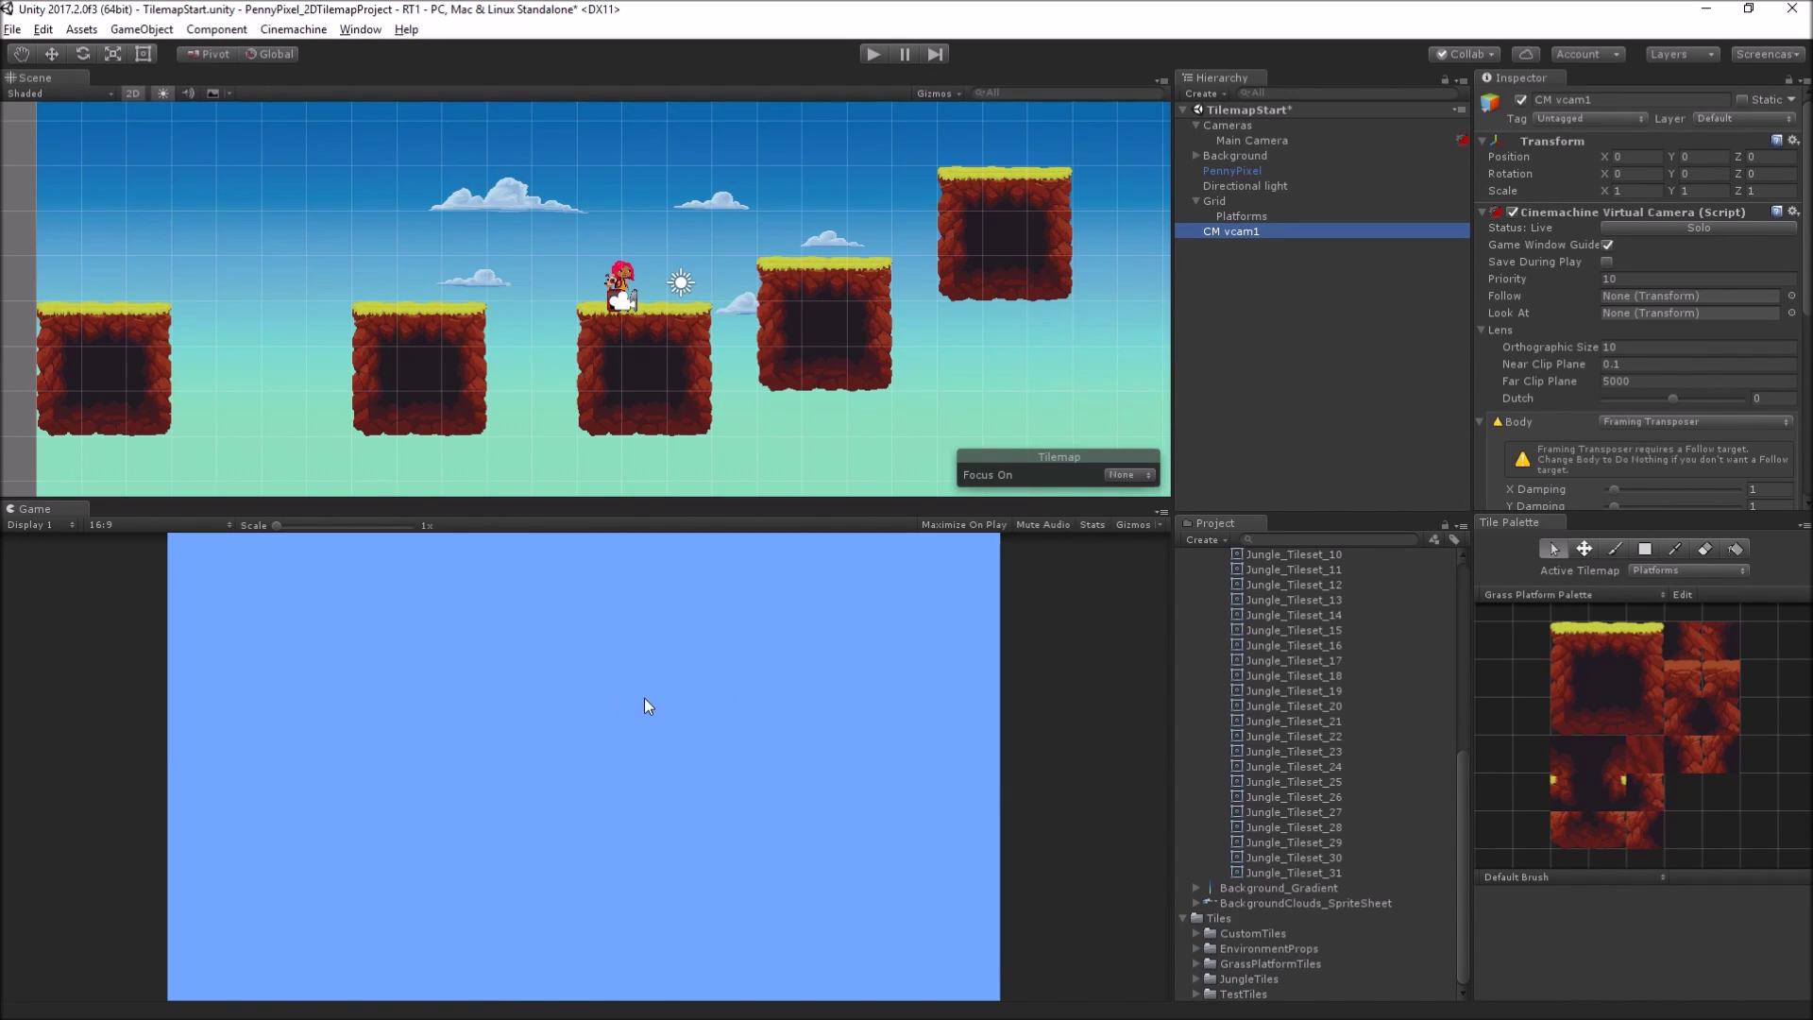
left_click(1319, 142)
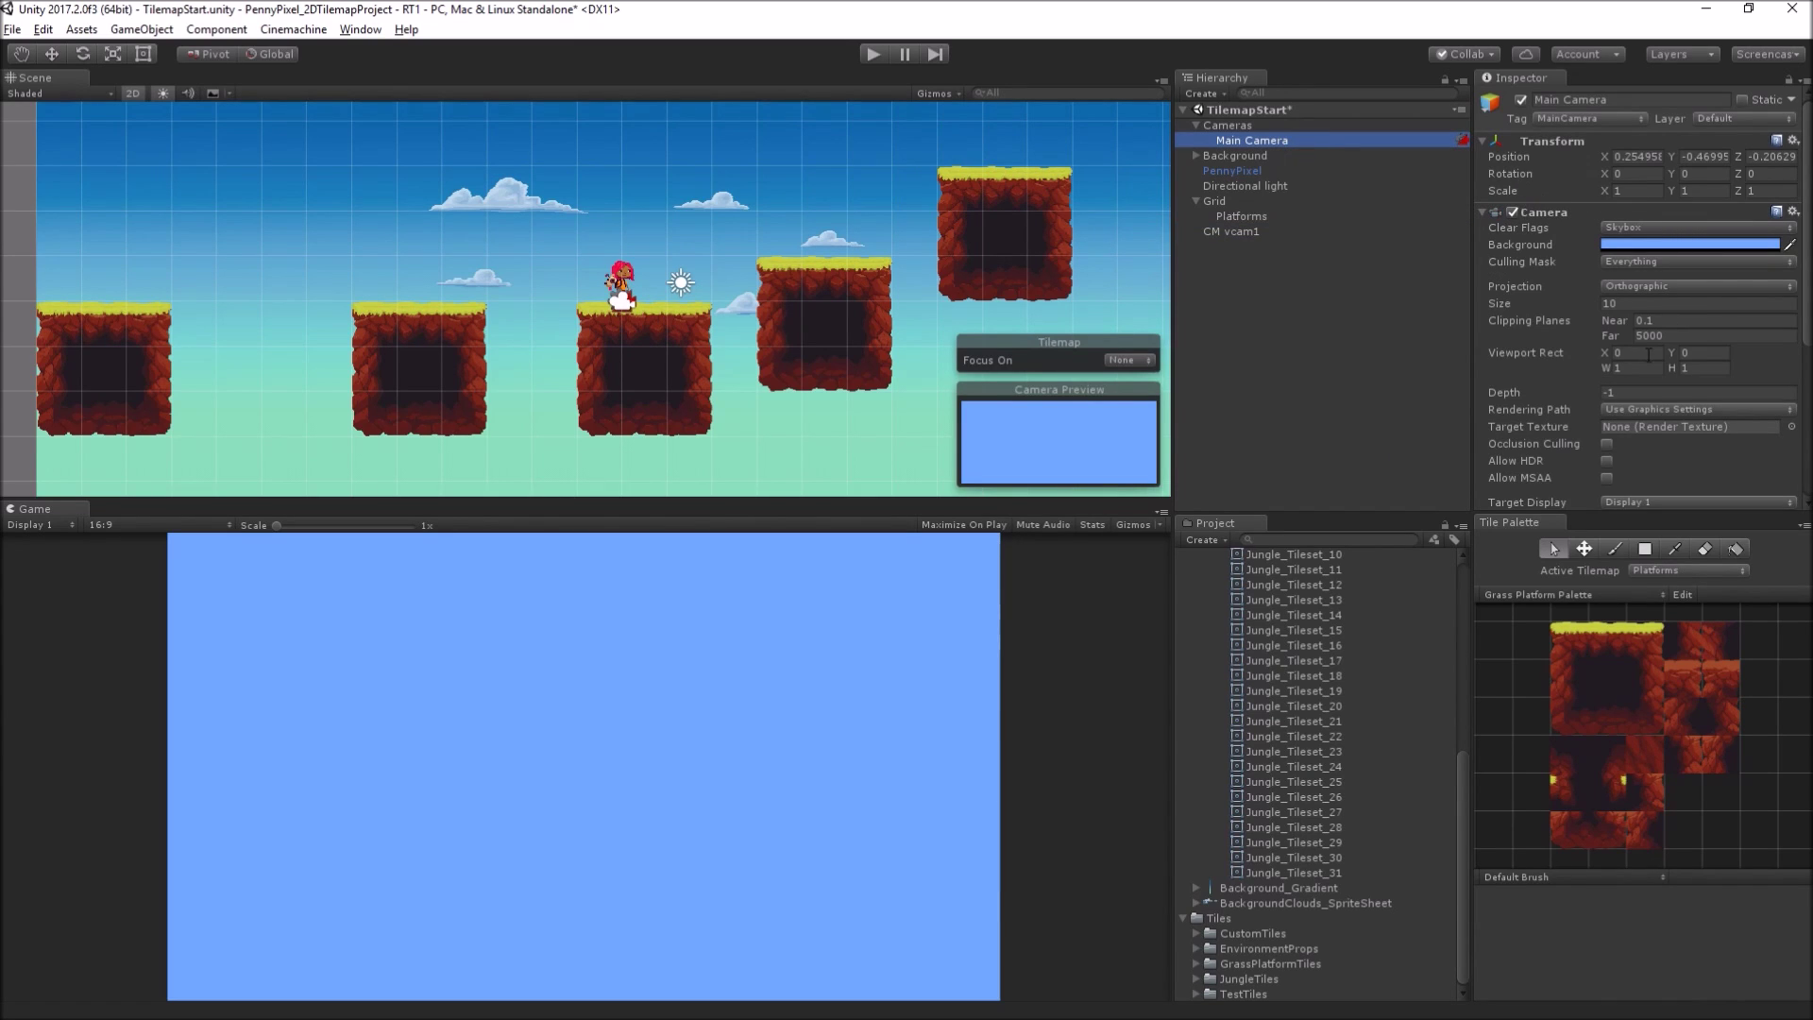
scroll(1637, 349, "down", 5)
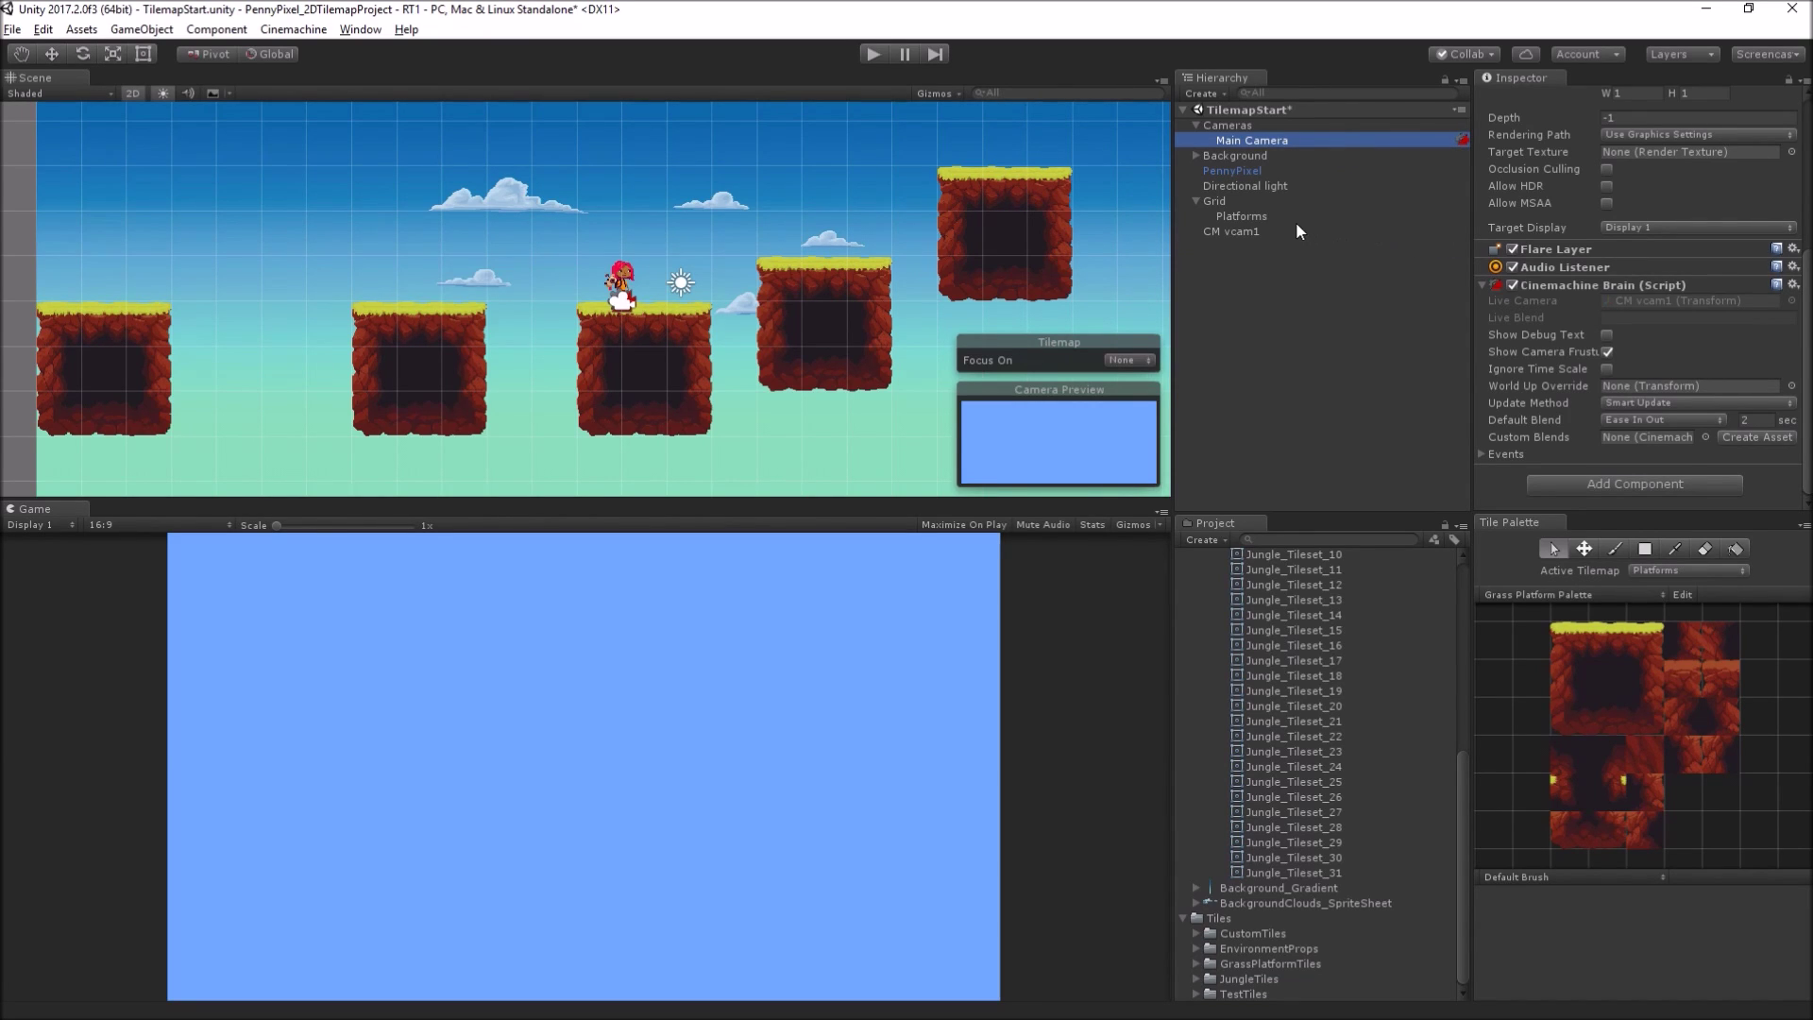
left_click(1260, 232)
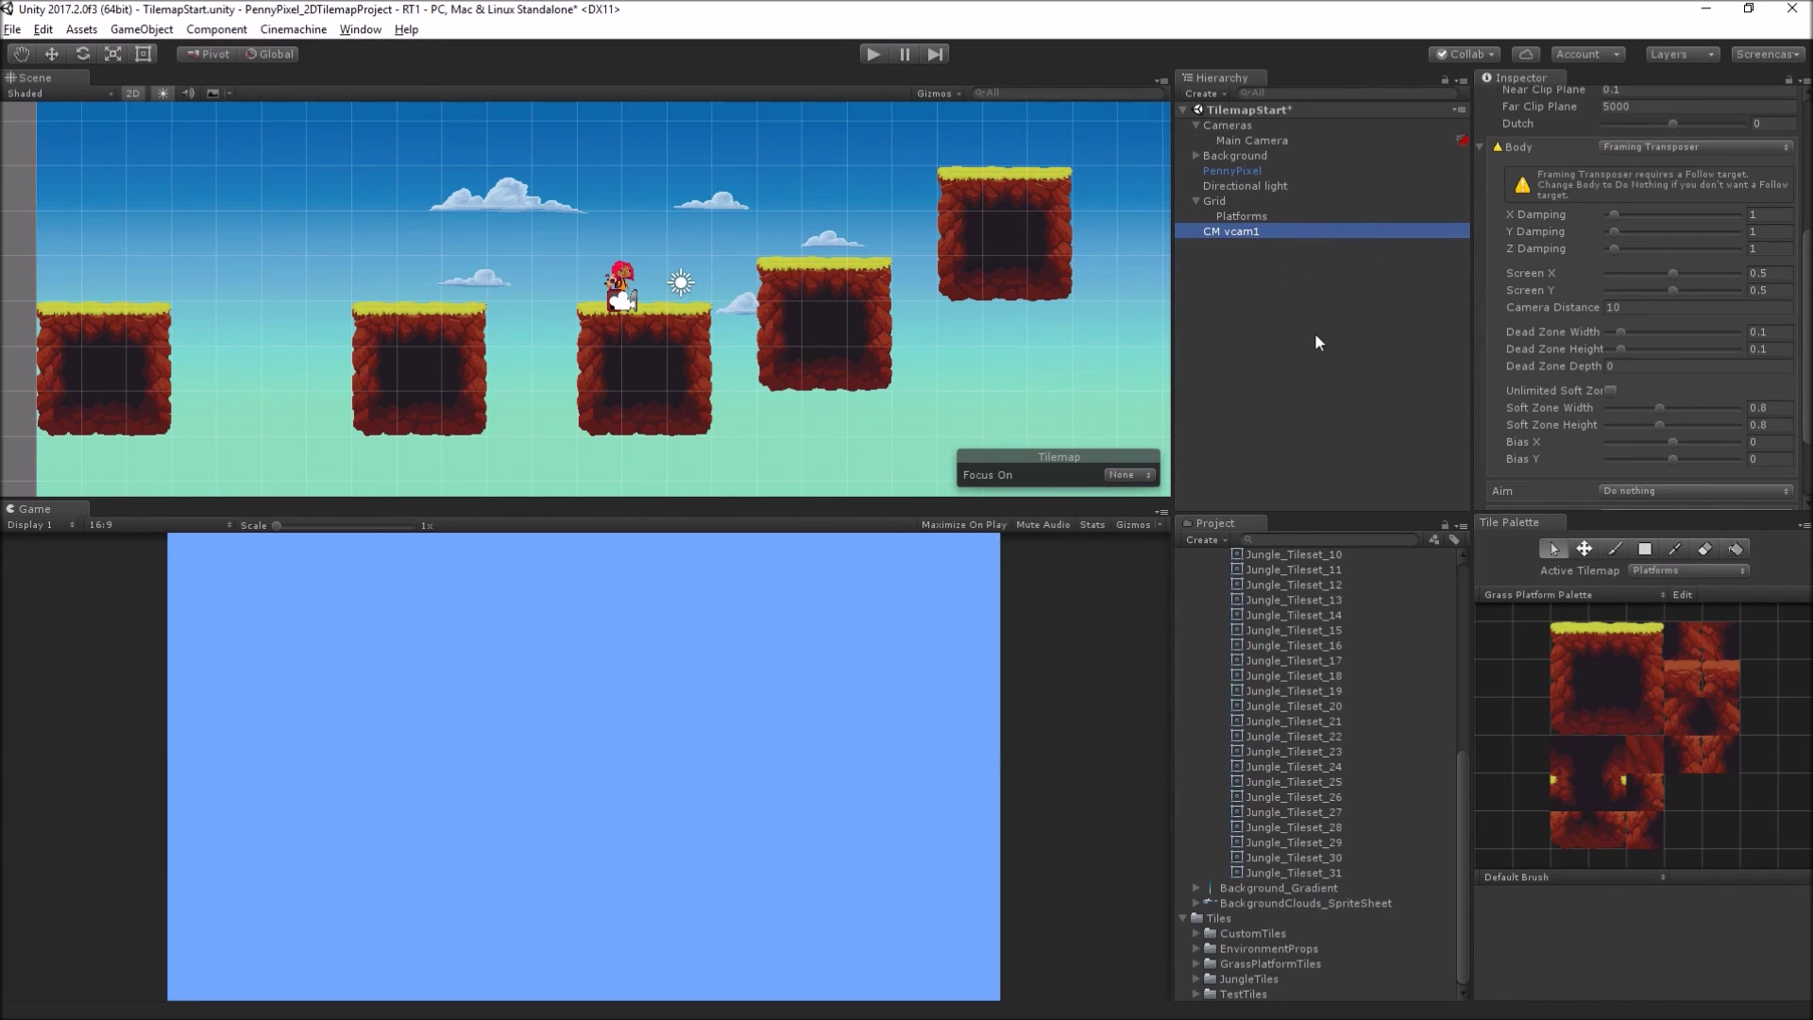
scroll(1544, 272, "up", 5)
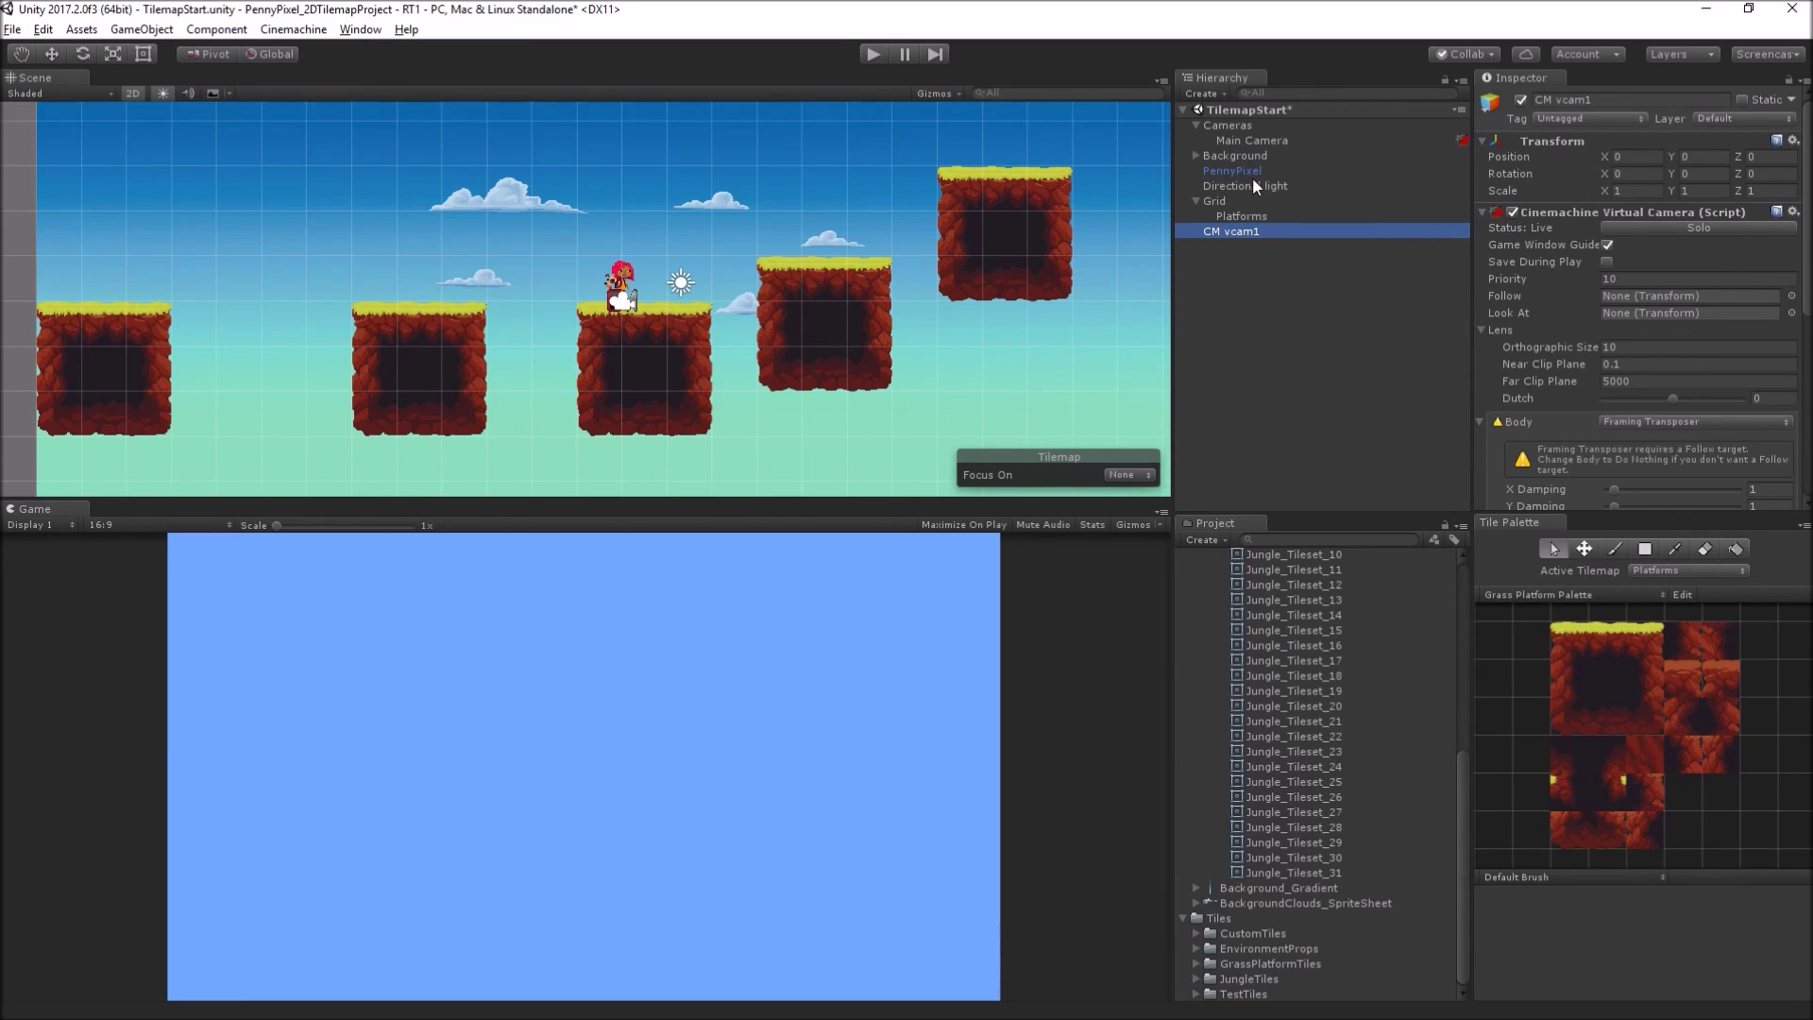
Step: Set CM vcam1's Follow target to PennyPixel and its Orthographic Size to 2.83
left_click_drag(1252, 176, 1730, 296)
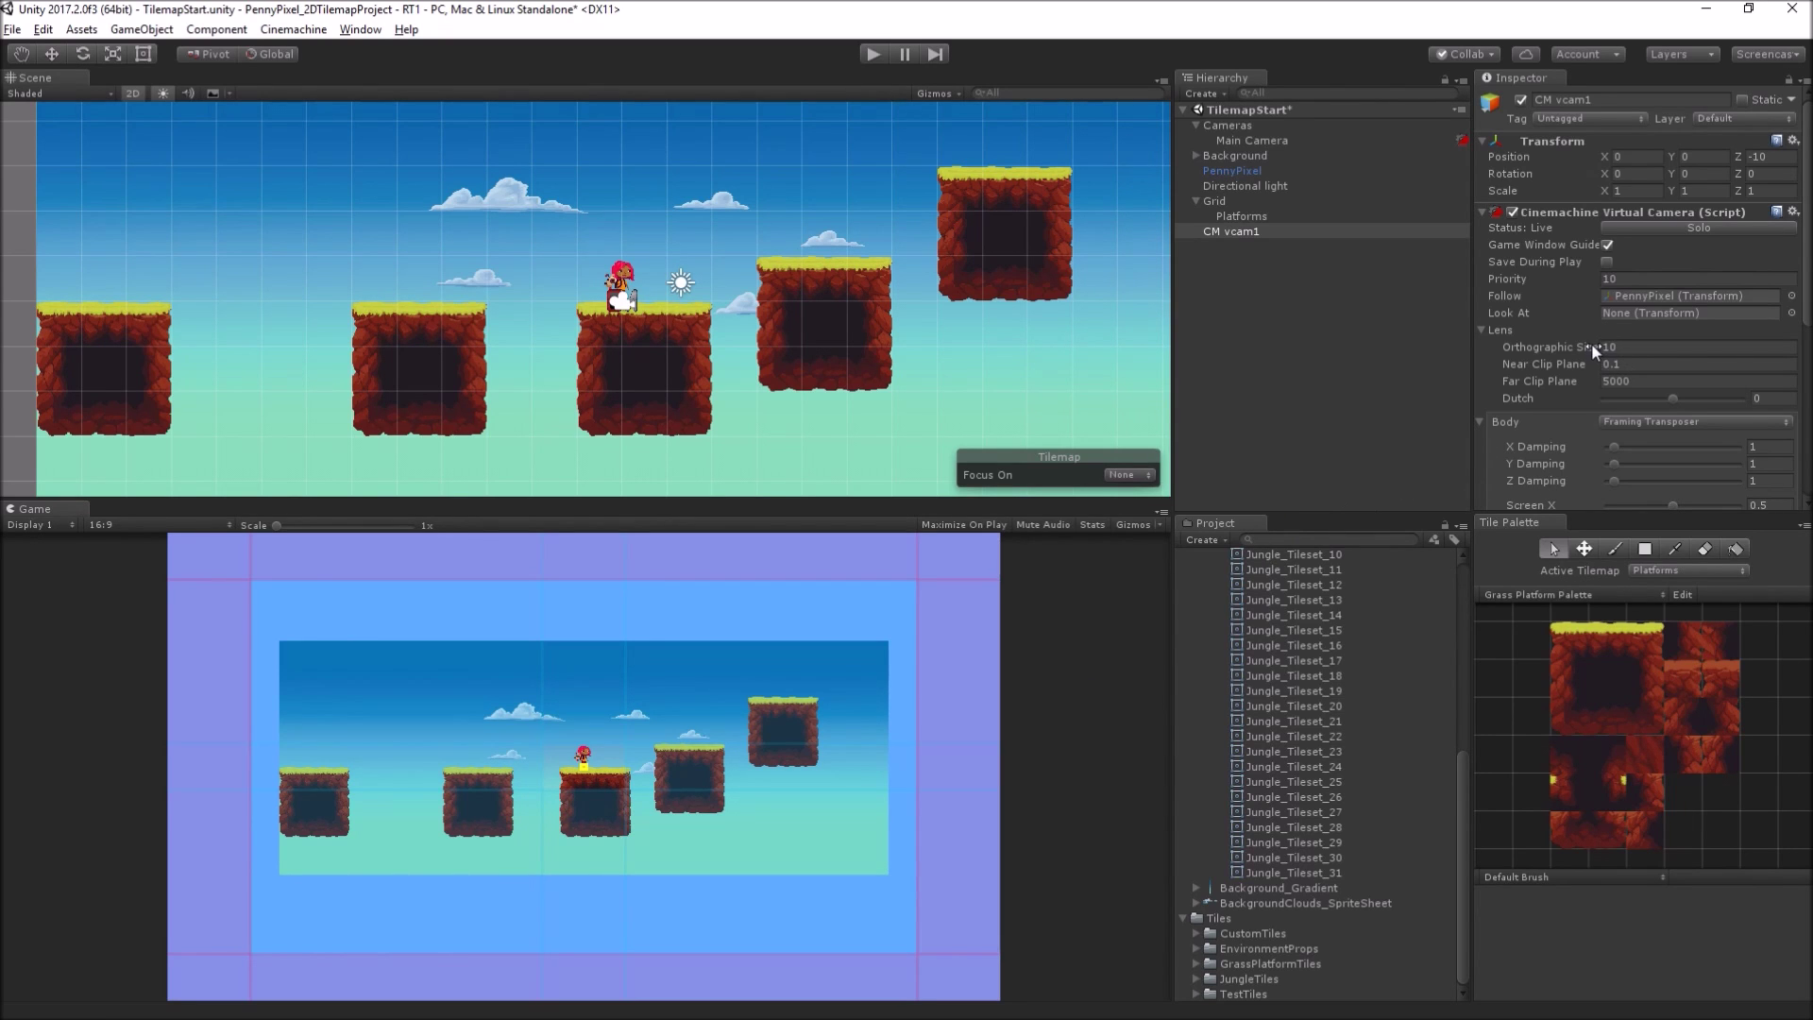
left_click_drag(1590, 343, 1375, 406)
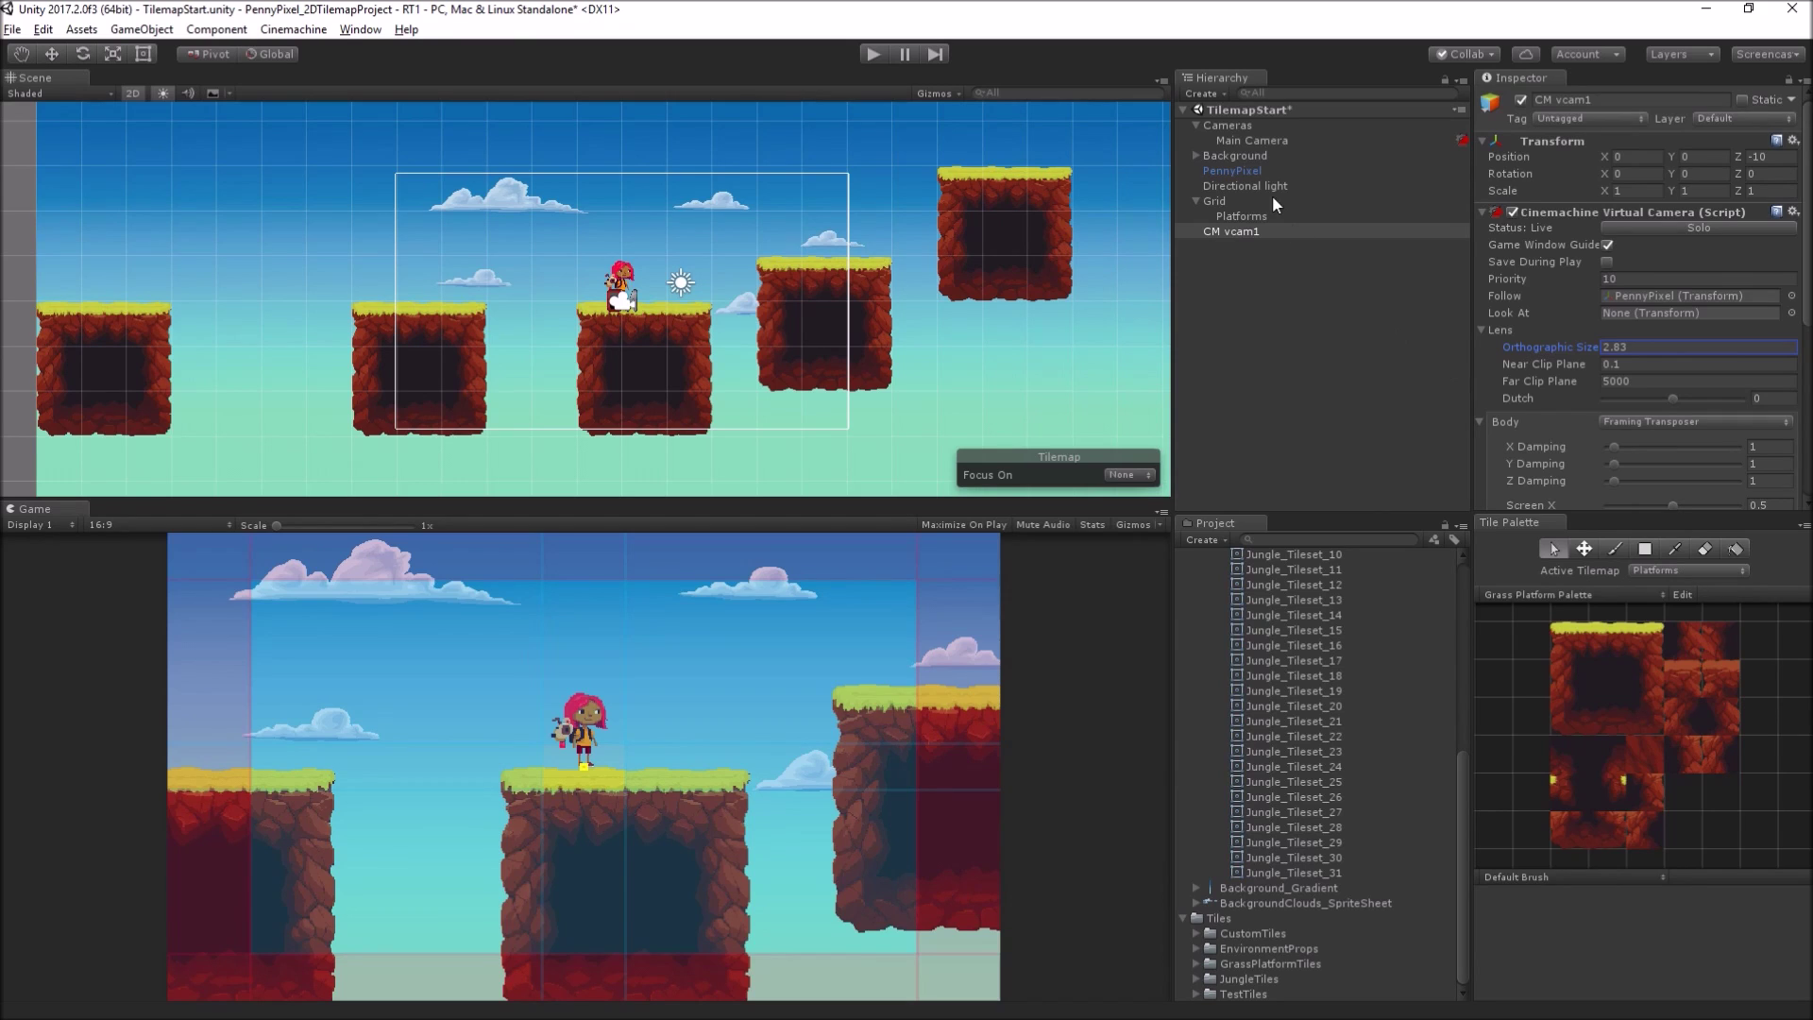
Step: Deactivate the Background object and set the Main Camera's background colour to white
left_click(1222, 156)
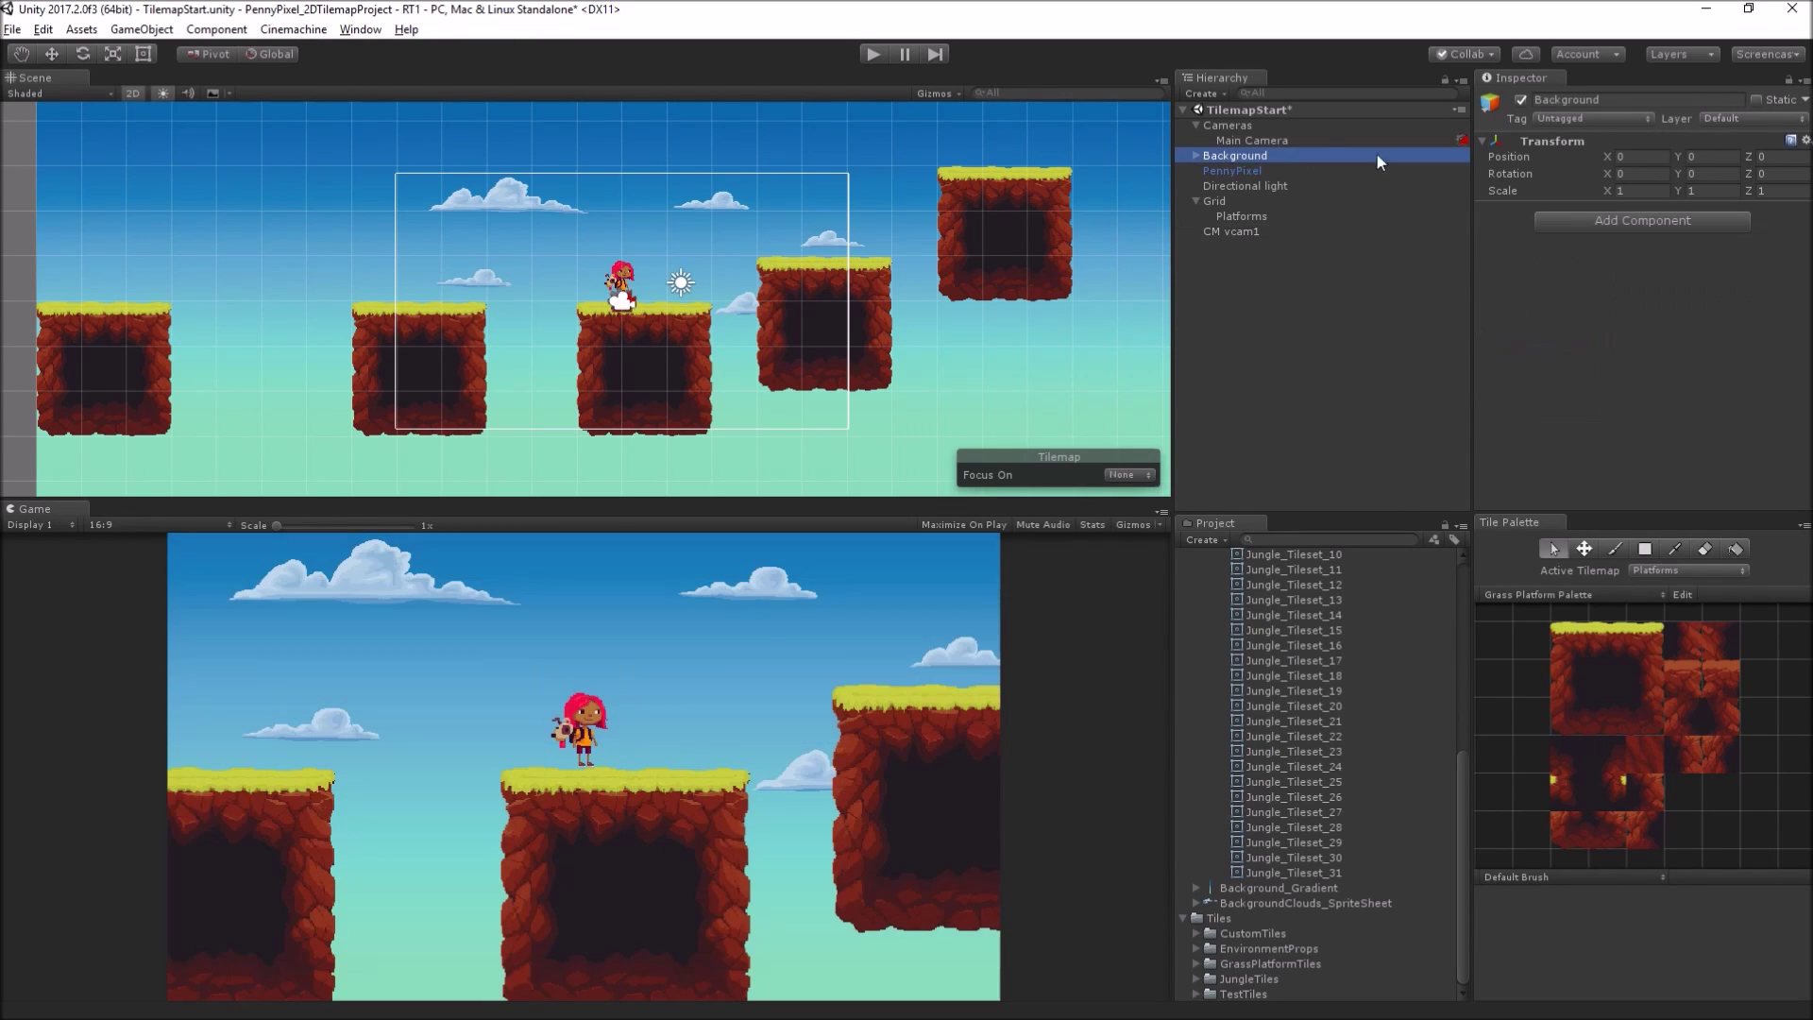
left_click(1520, 100)
left_click(1284, 138)
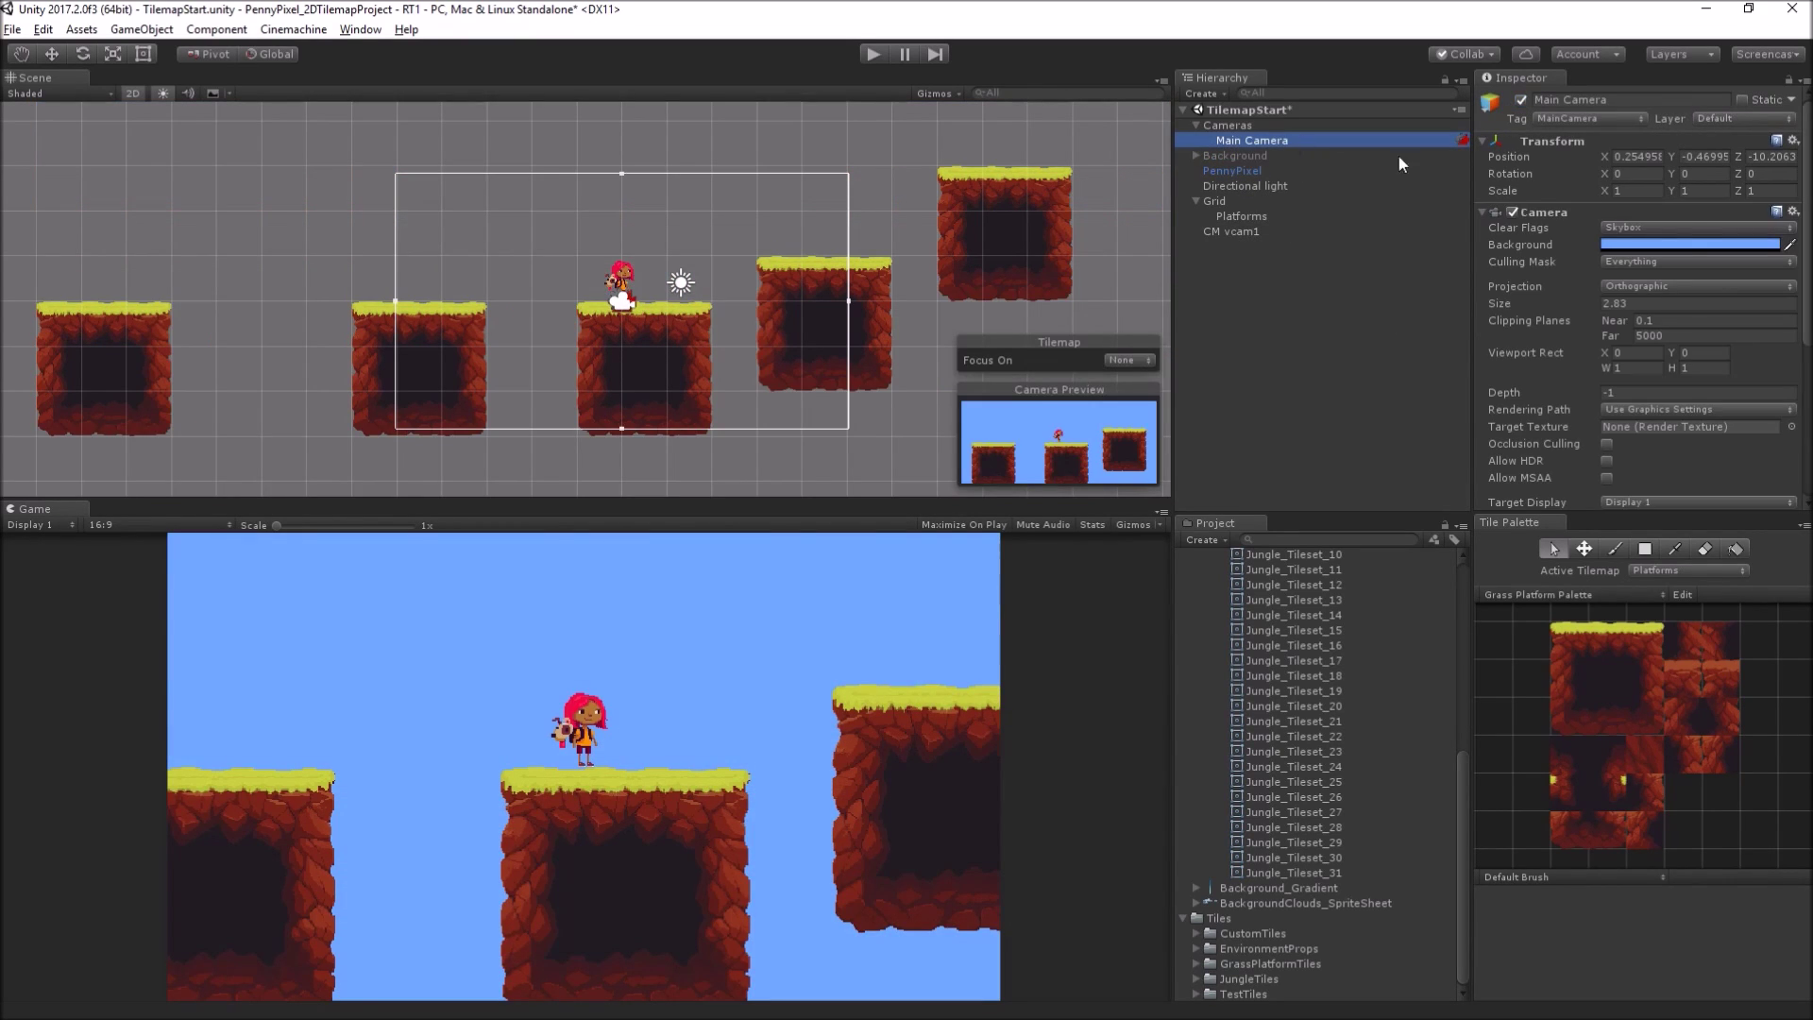
left_click(1679, 245)
left_click_drag(1266, 333, 1102, 257)
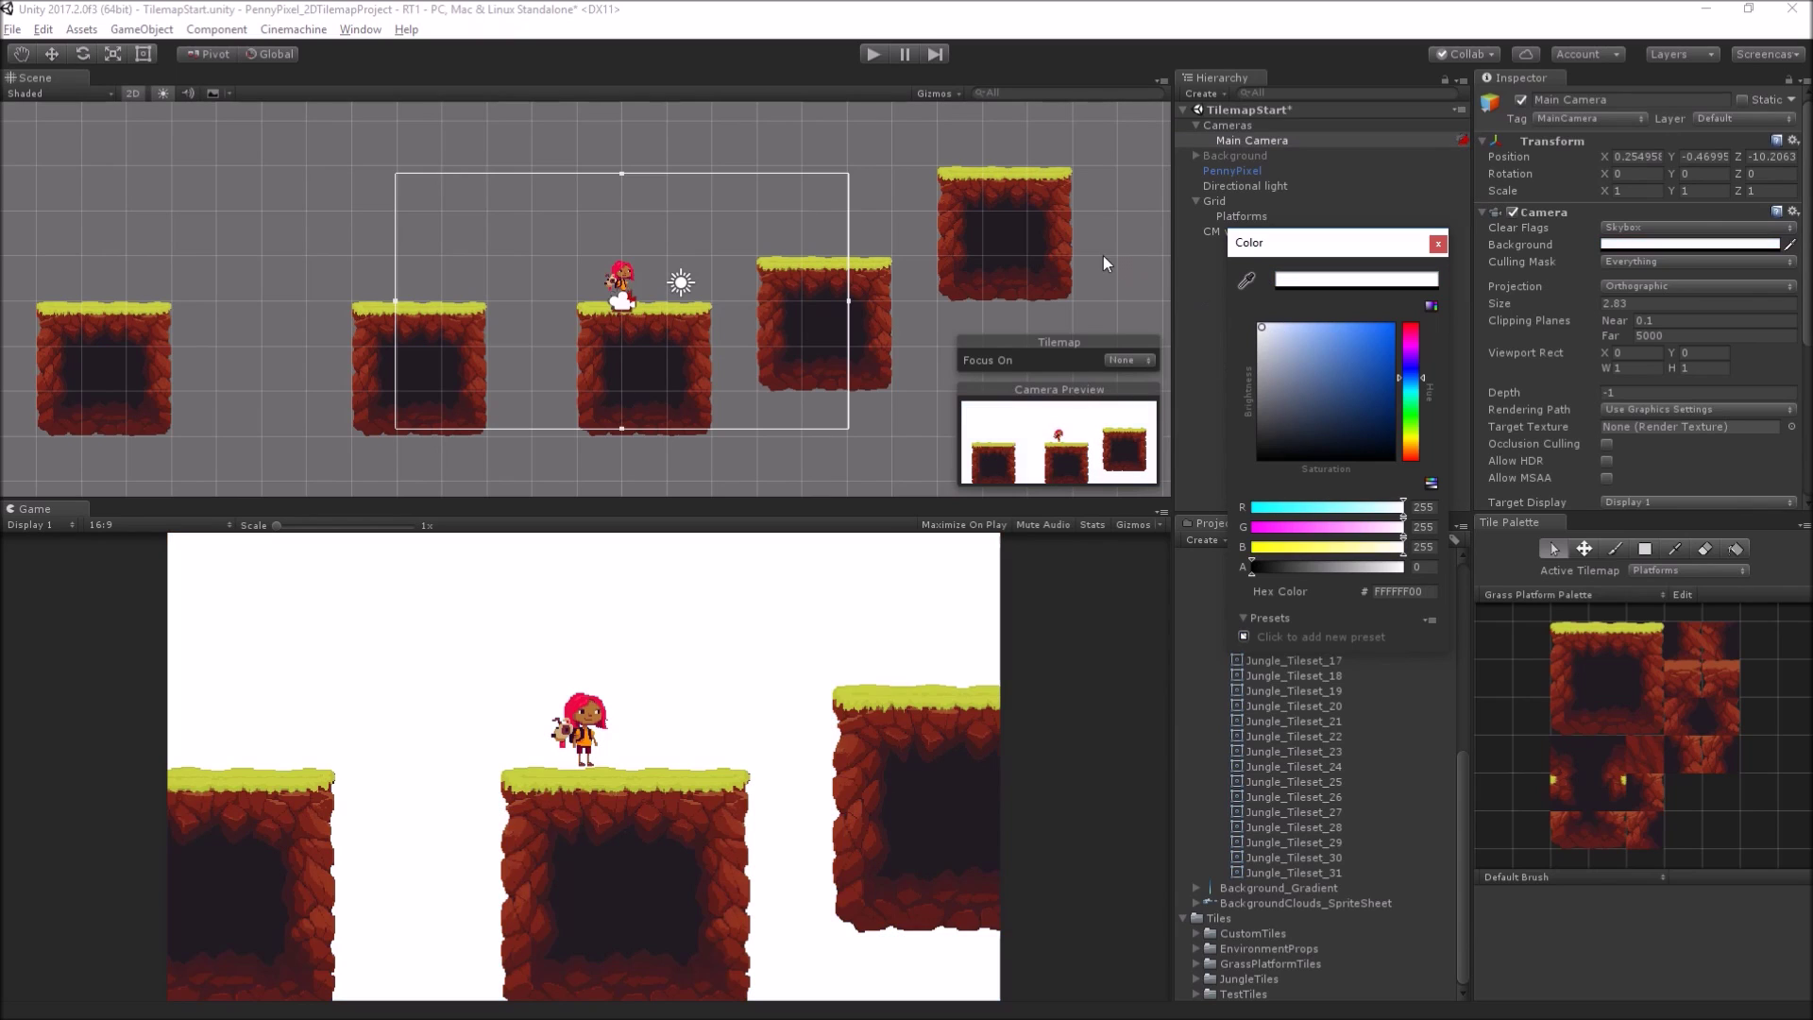
left_click(1439, 244)
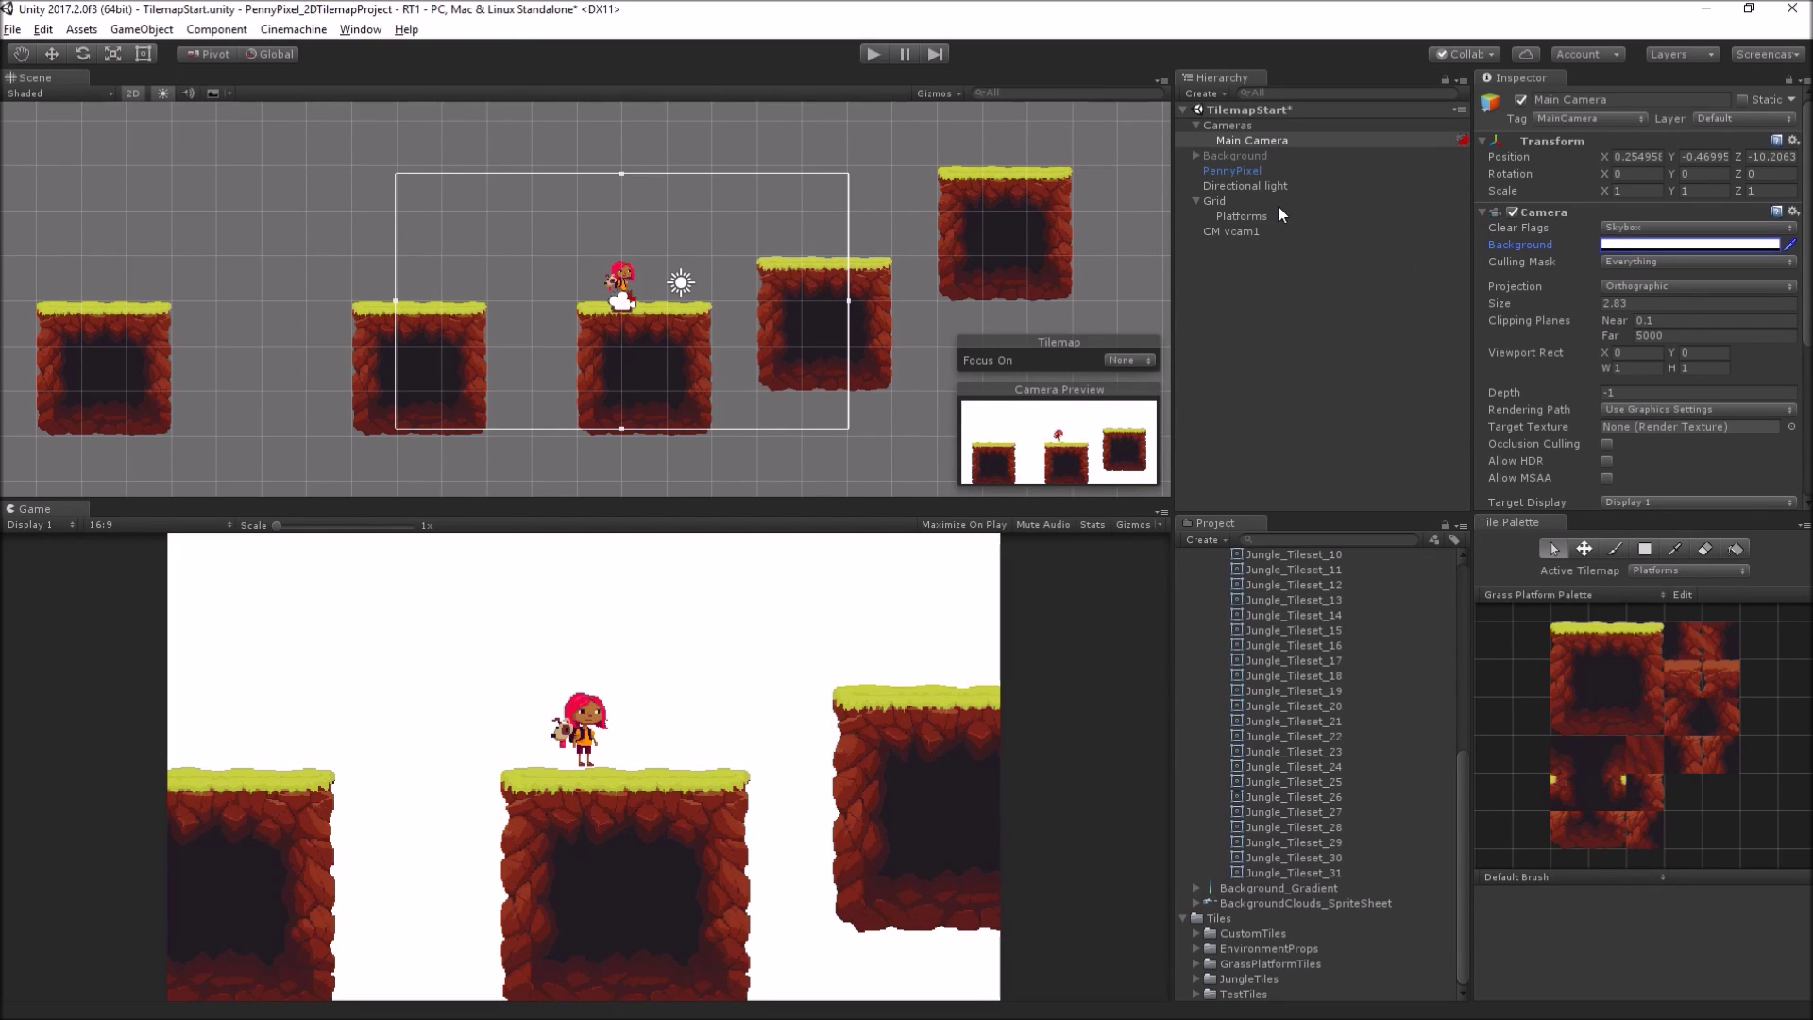
left_click(1267, 231)
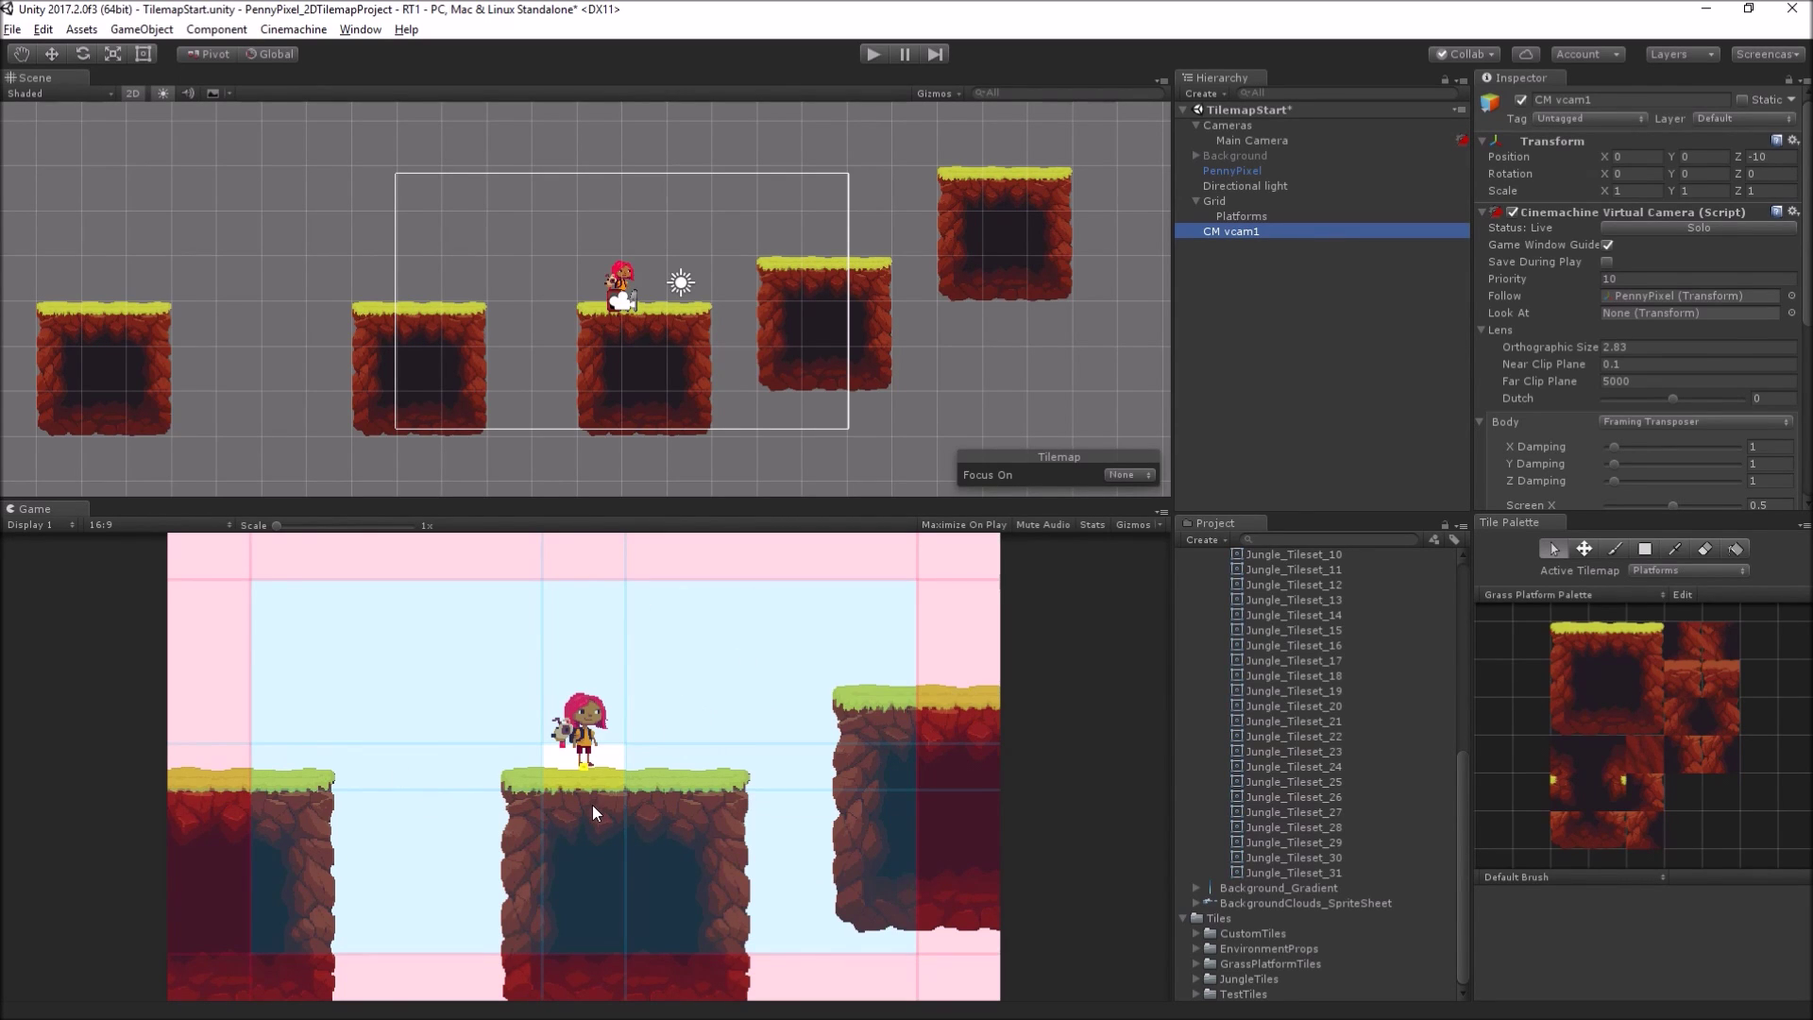
left_click_drag(875, 110, 880, 71)
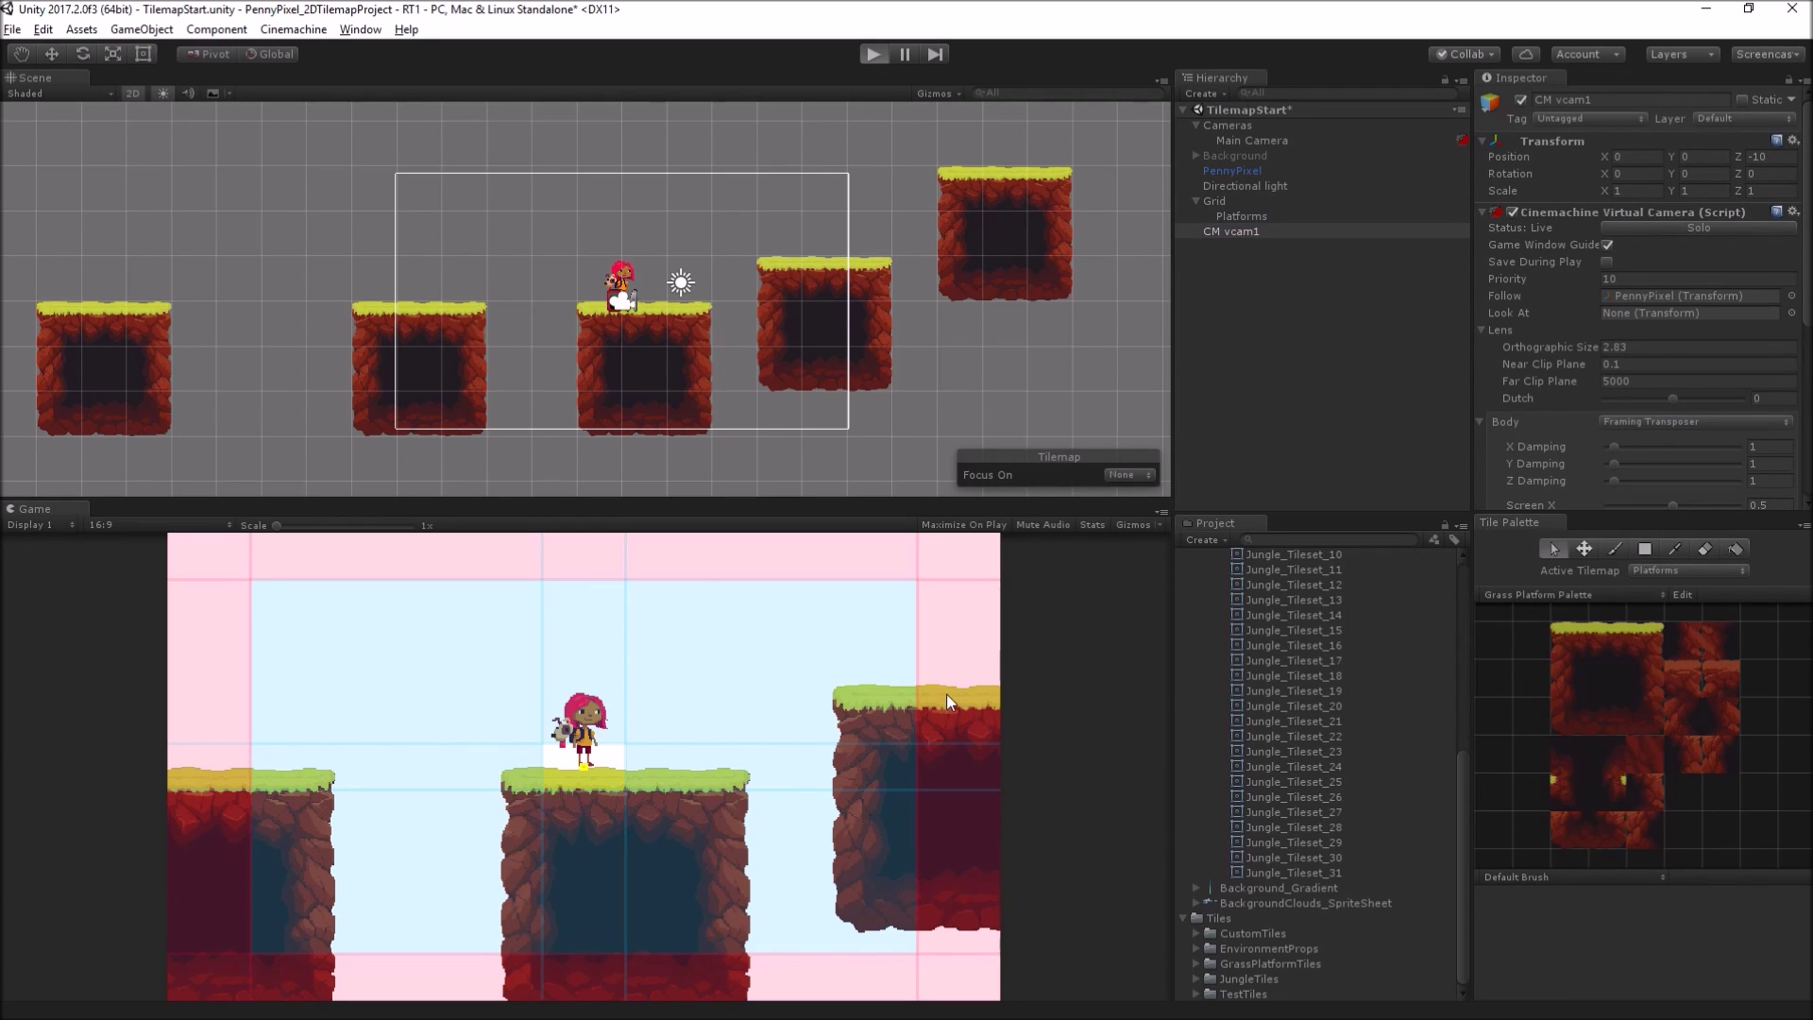
key("ctrl+p")
key("Right")
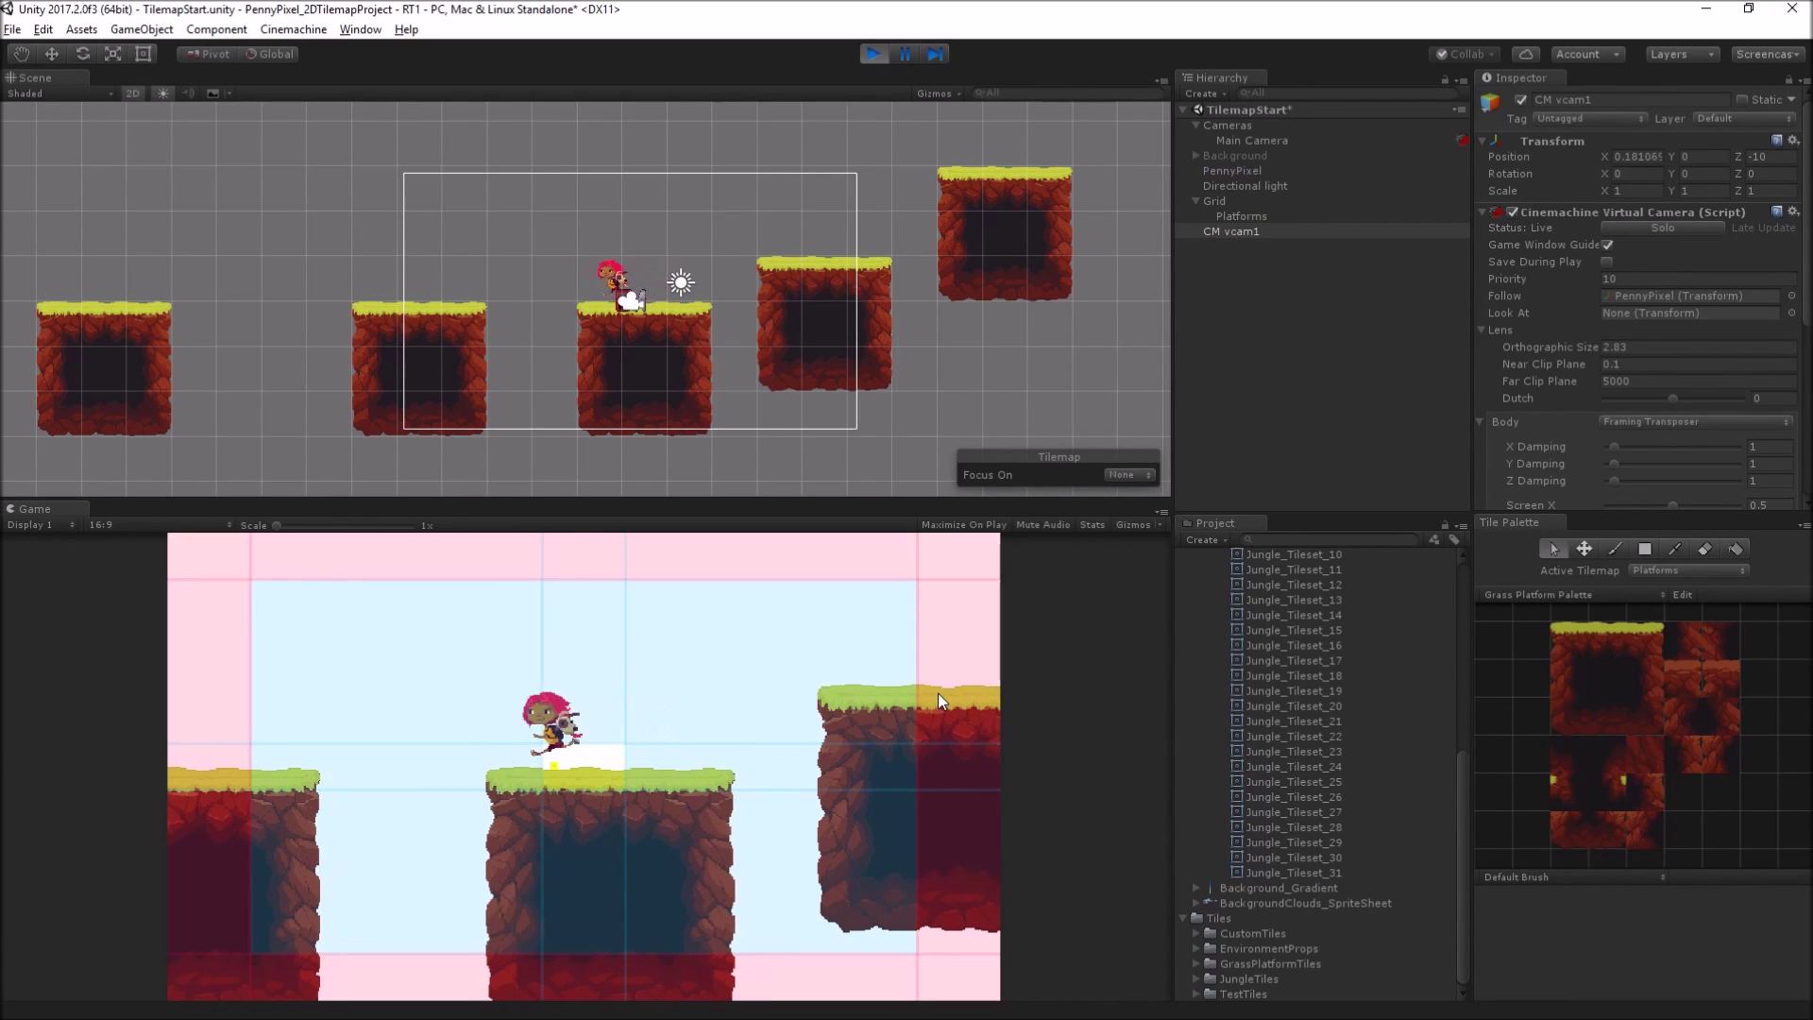
key("space")
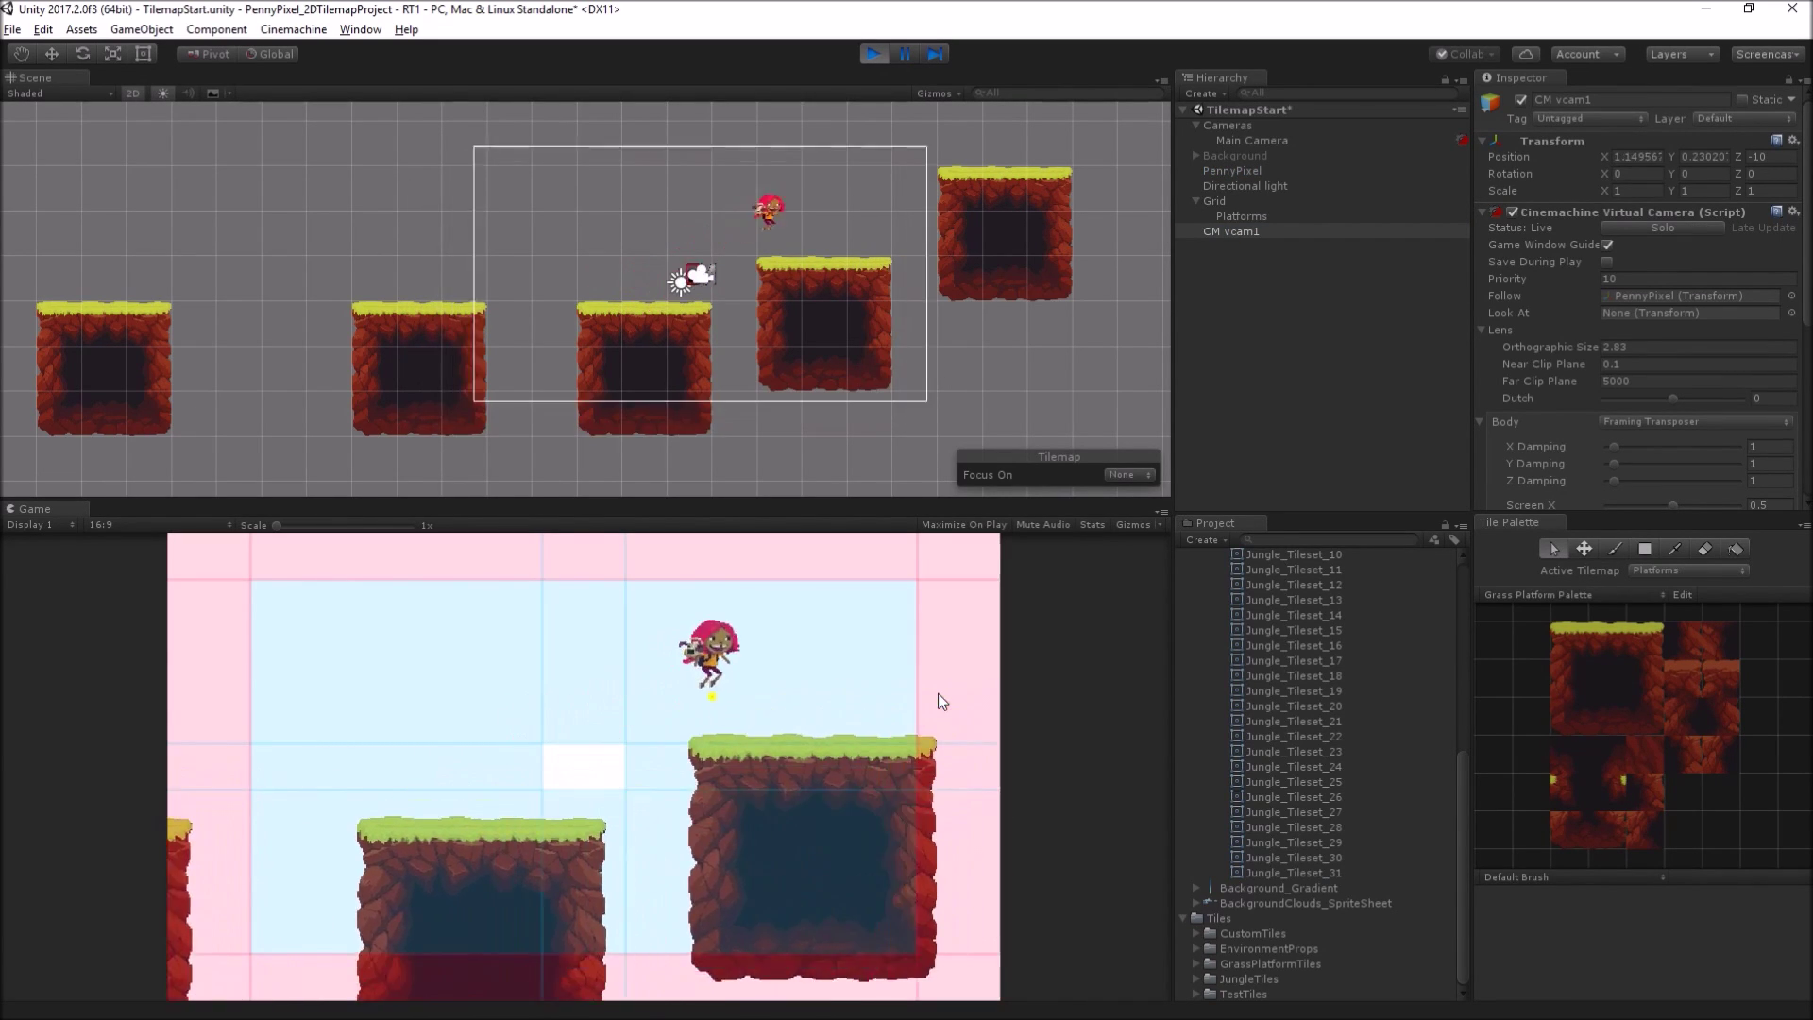
key("Left")
key("space")
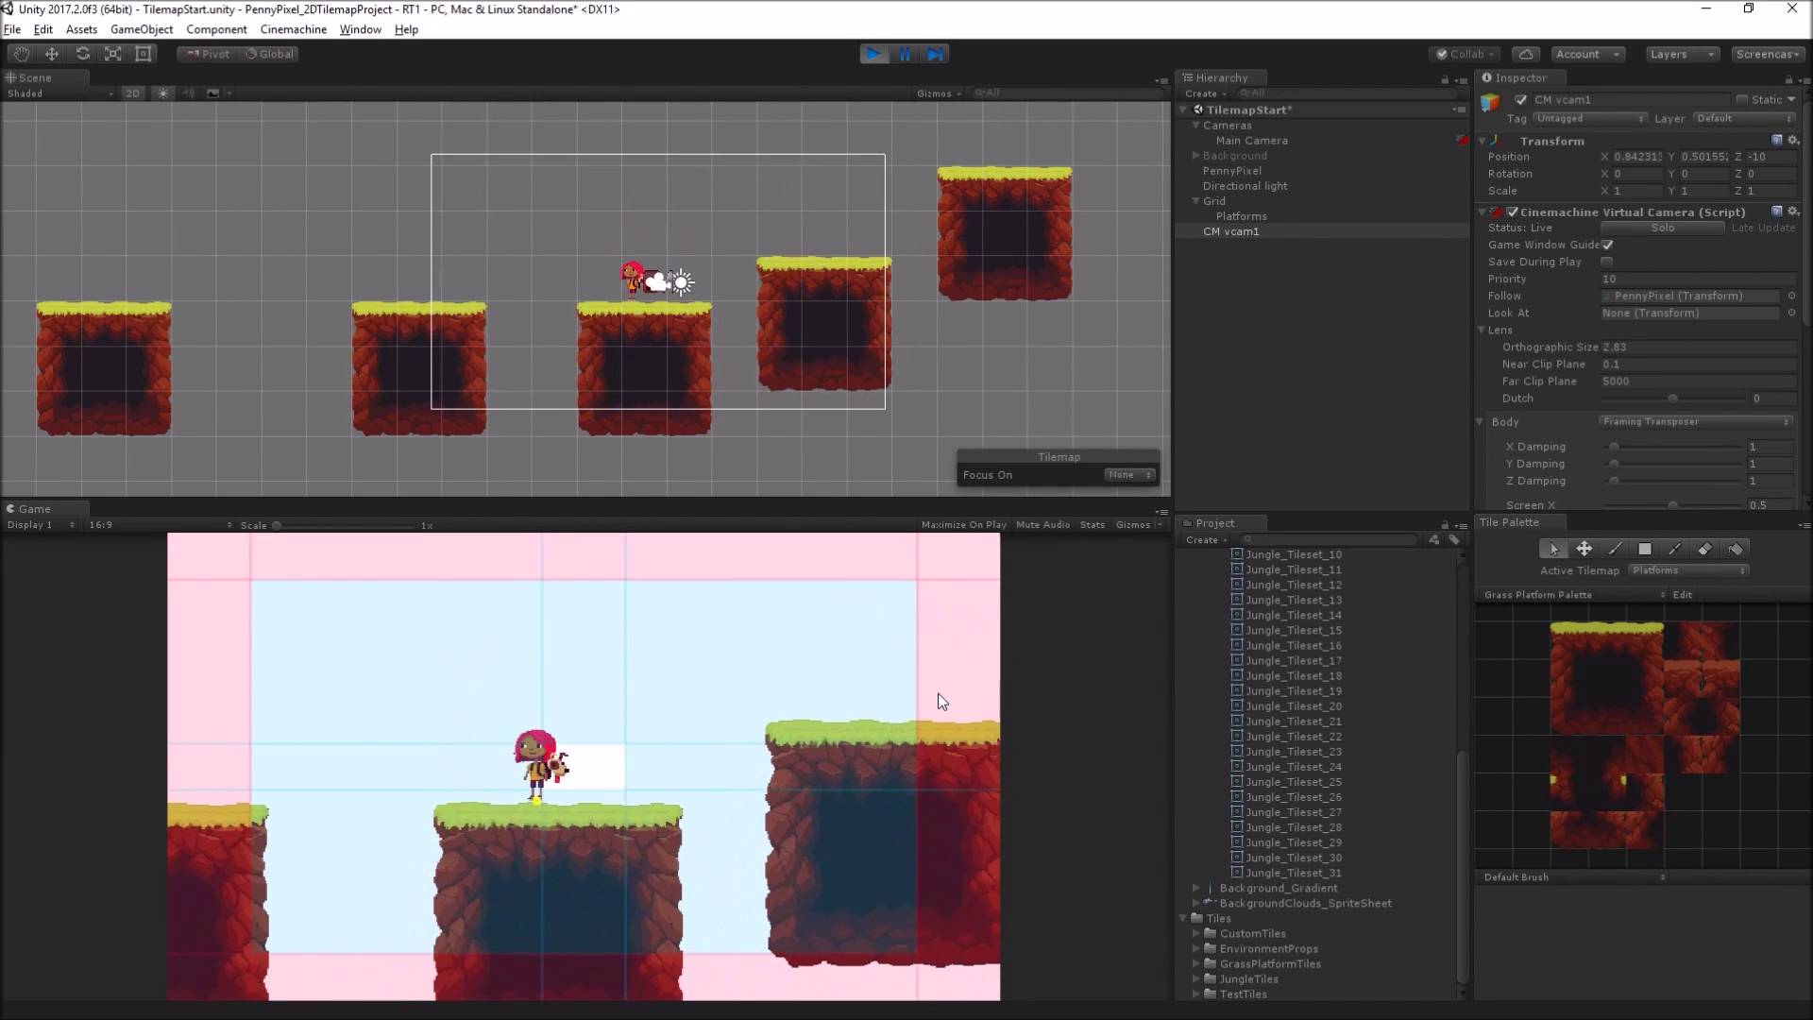
key("Left")
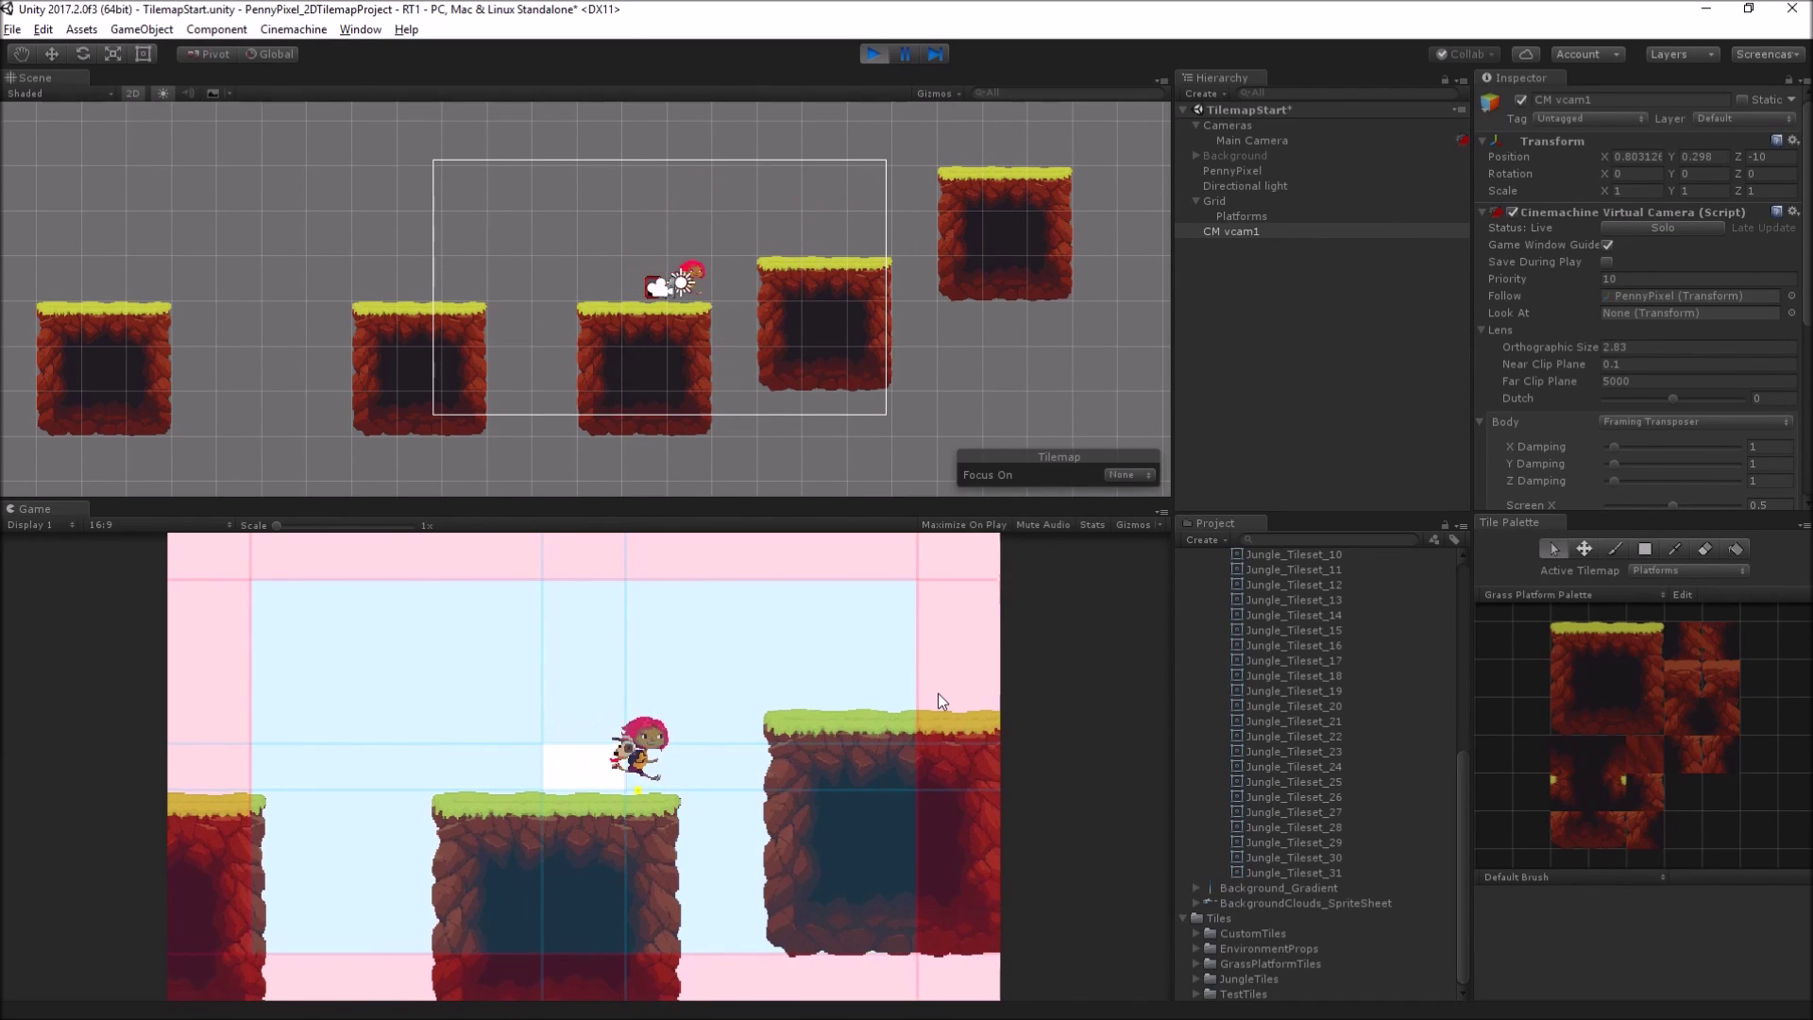
key("Right")
key("Left")
key("Right")
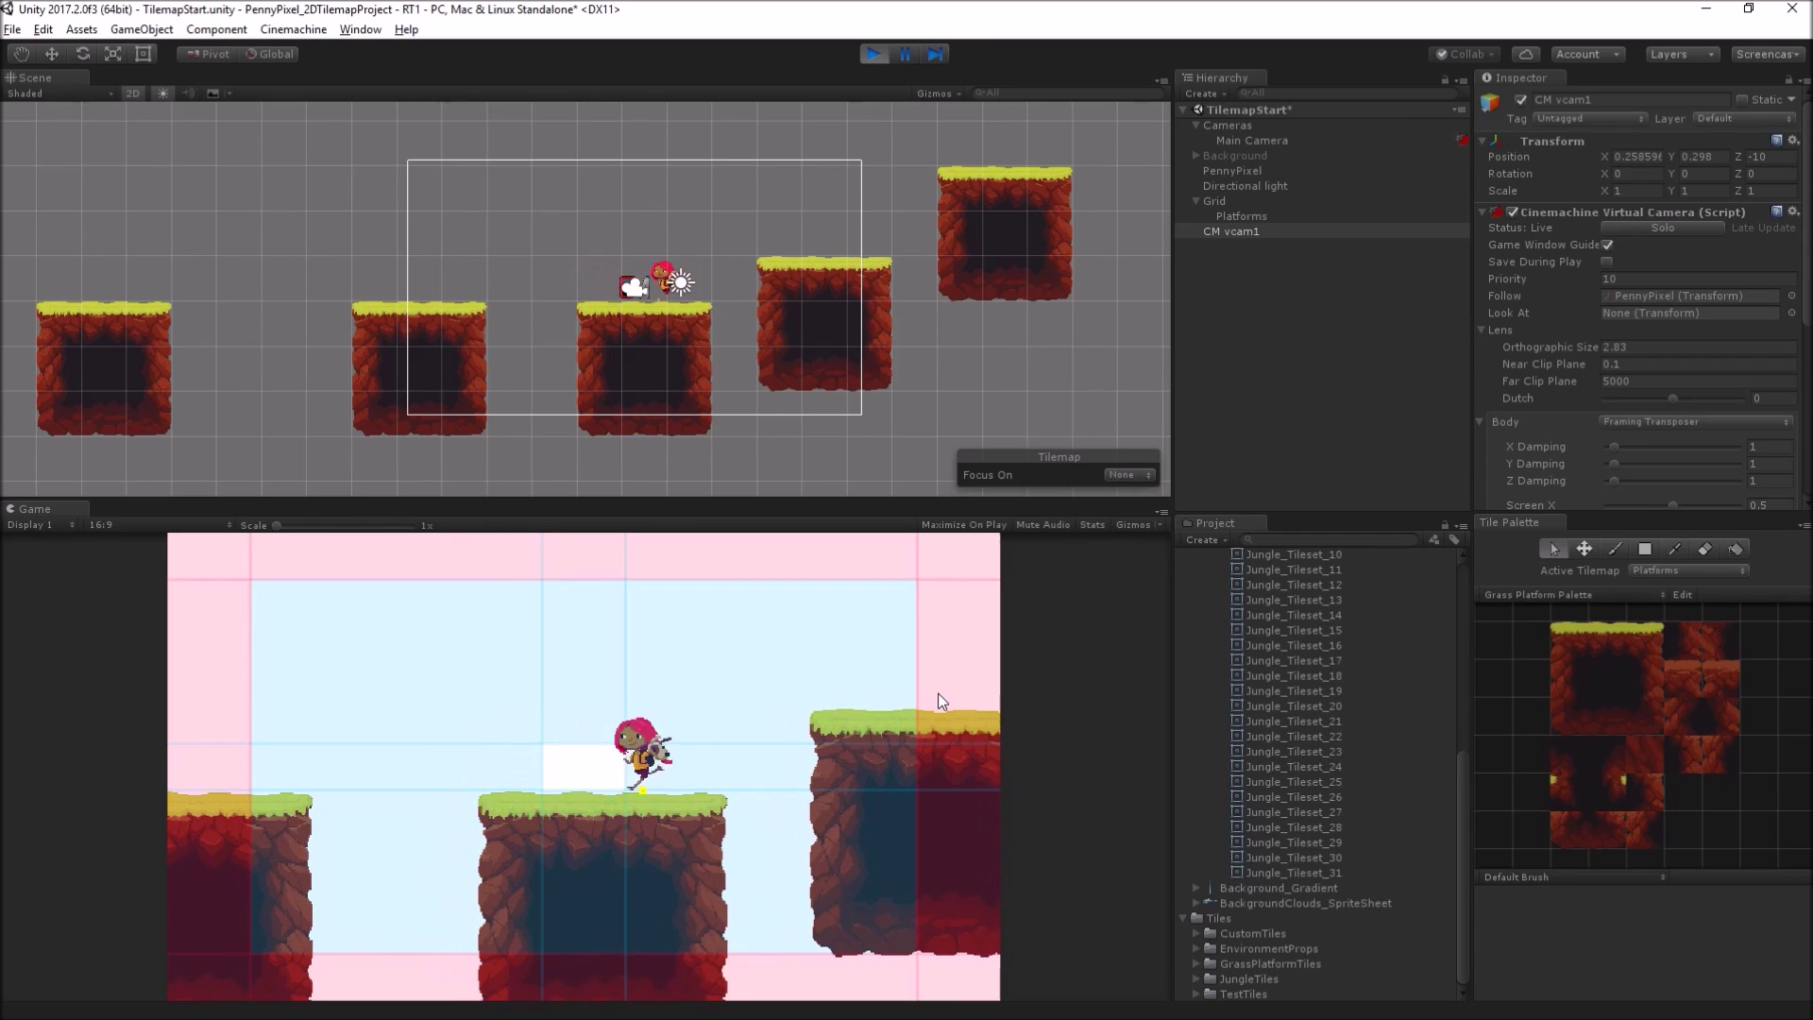
key("Left")
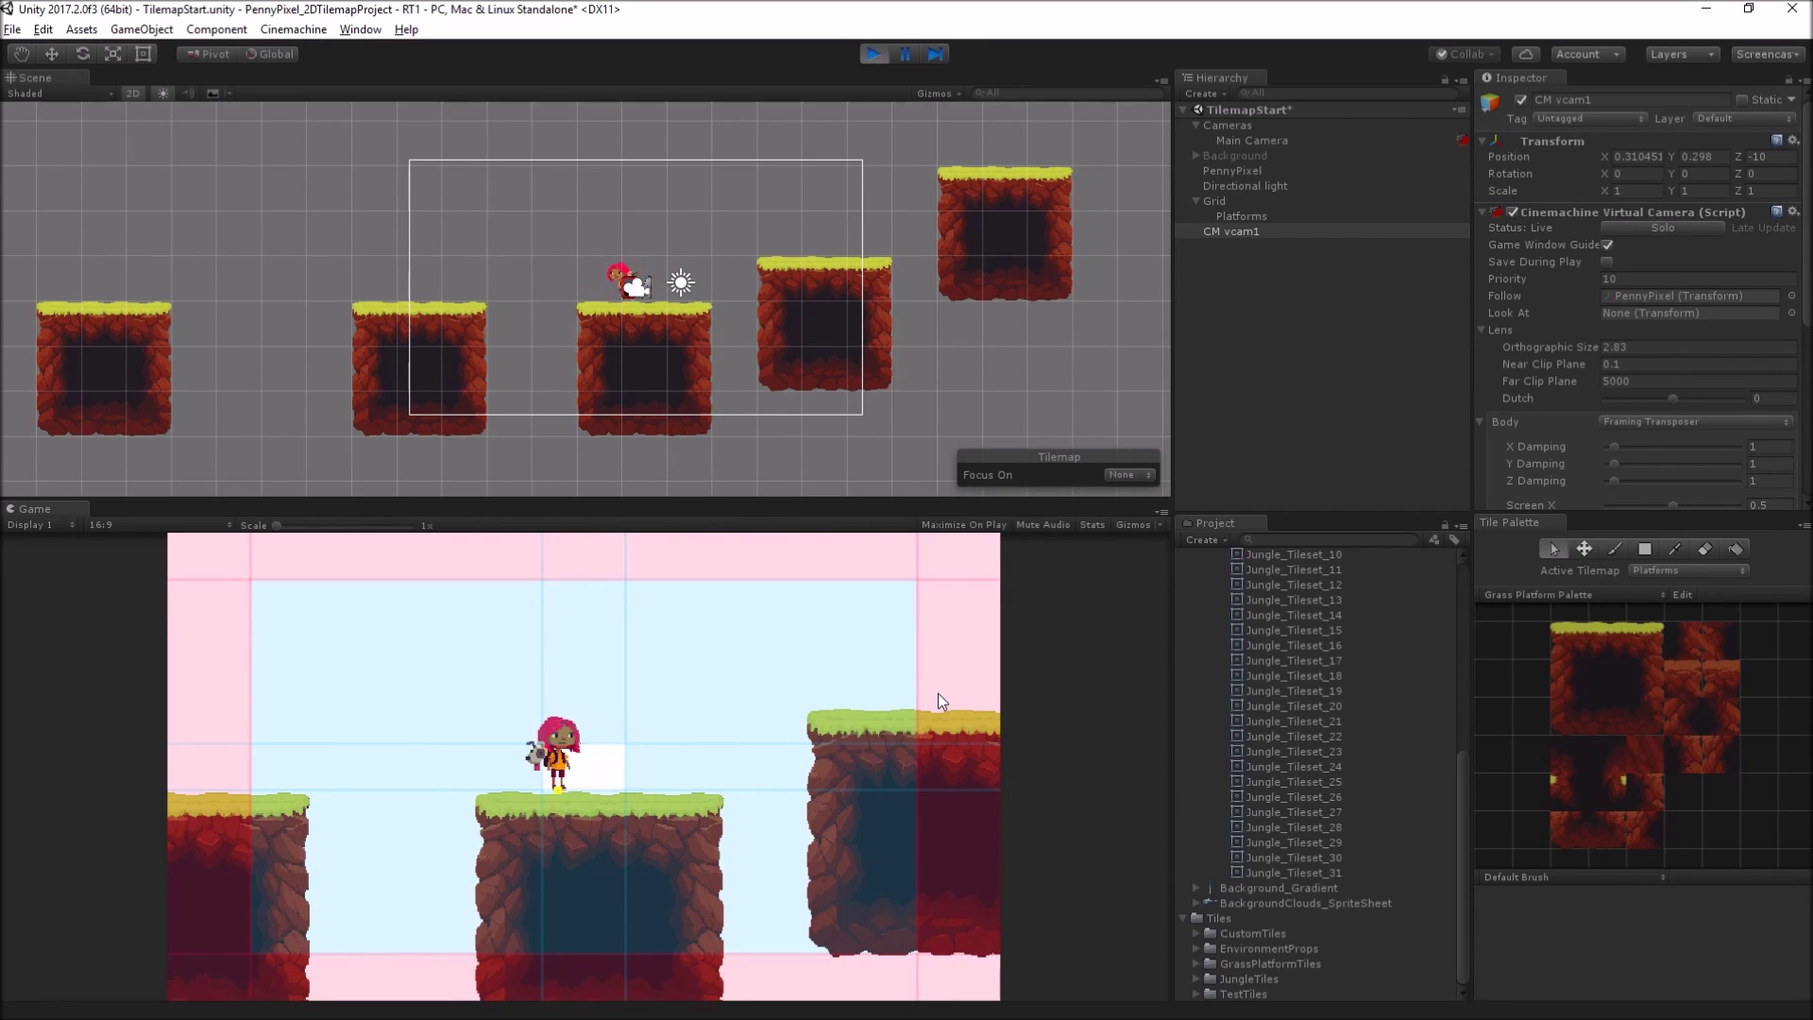
key("Right")
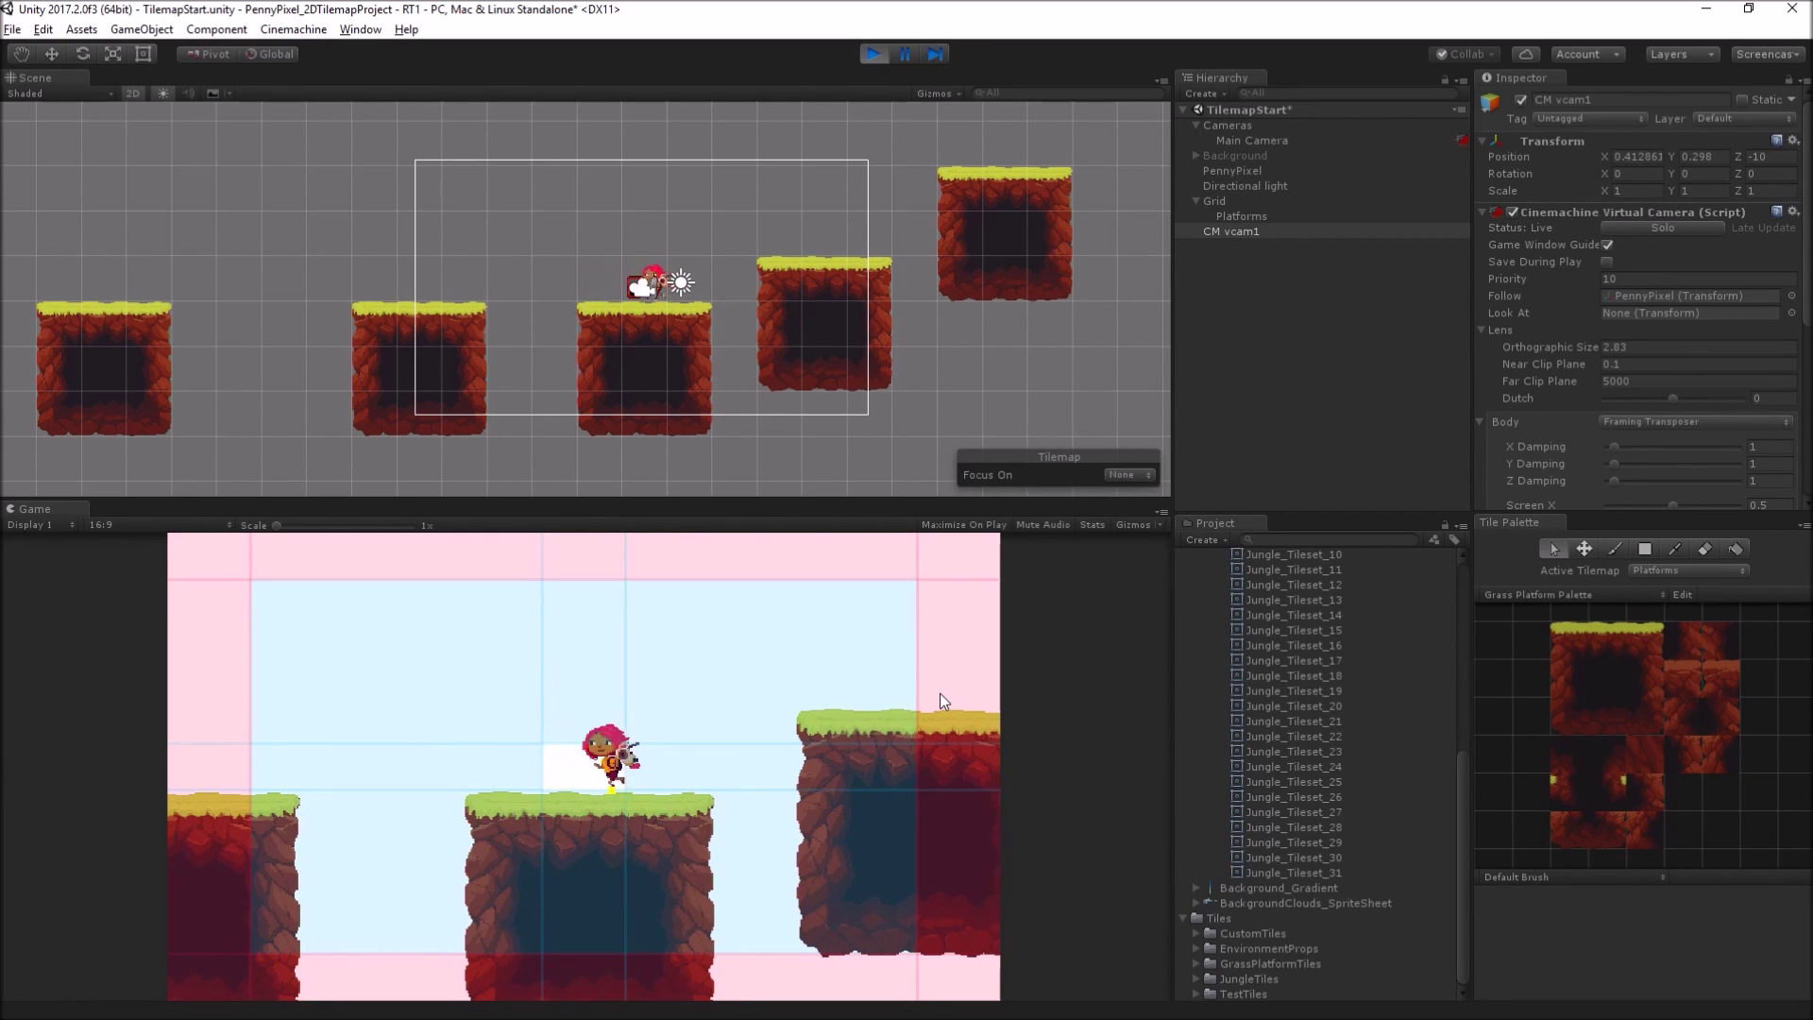
key("Left")
key("Right")
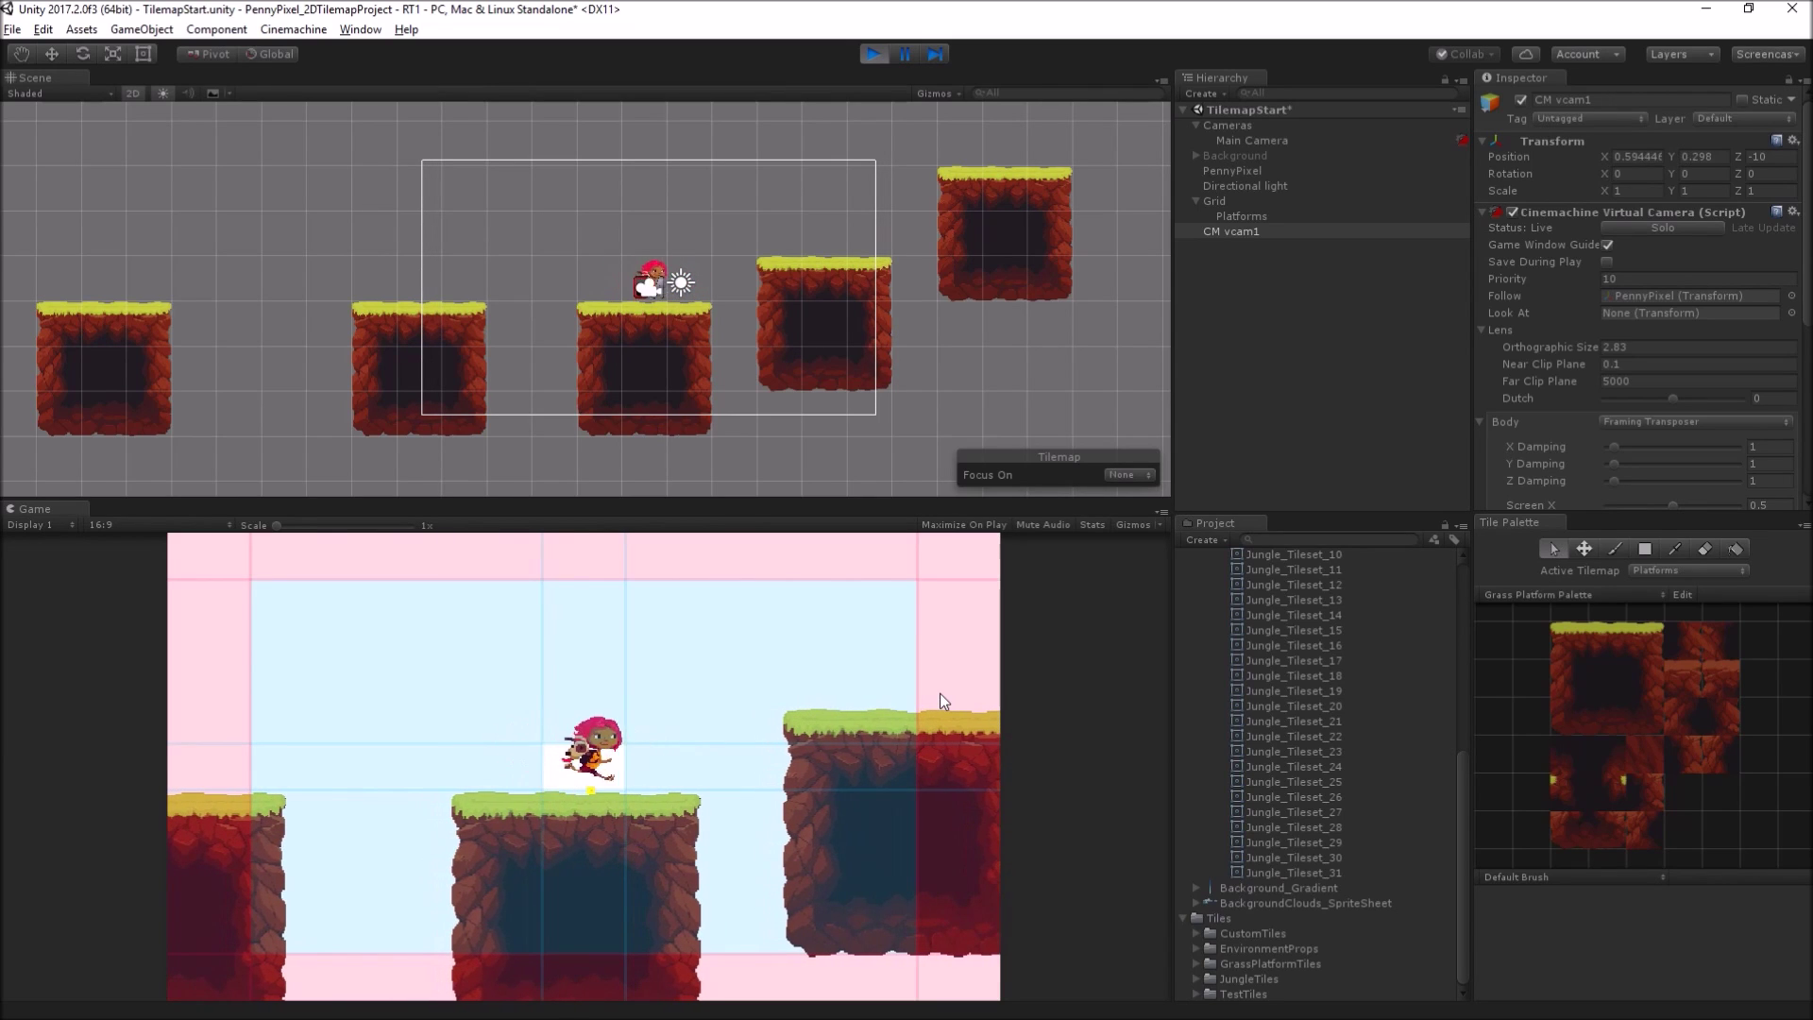
key("Right")
key("Left")
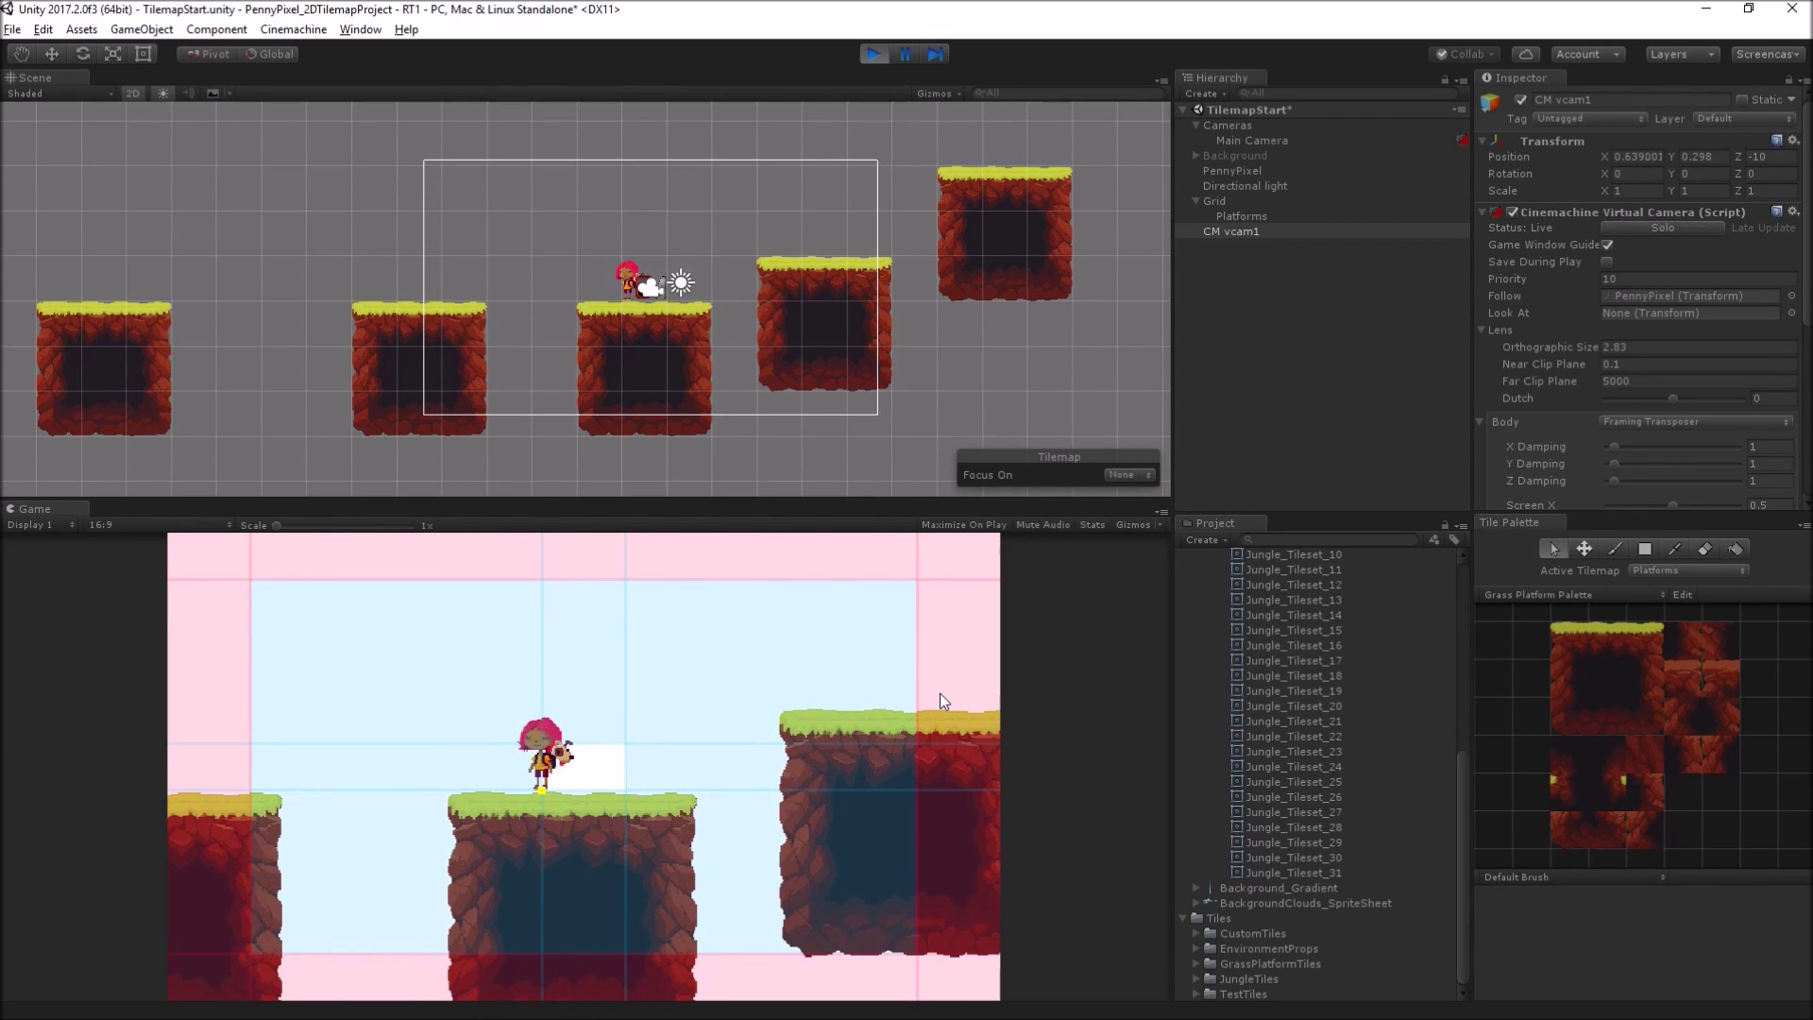
key("Right")
key("space")
key("Left")
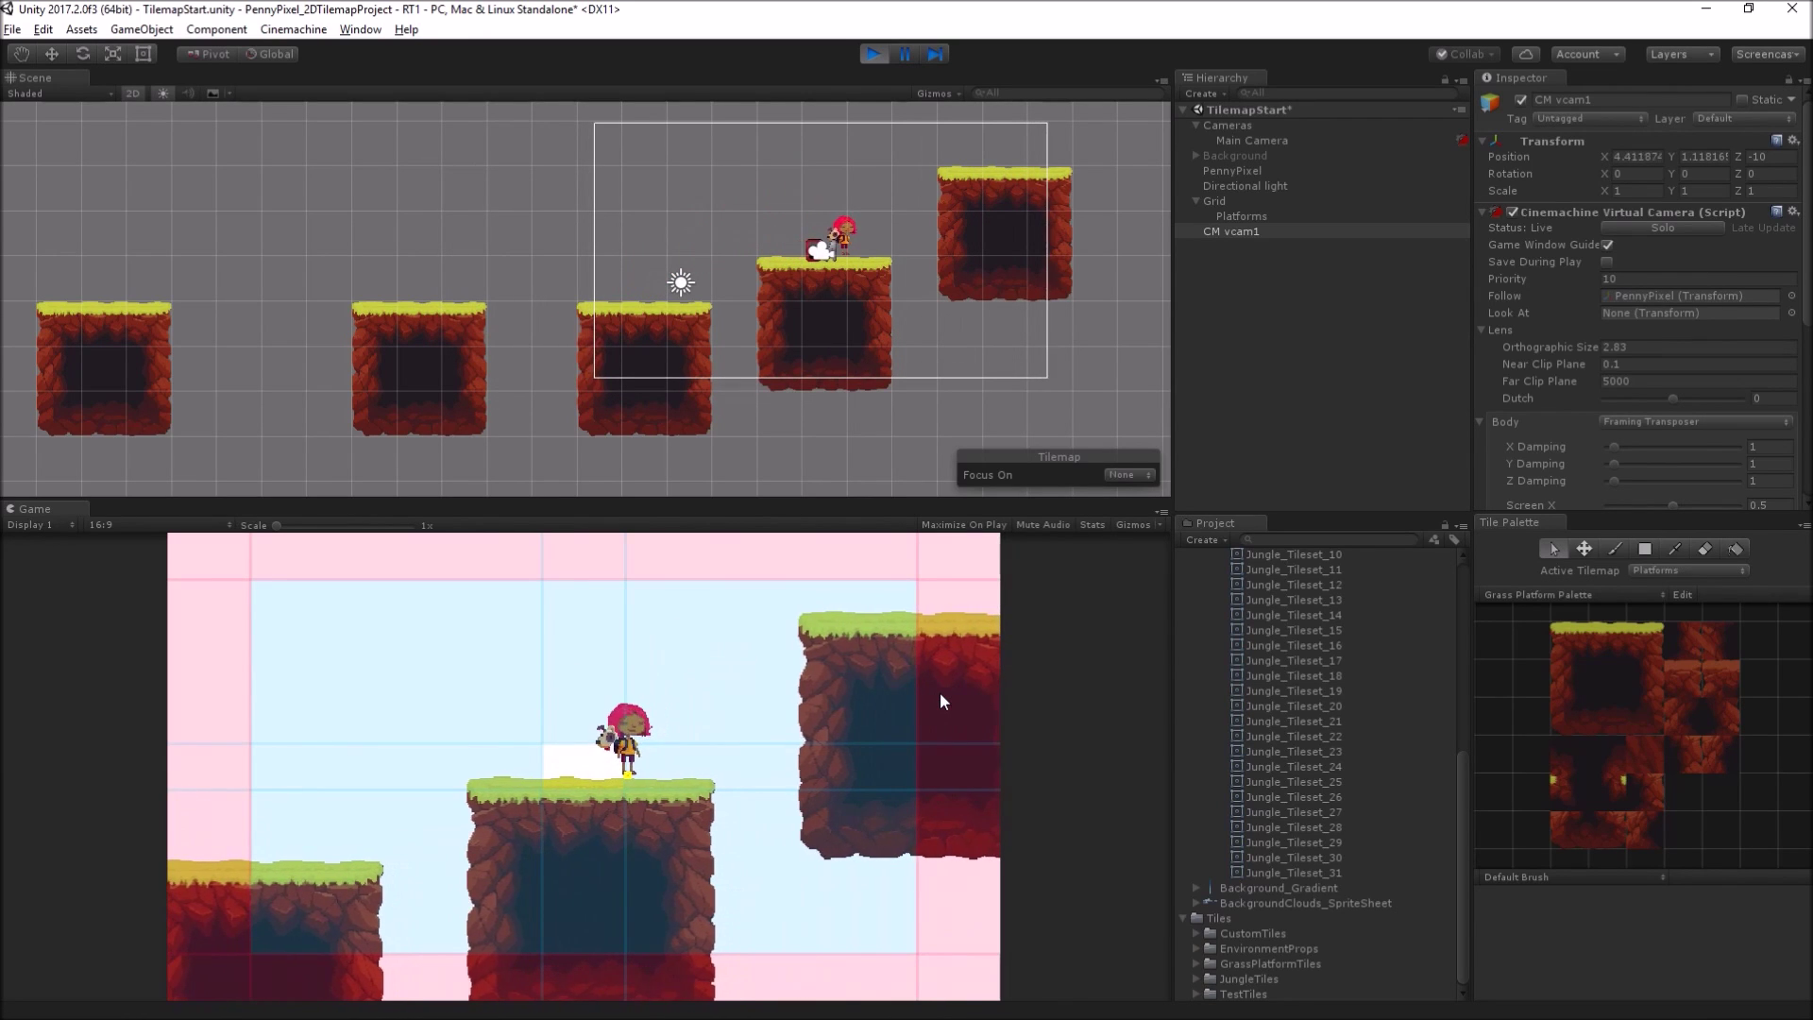
key("space")
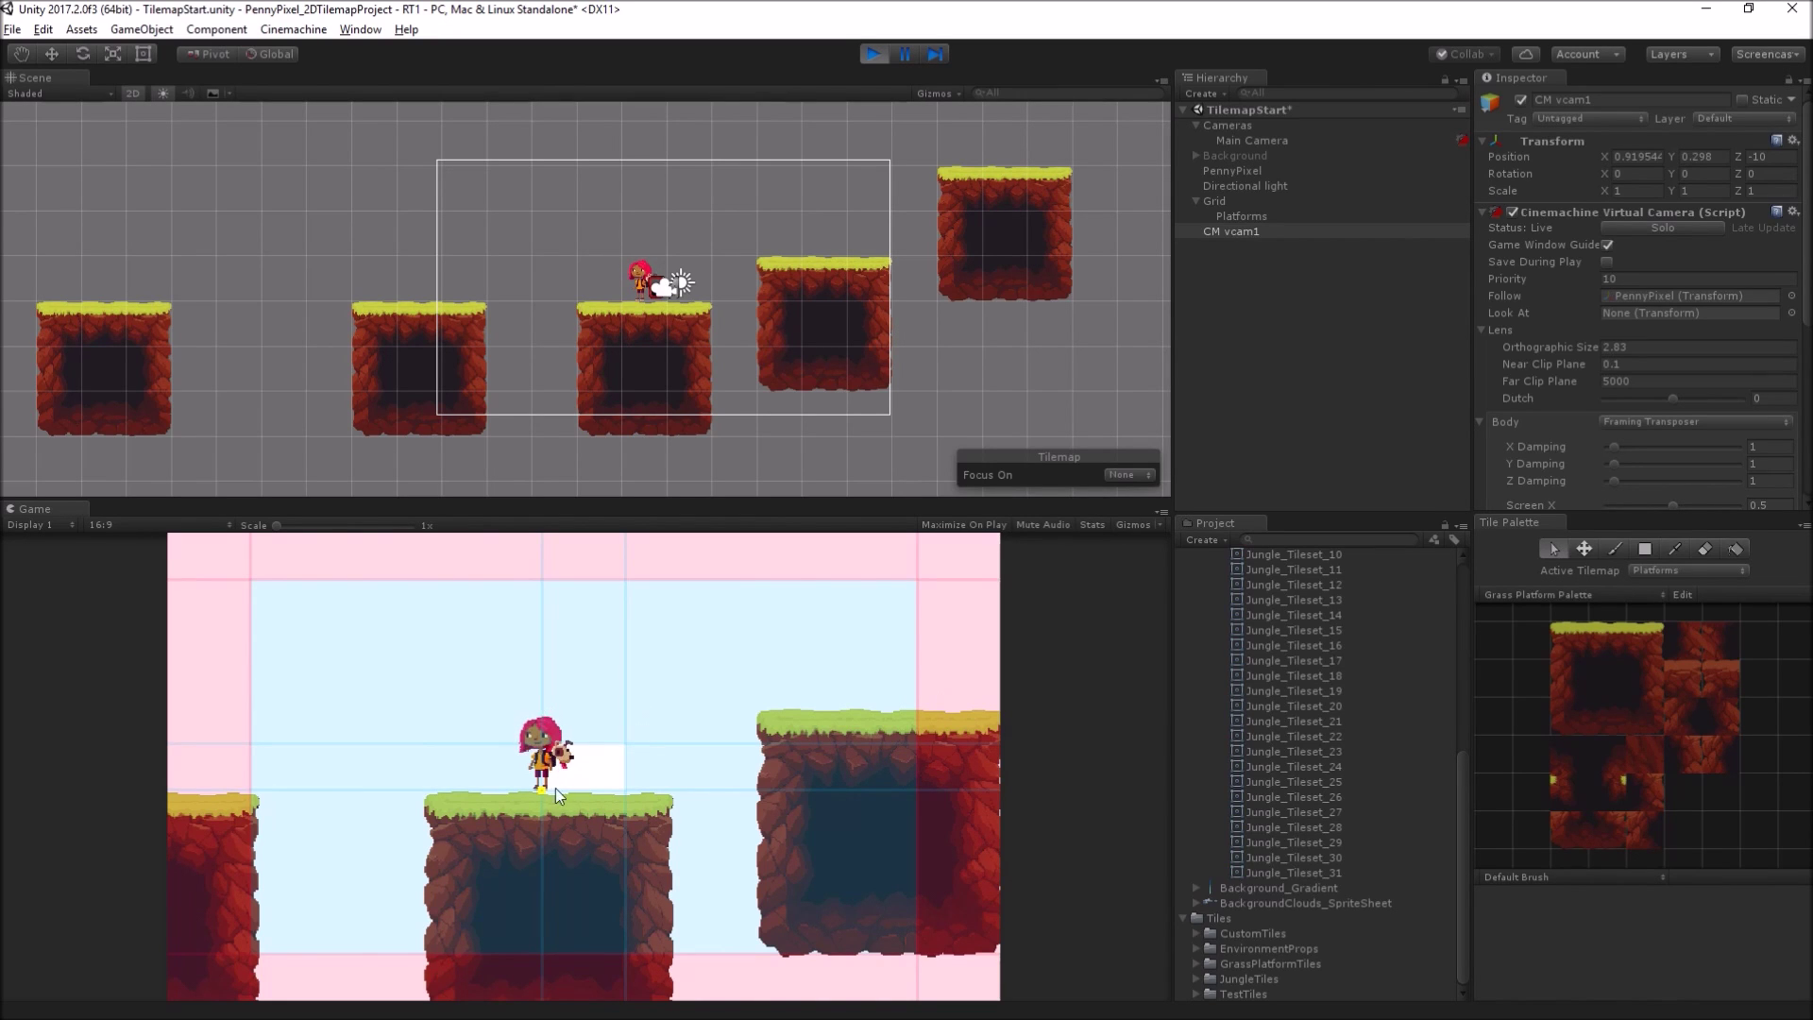
key("Right")
key("space")
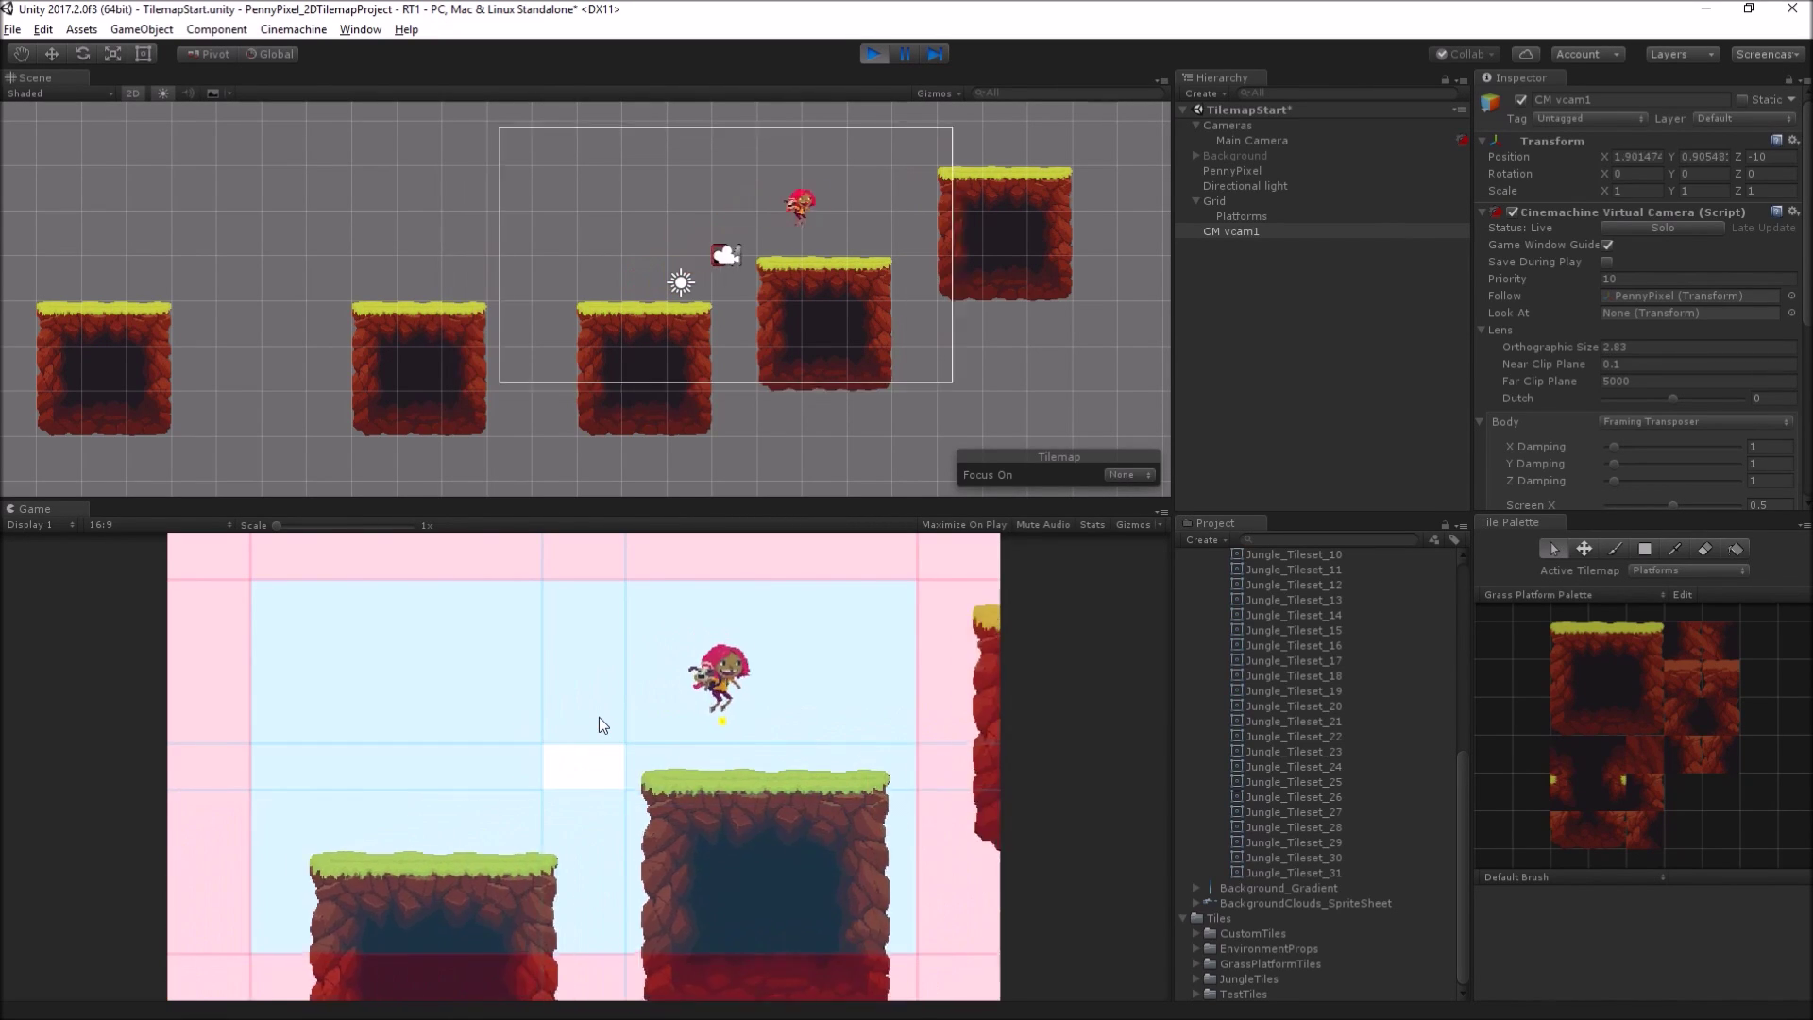
key("Left")
key("space")
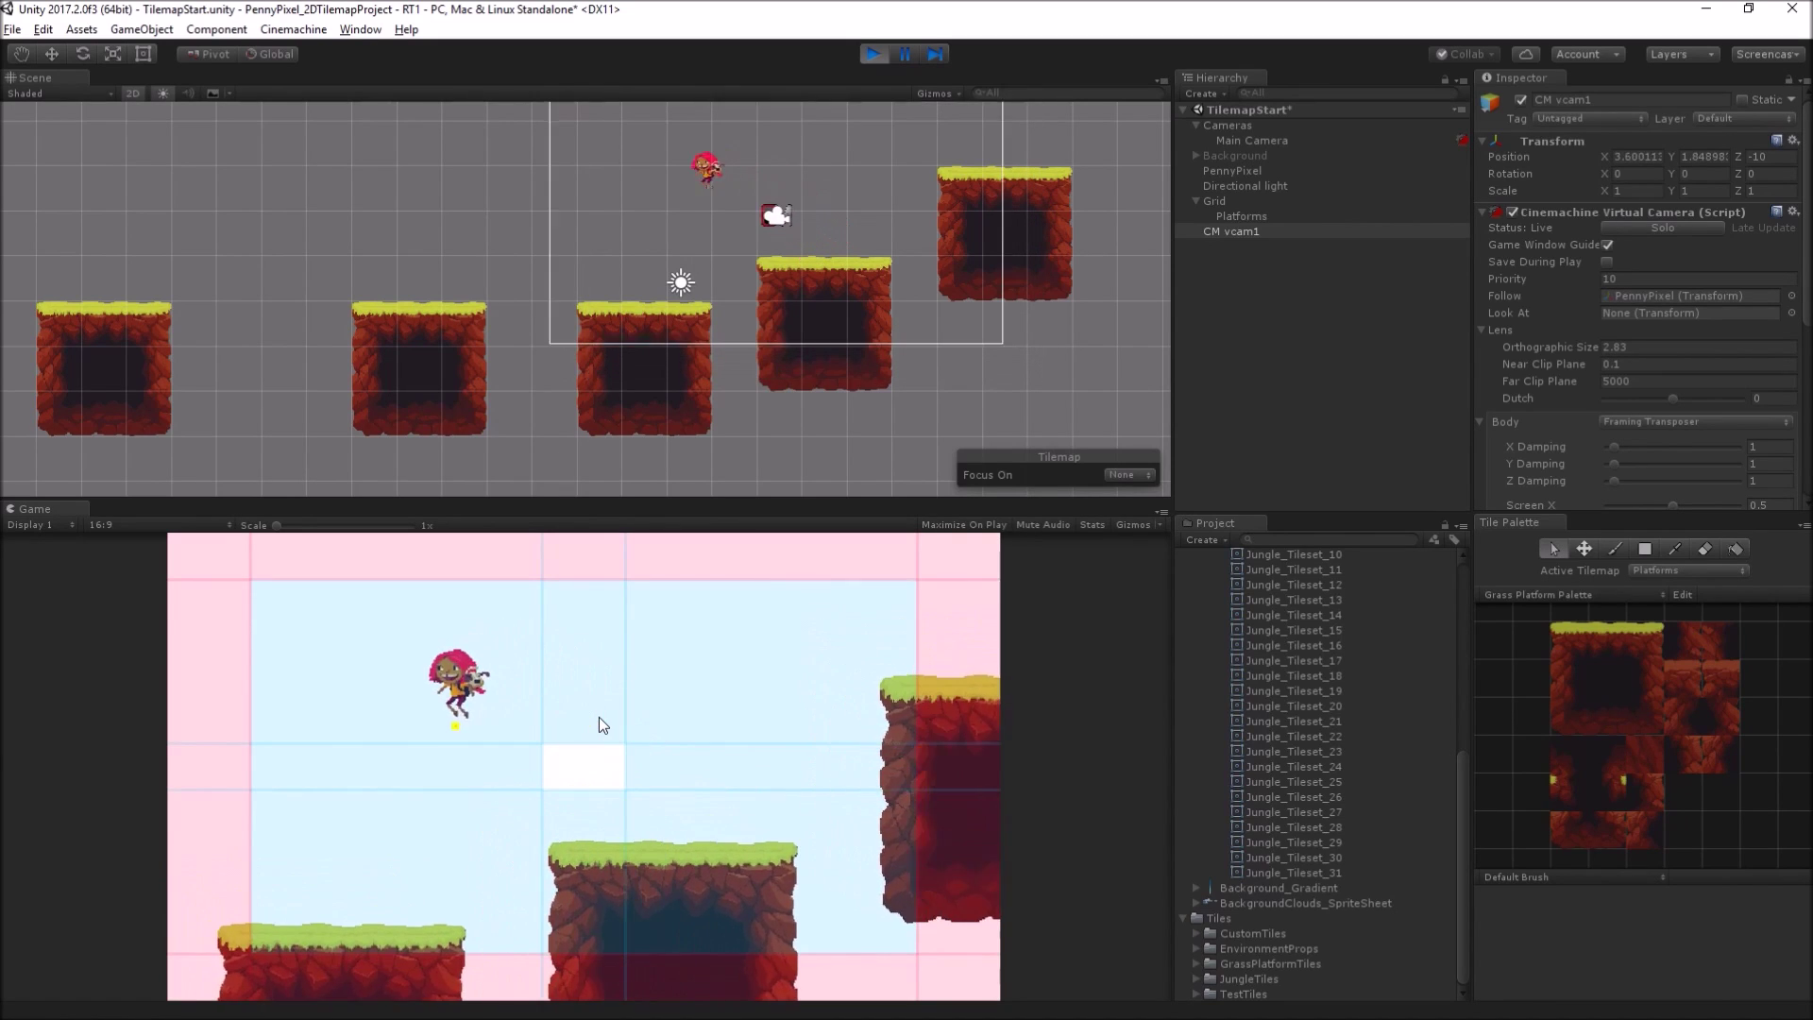
key("Left")
key("space")
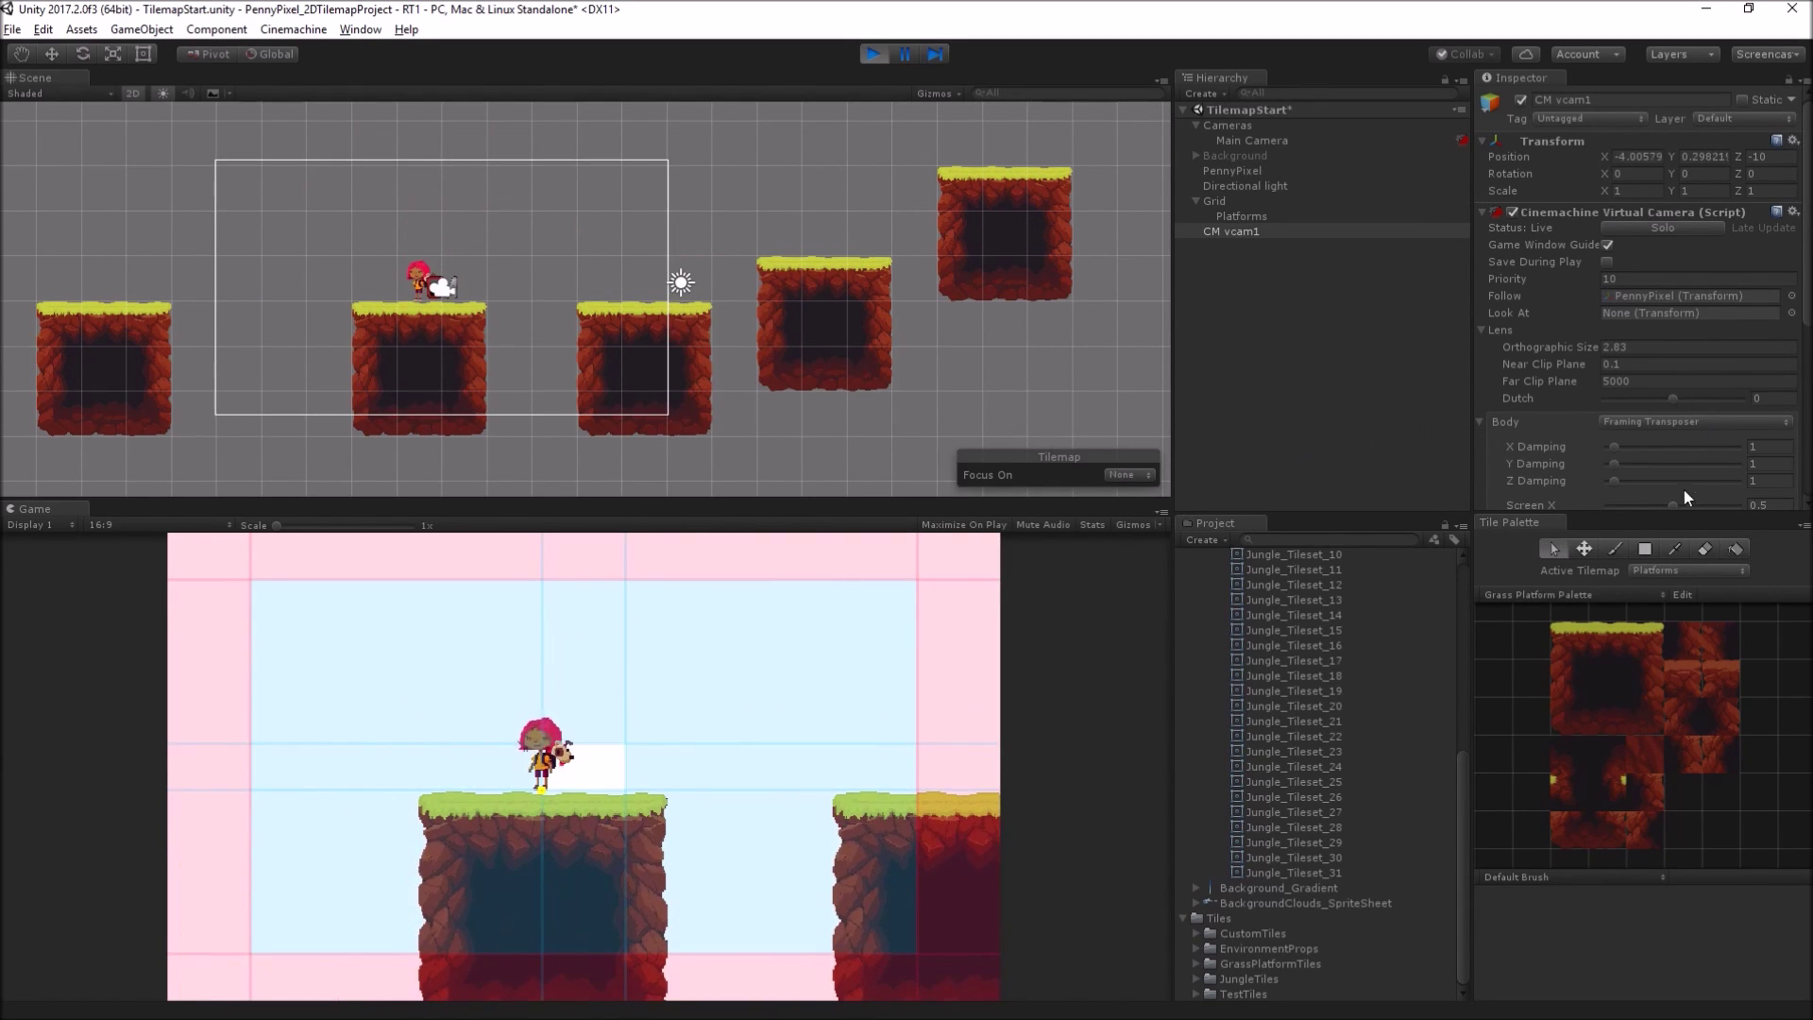
left_click_drag(1624, 442, 1696, 449)
left_click(938, 693)
key("Right")
key("space")
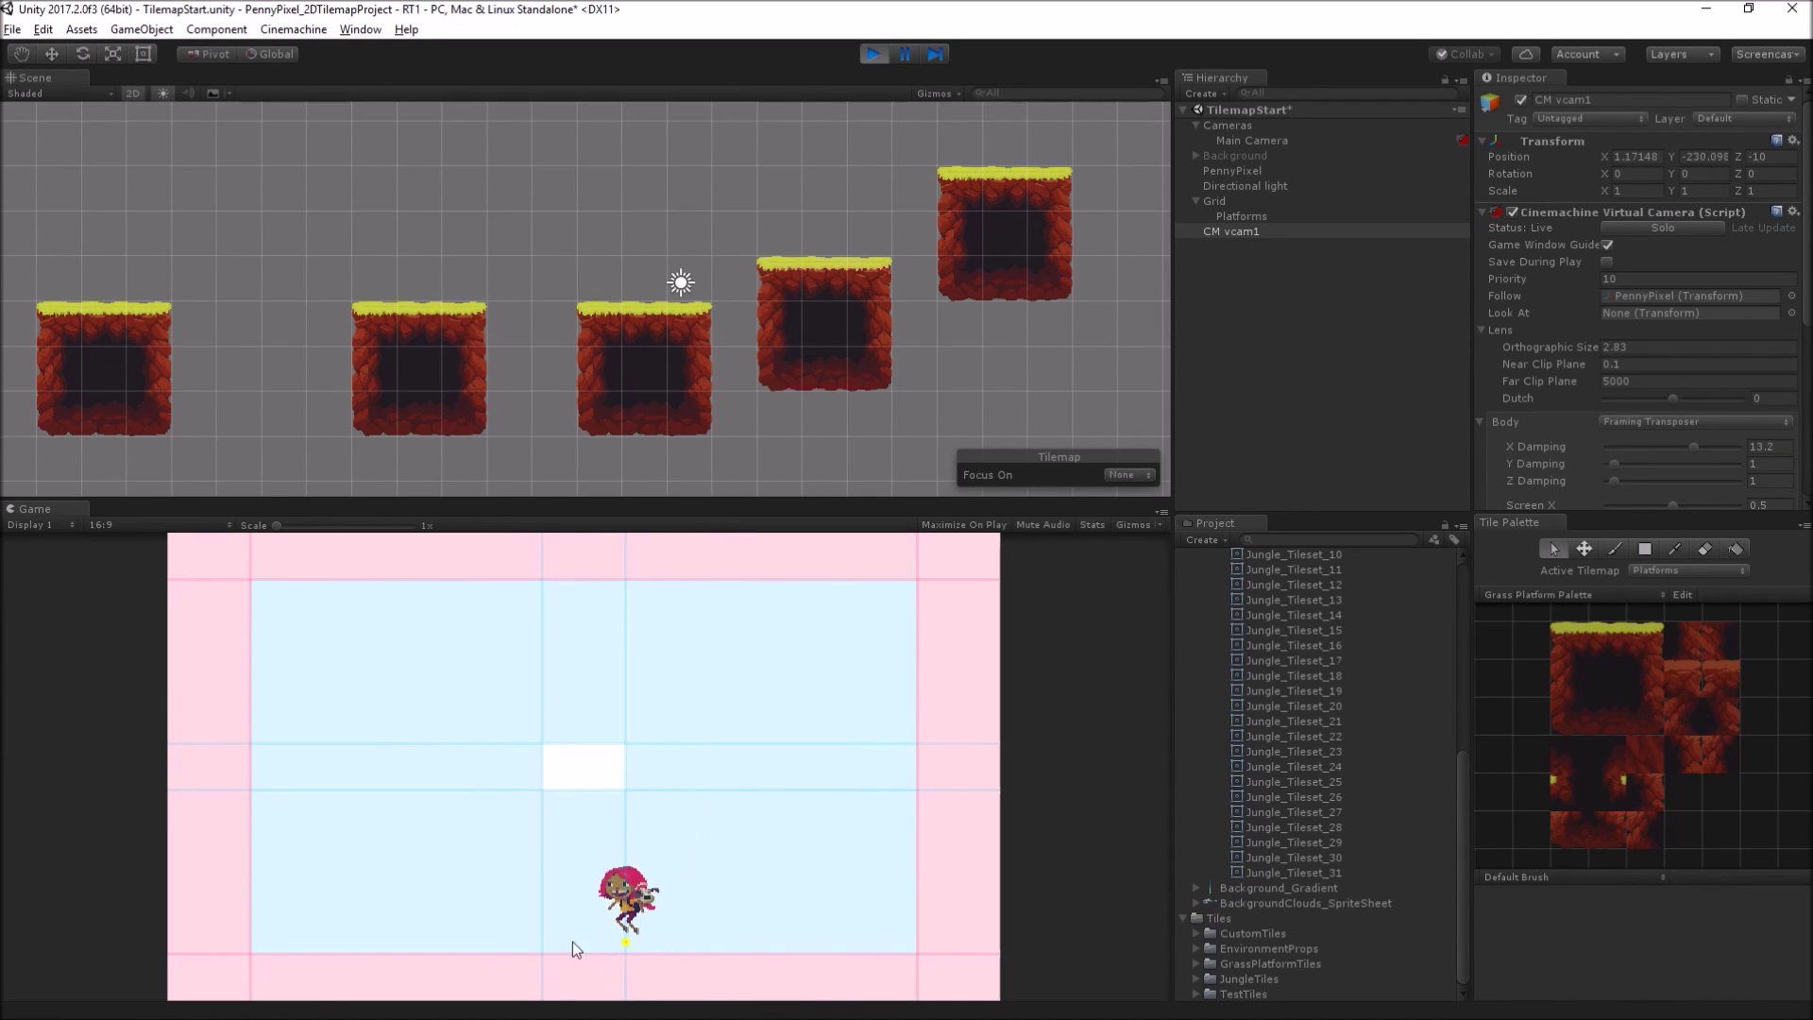
left_click(872, 59)
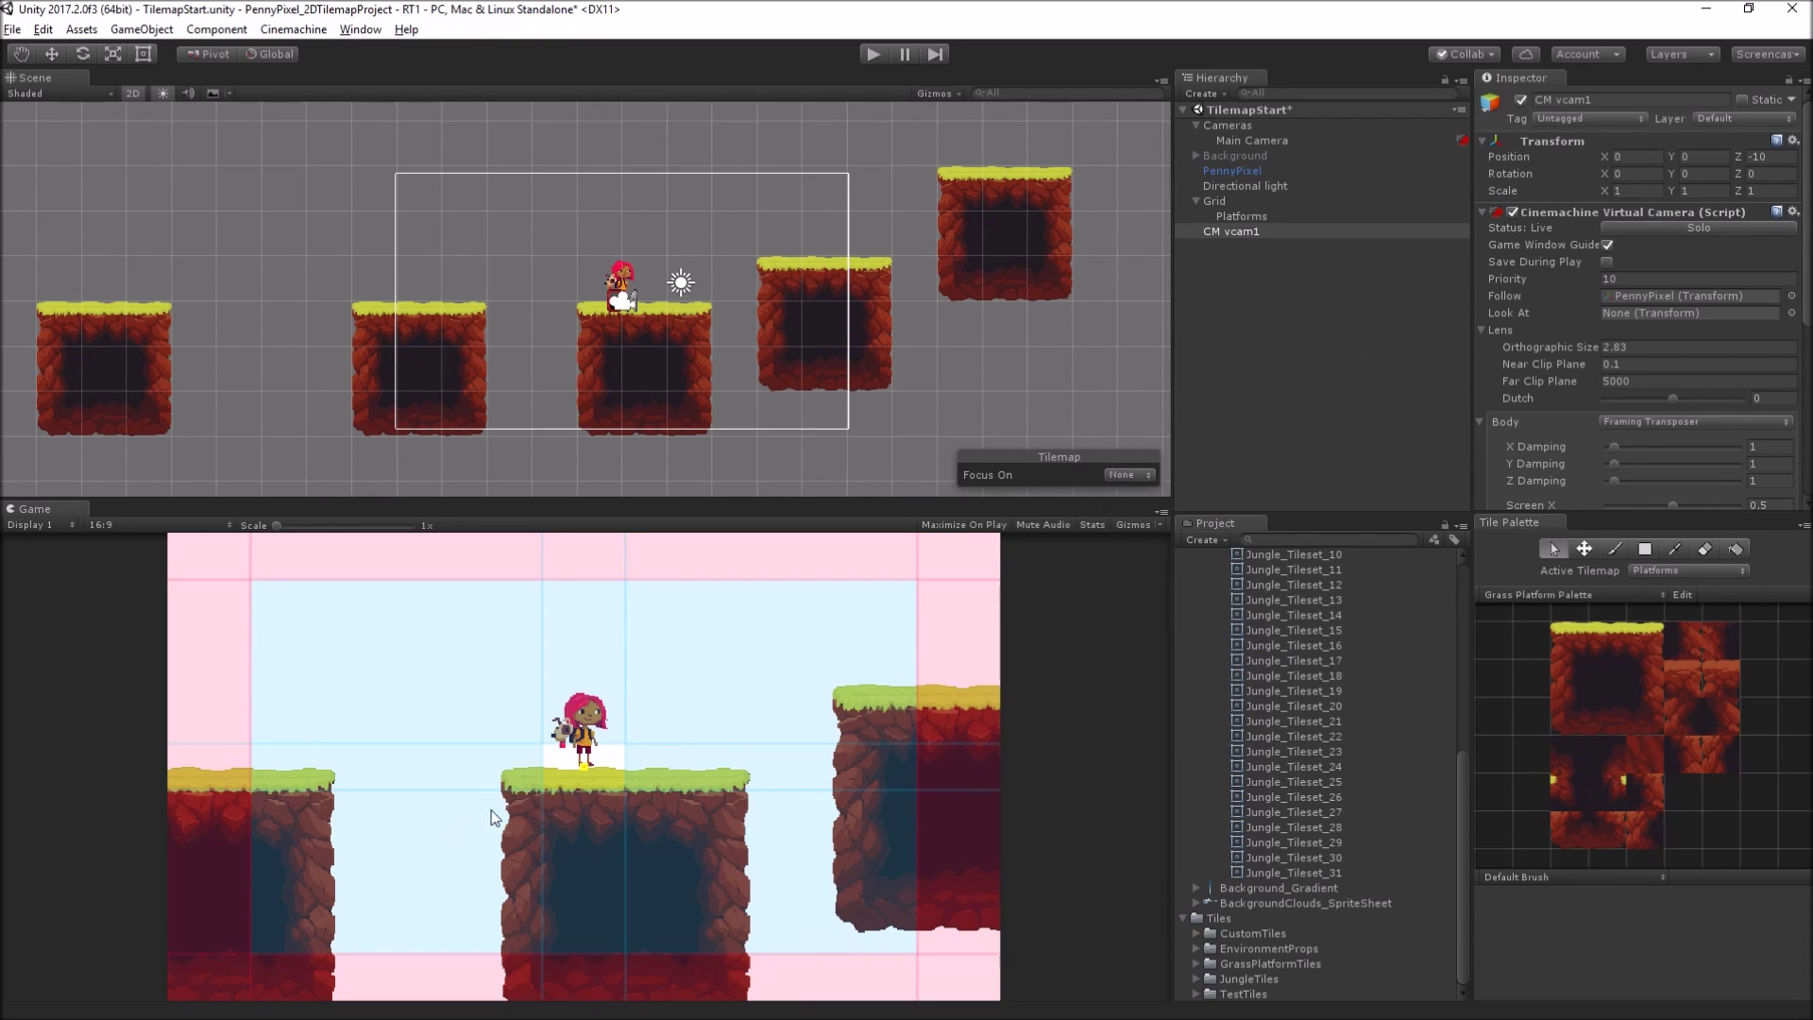
Step: Drag the Game view dead-zone guide outward to enlarge CM vcam1's dead zone, then enter Play mode
left_click_drag(622, 741, 647, 667)
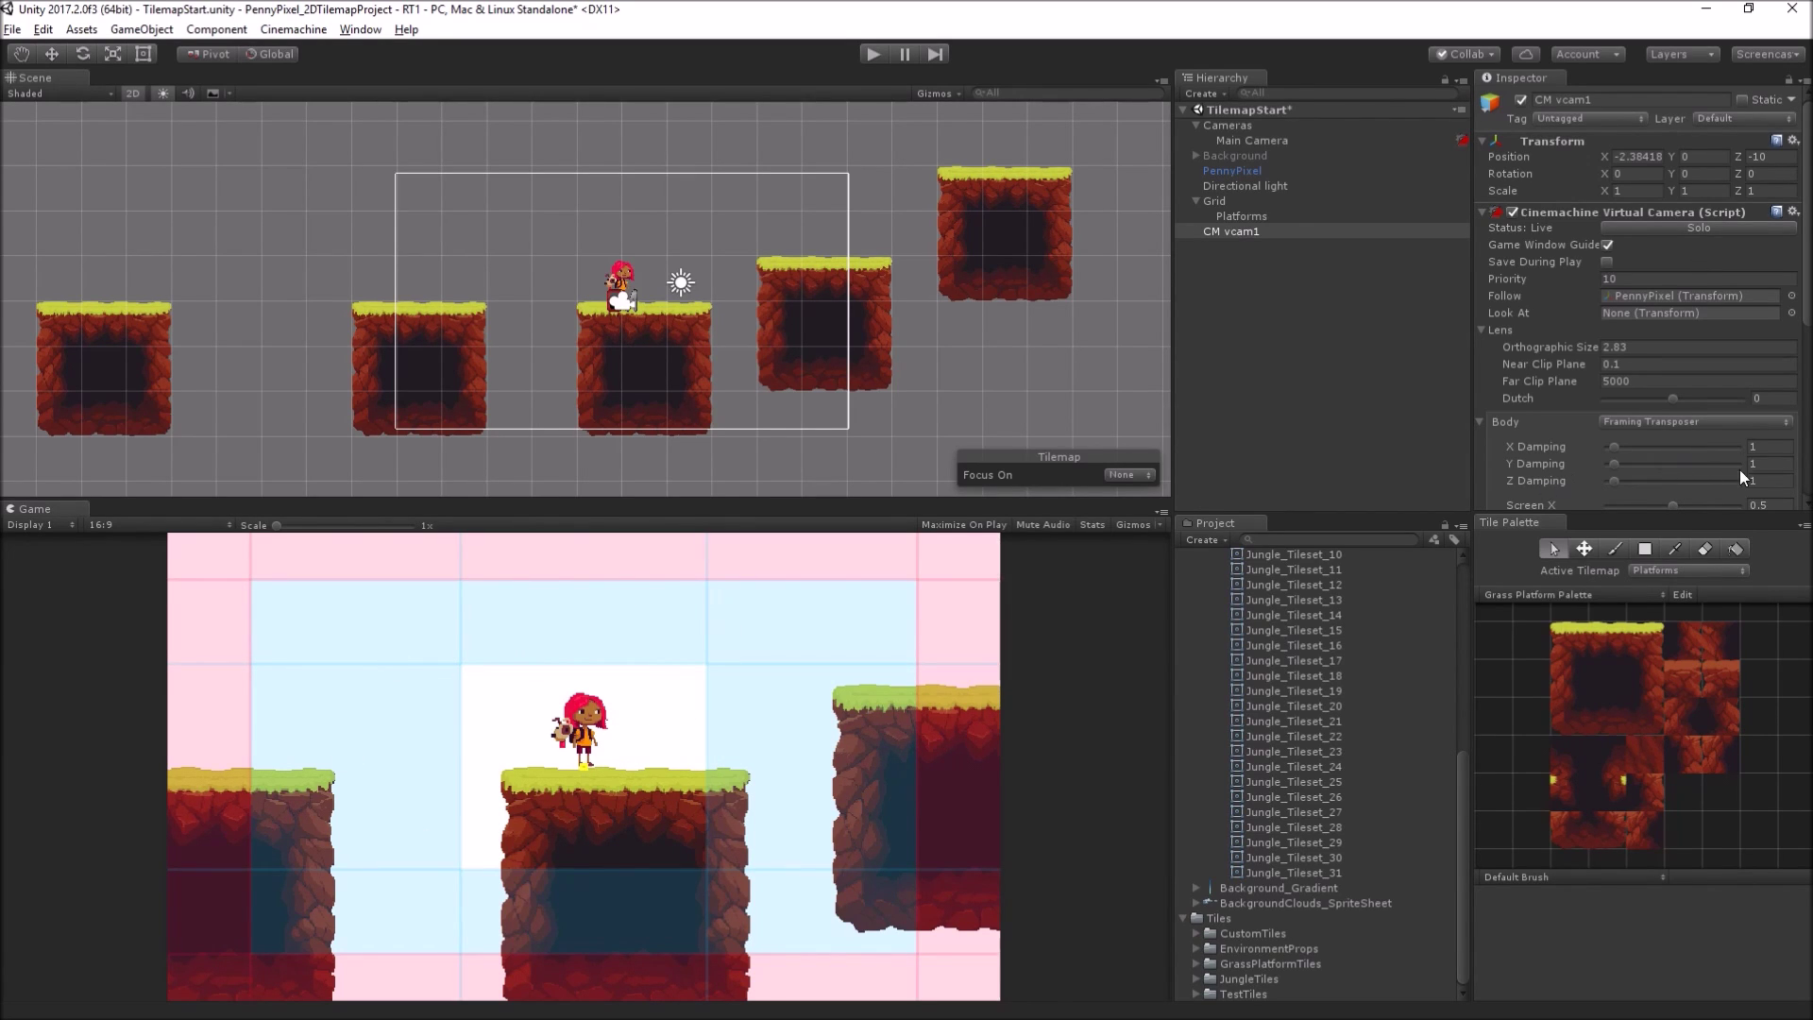
scroll(1690, 468, "down", 1)
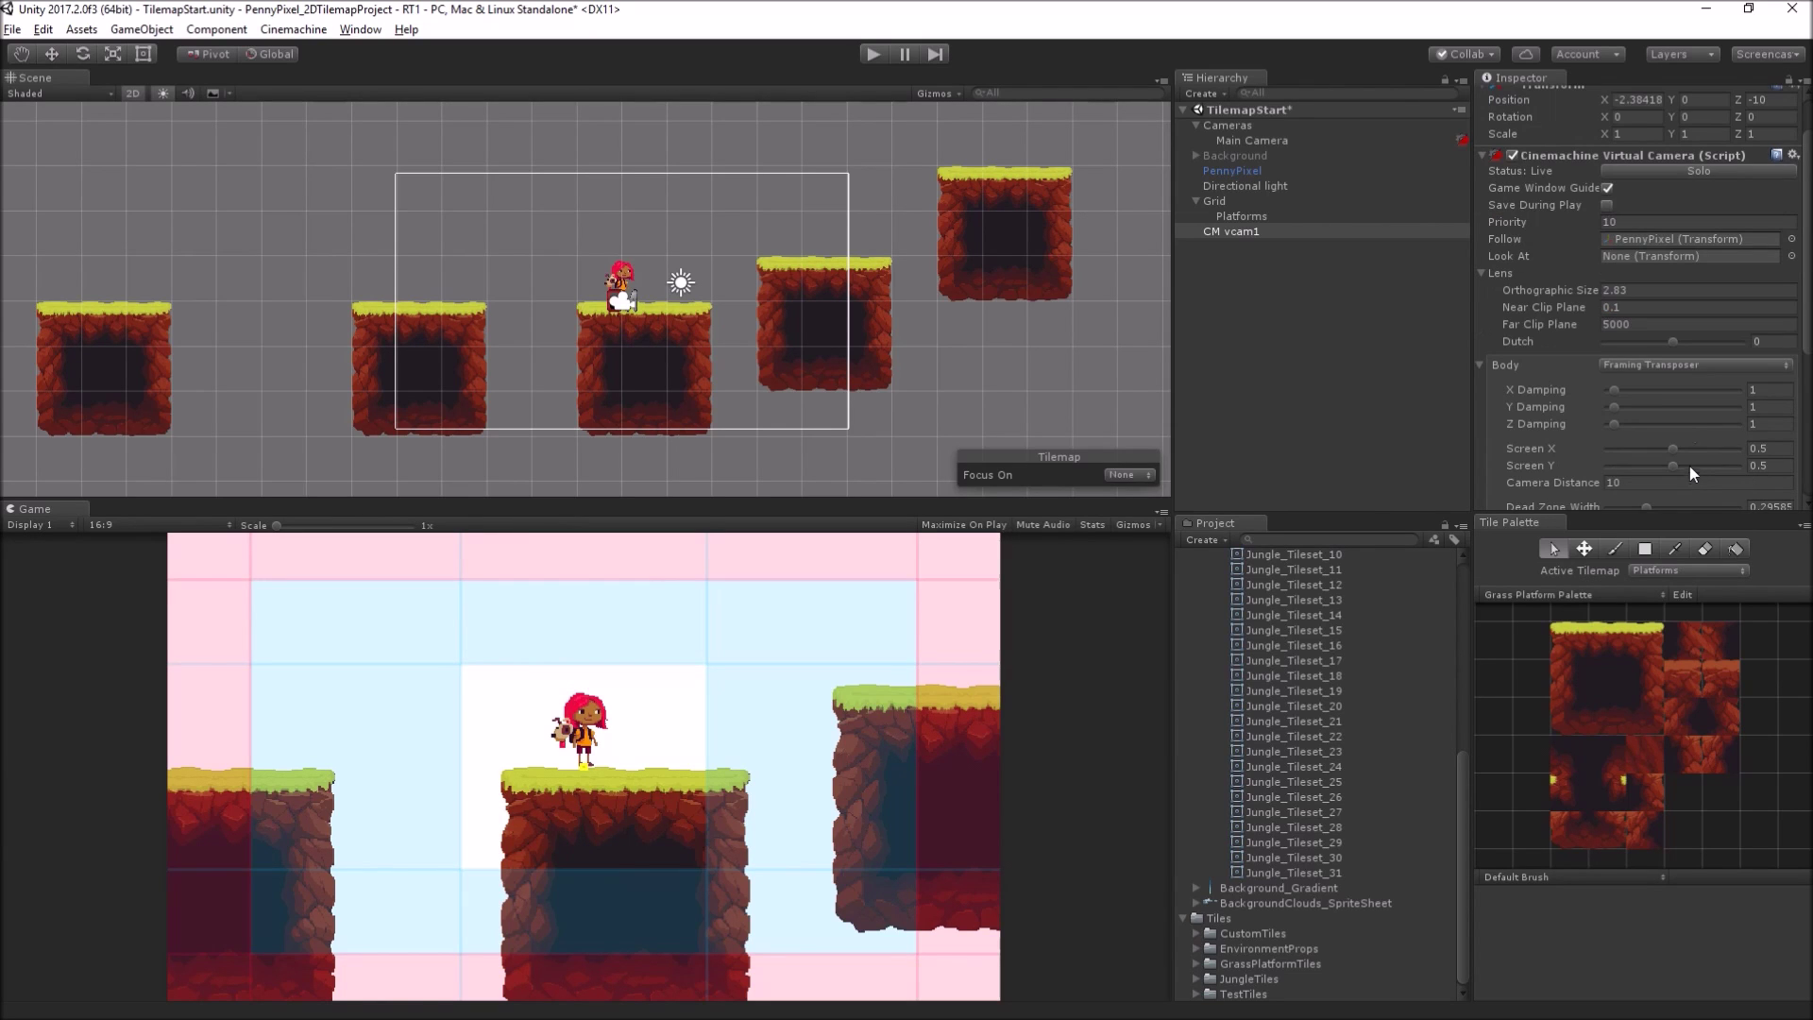
left_click(876, 56)
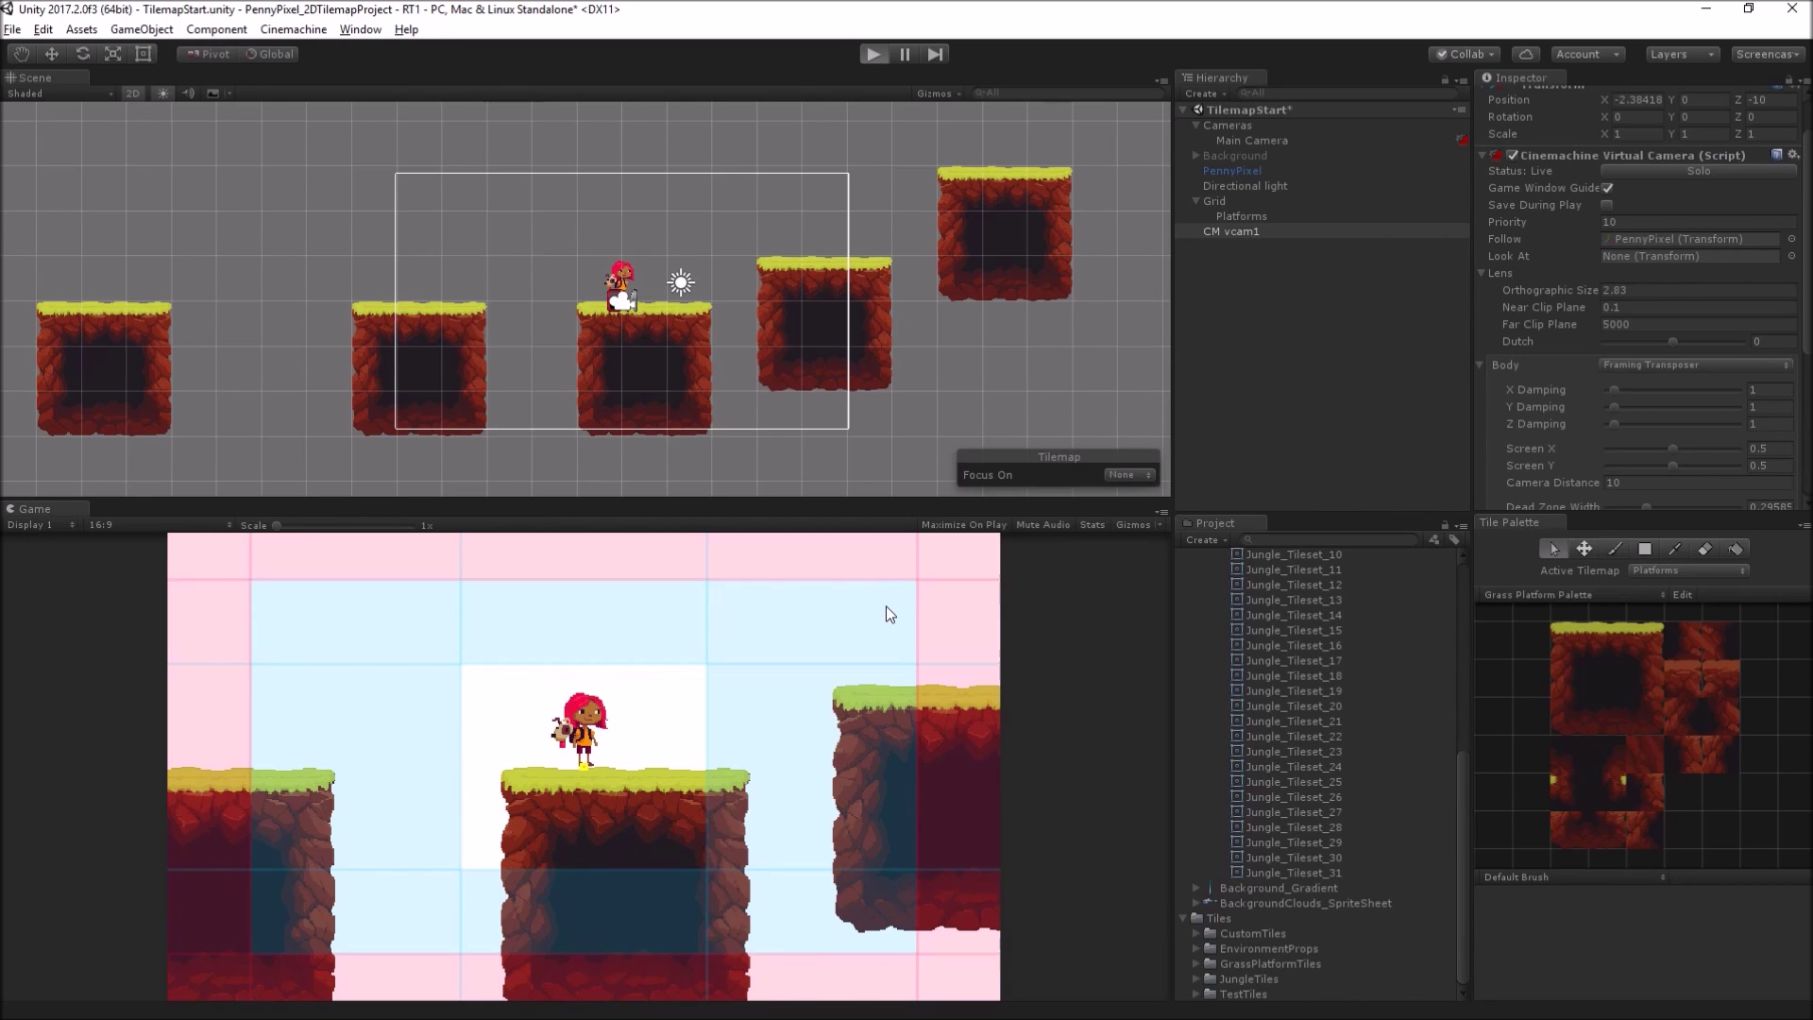
Step: Run and jump PennyPixel between the platforms to test how the camera follows
key("Right")
key("space")
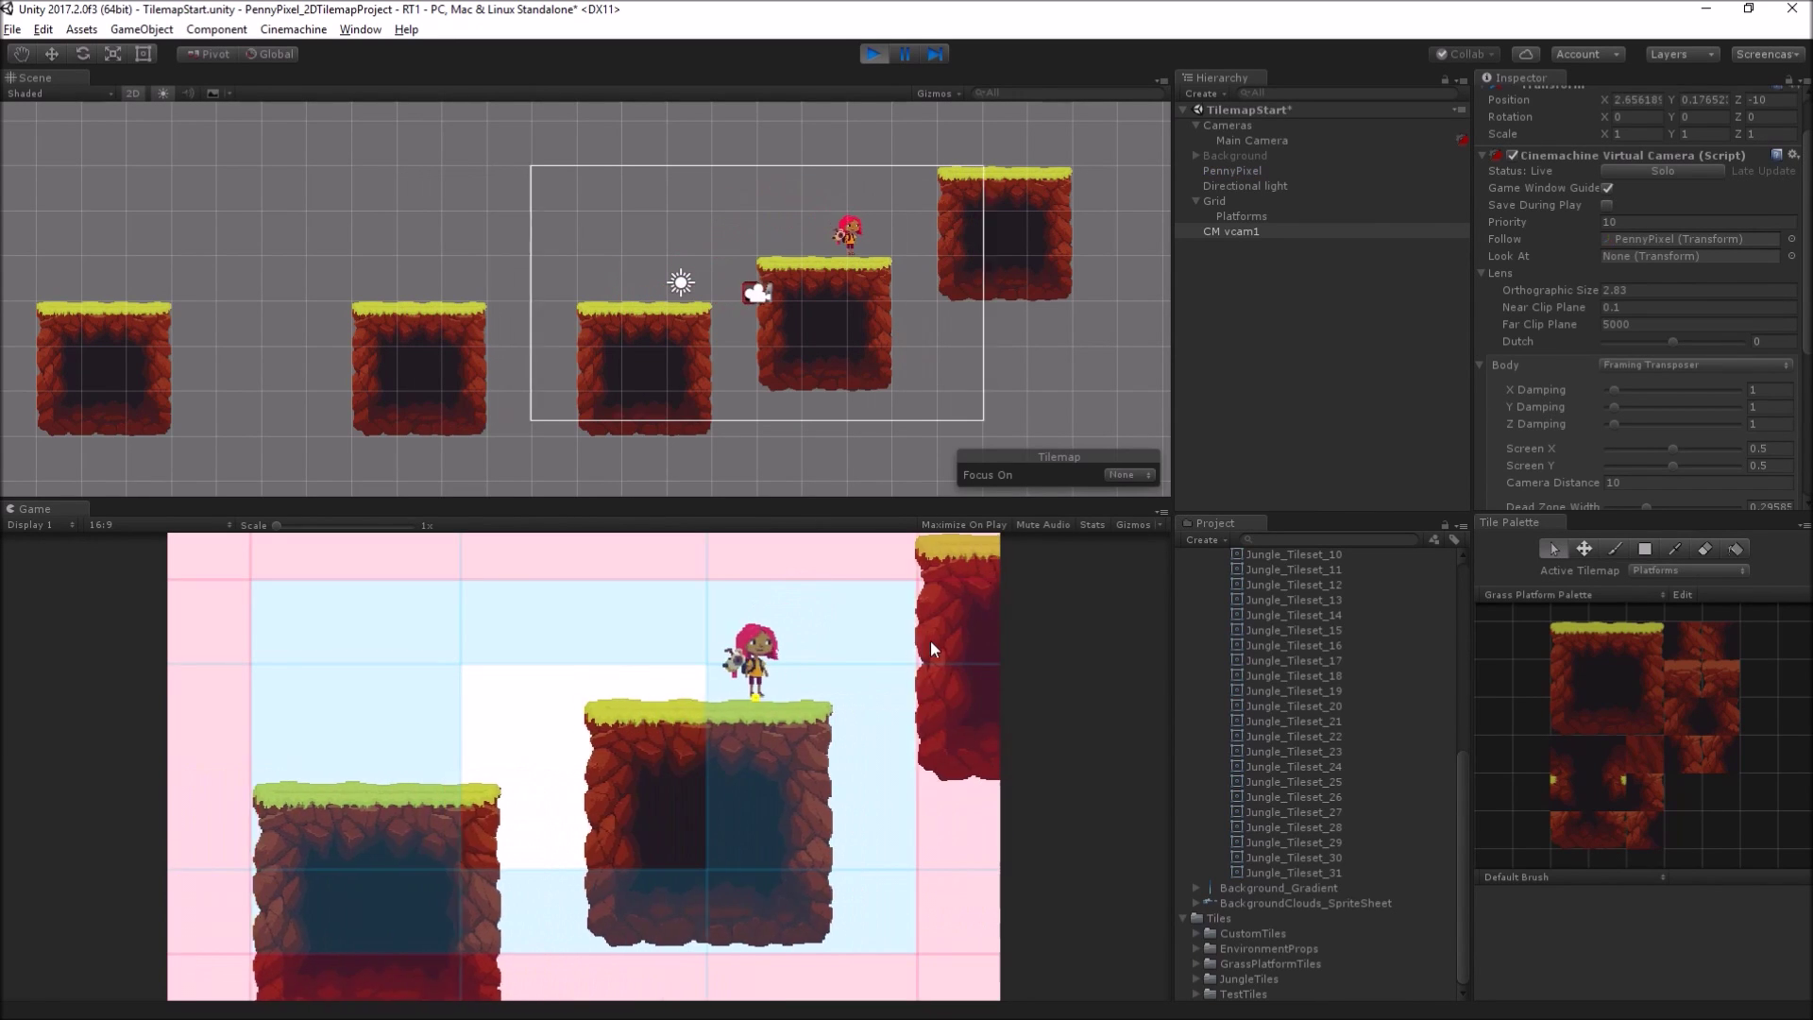
key("Left")
key("space")
key("Right")
key("space")
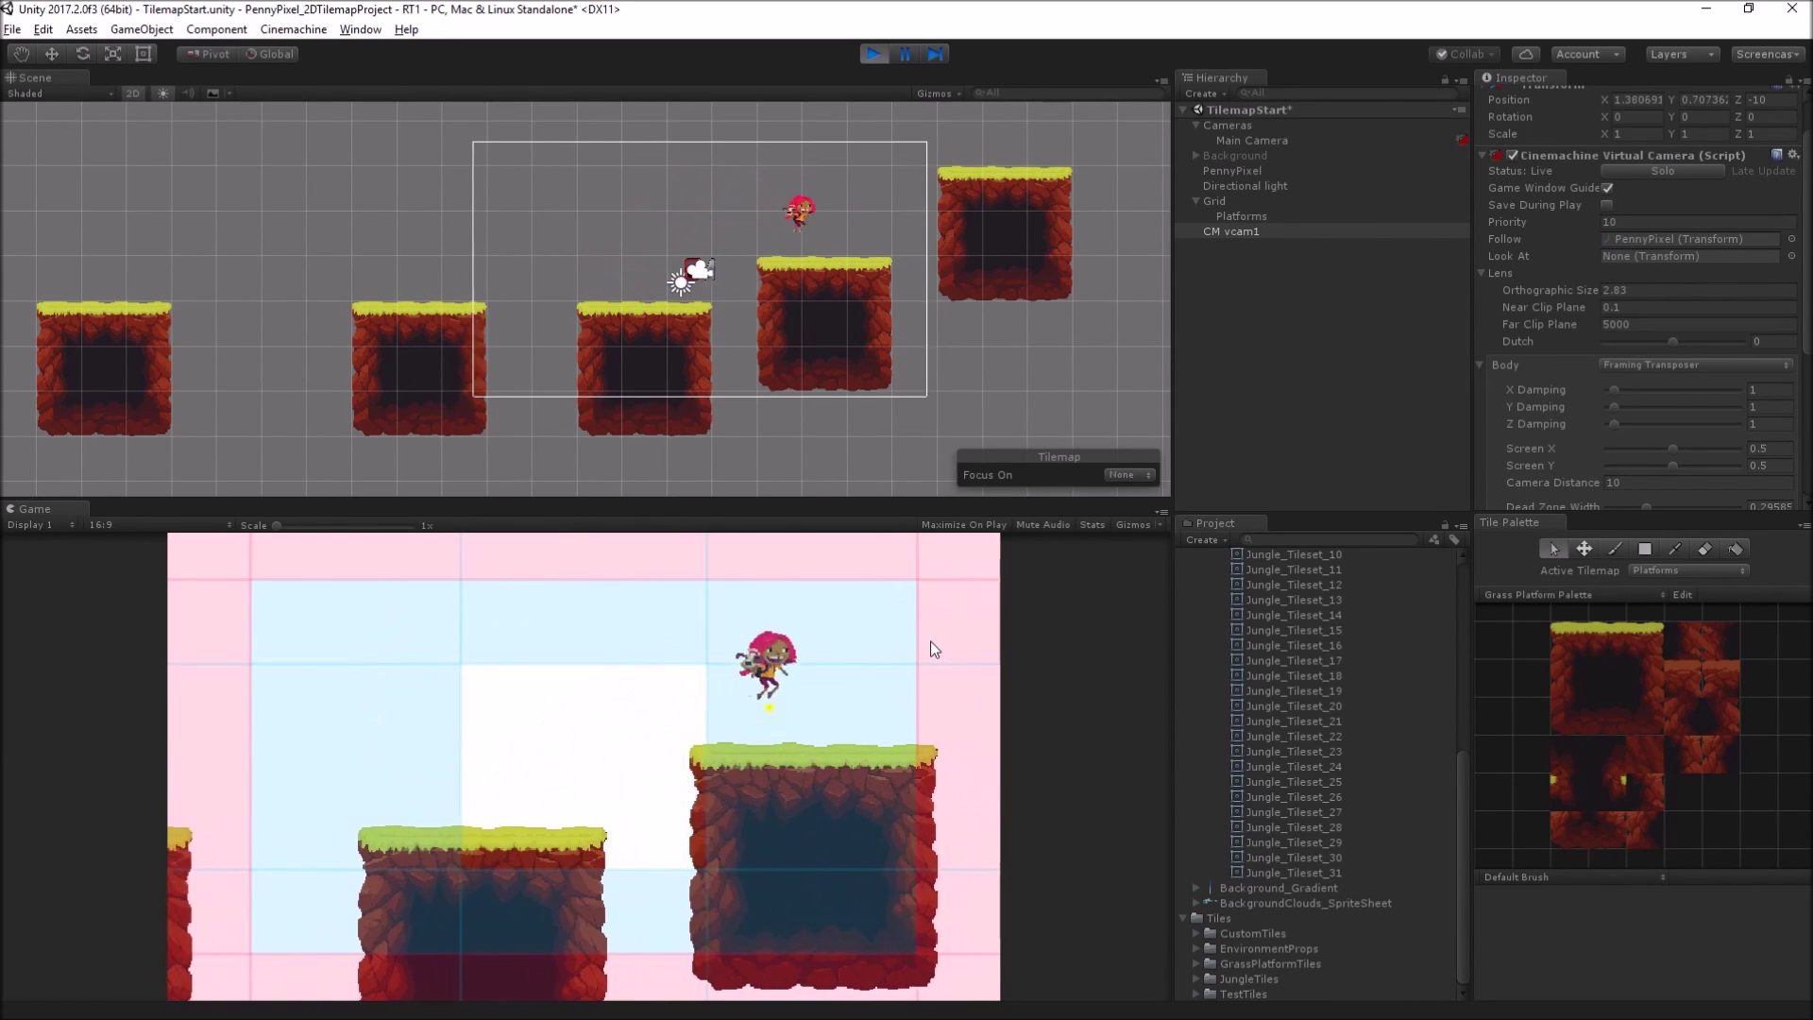
key("Left")
key("space")
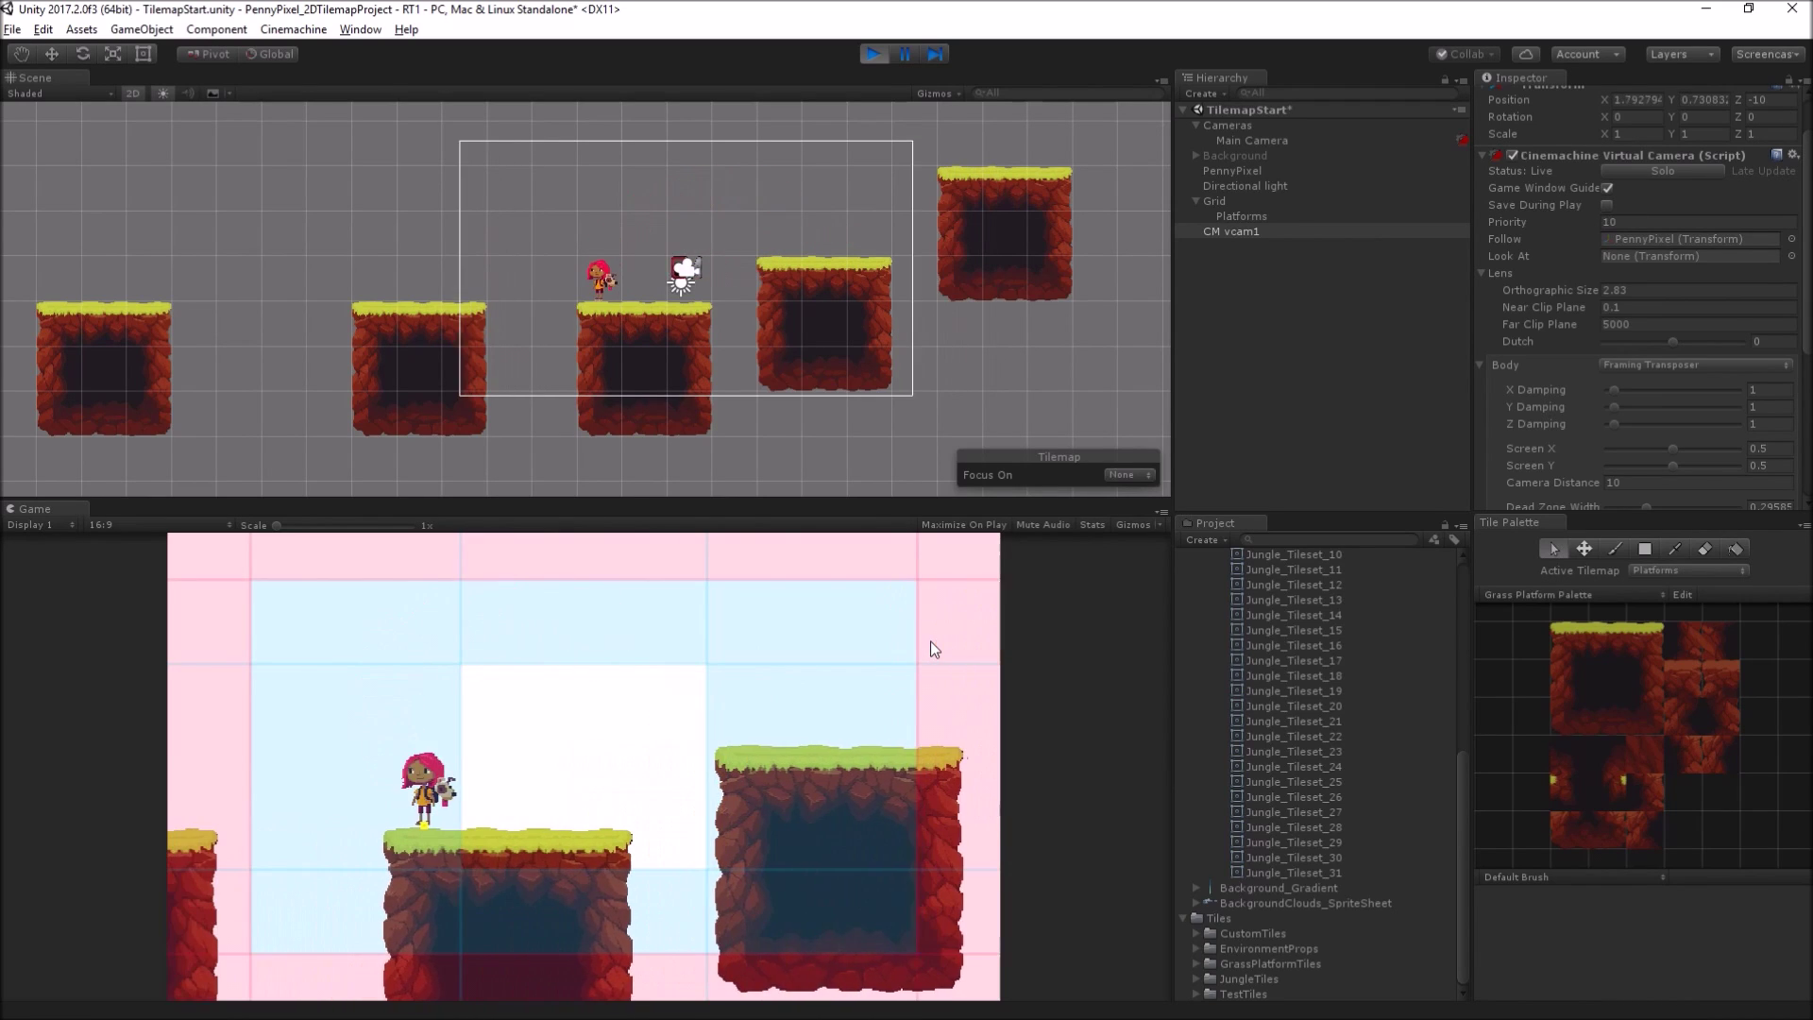
key("Right")
key("Left")
key("Right")
key("space")
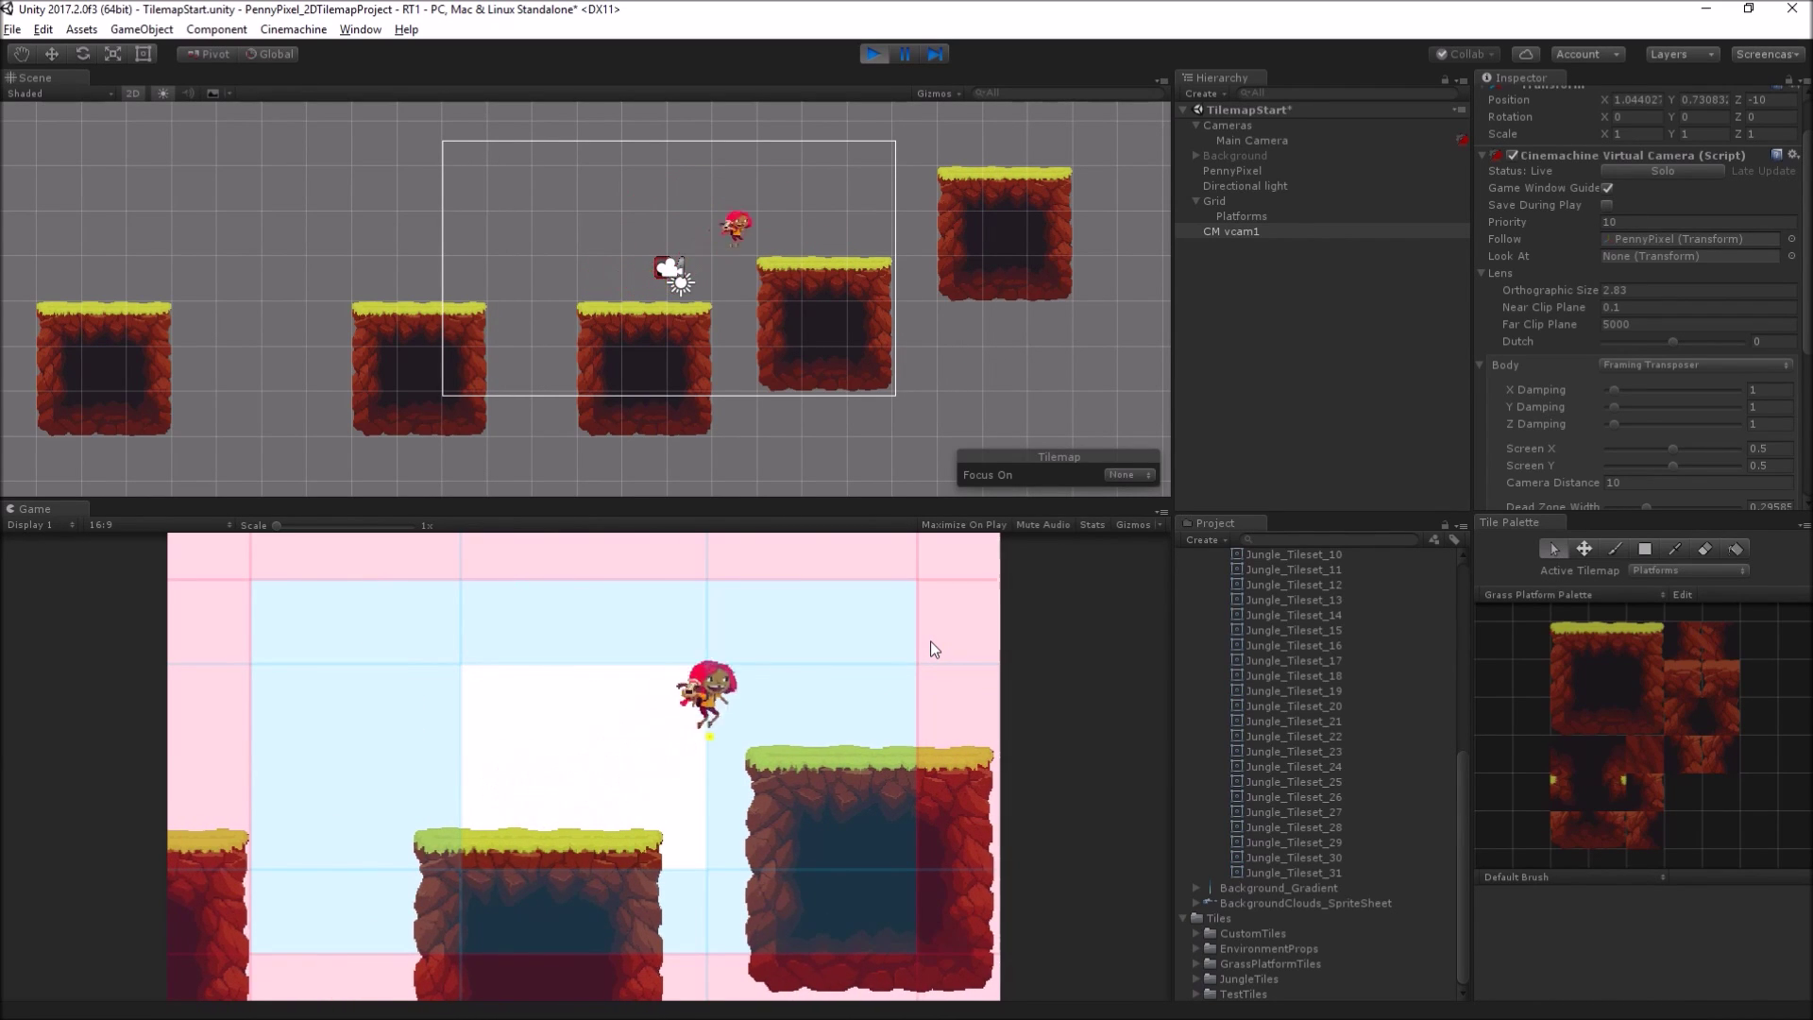
key("Left")
key("space")
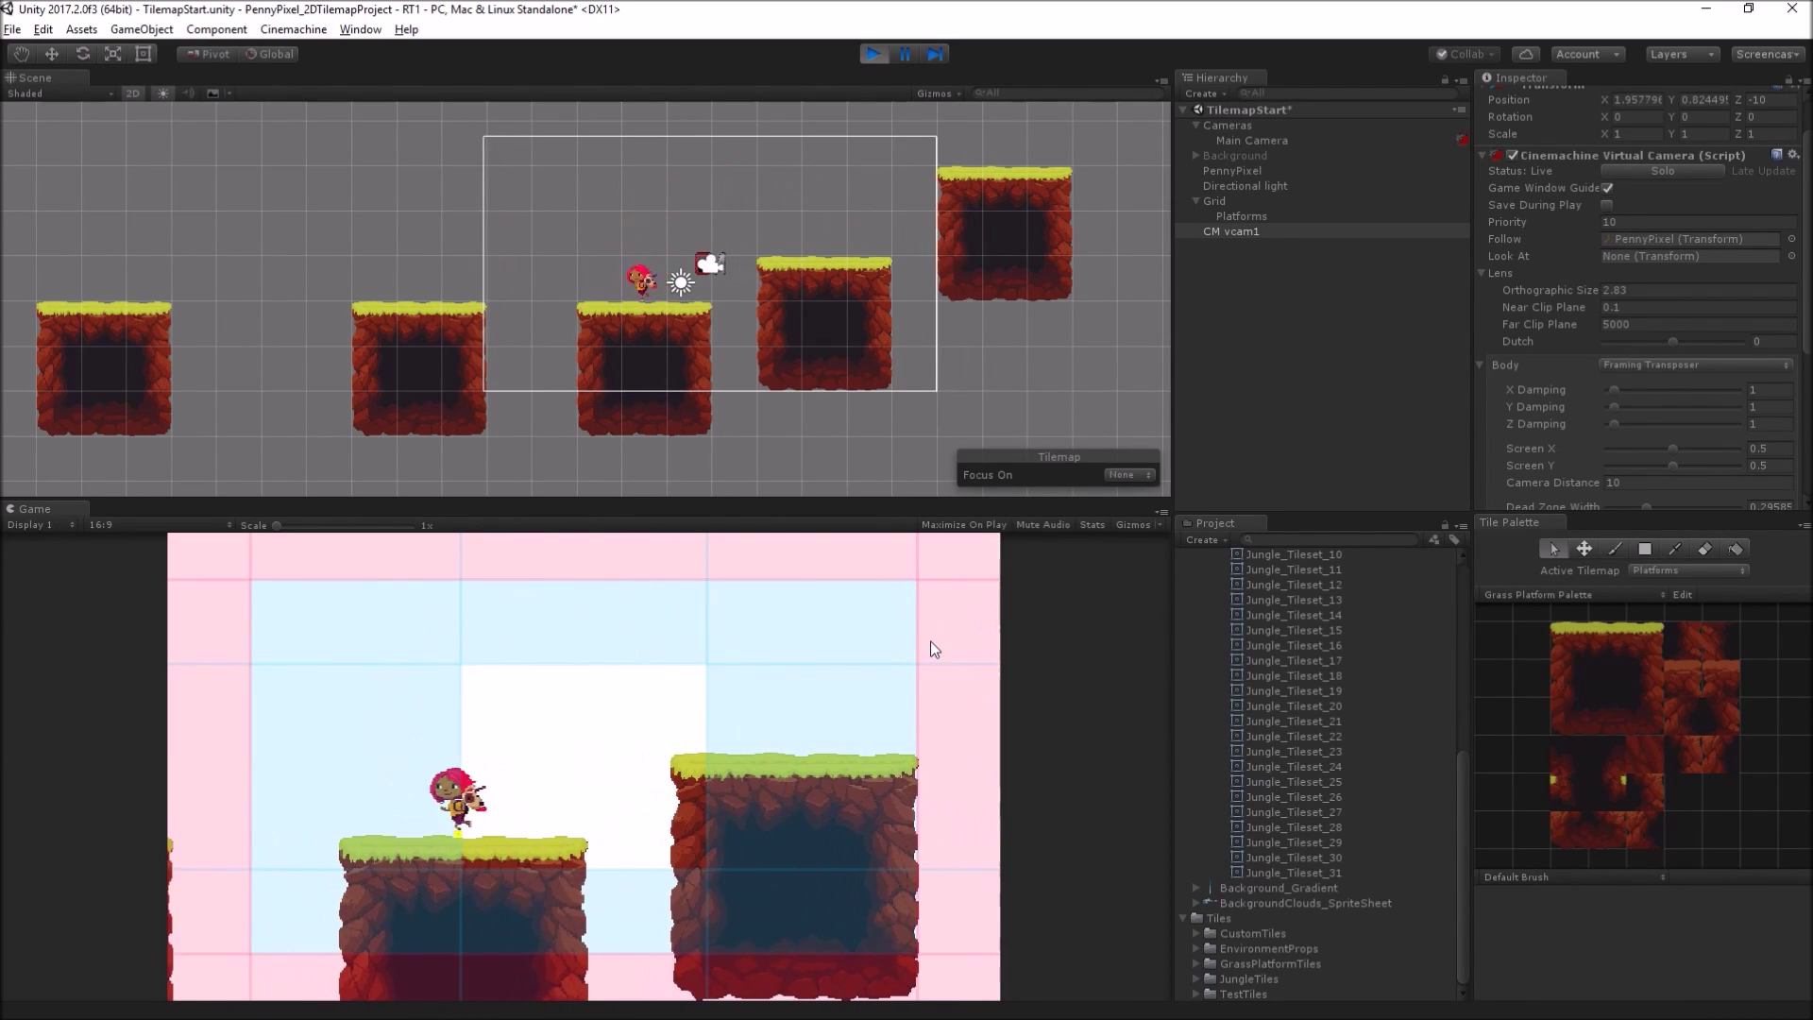
key("Right")
key("Left")
key("Right")
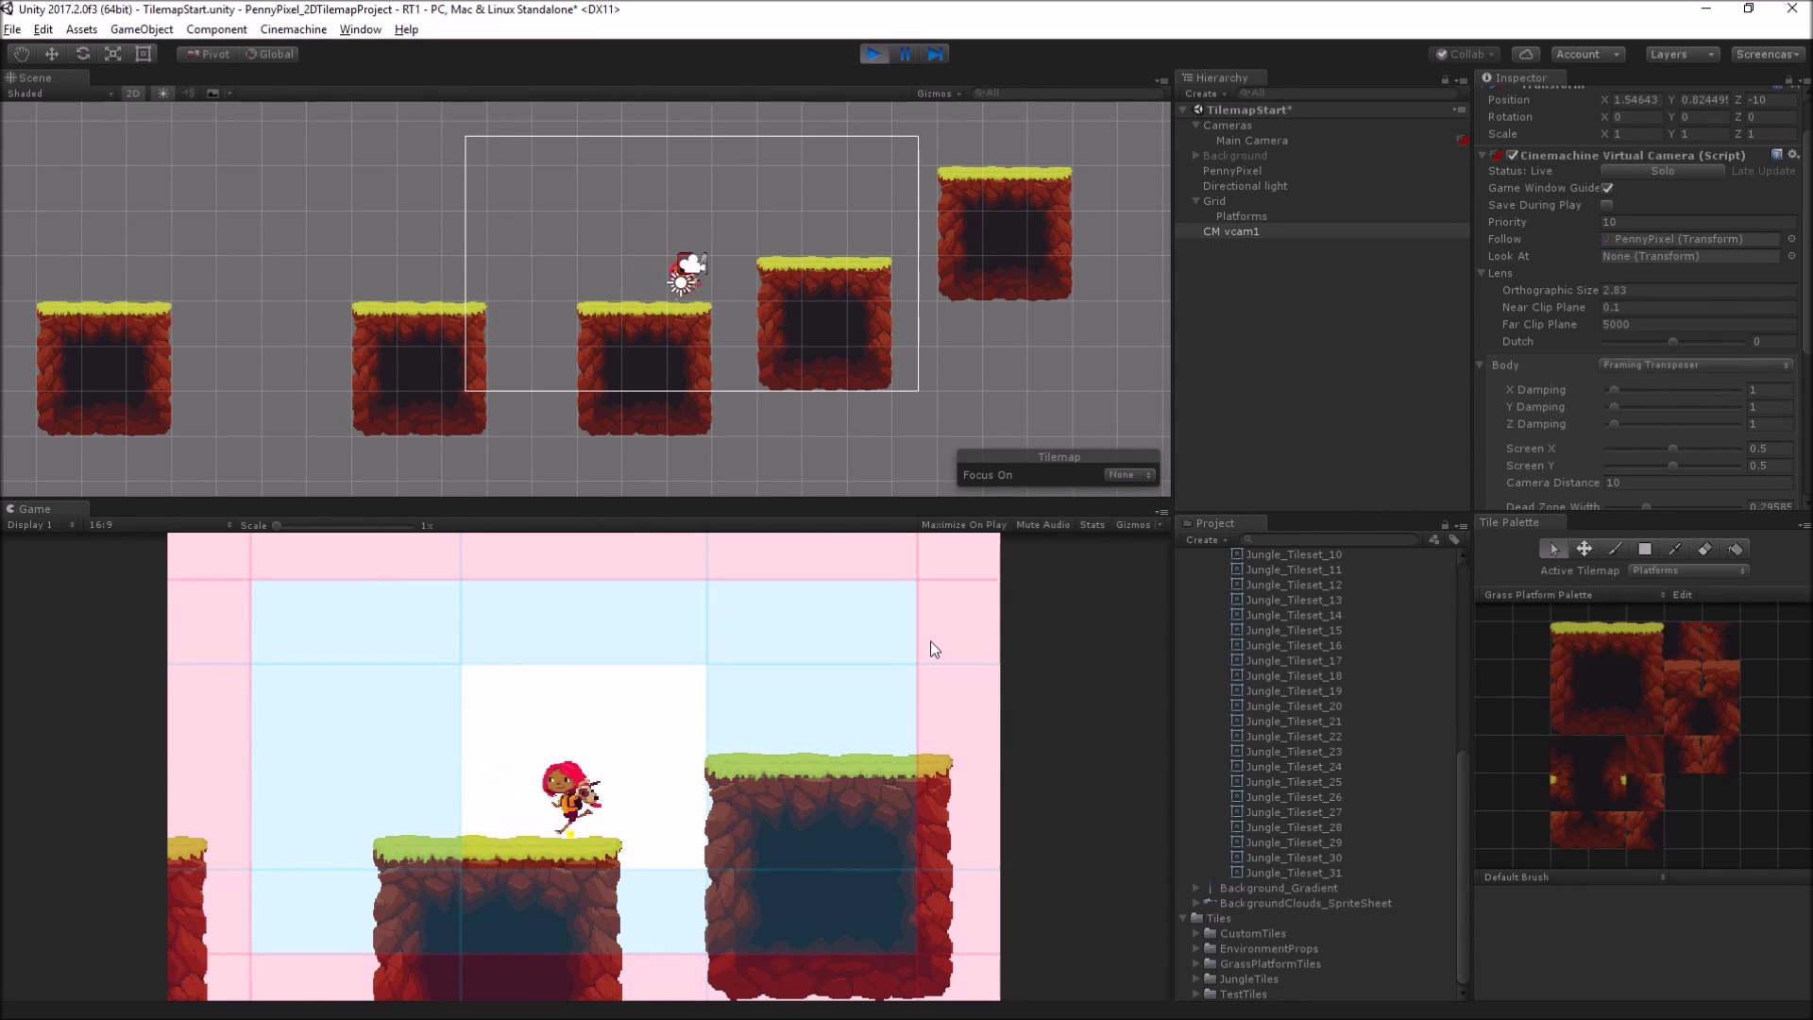
key("Left")
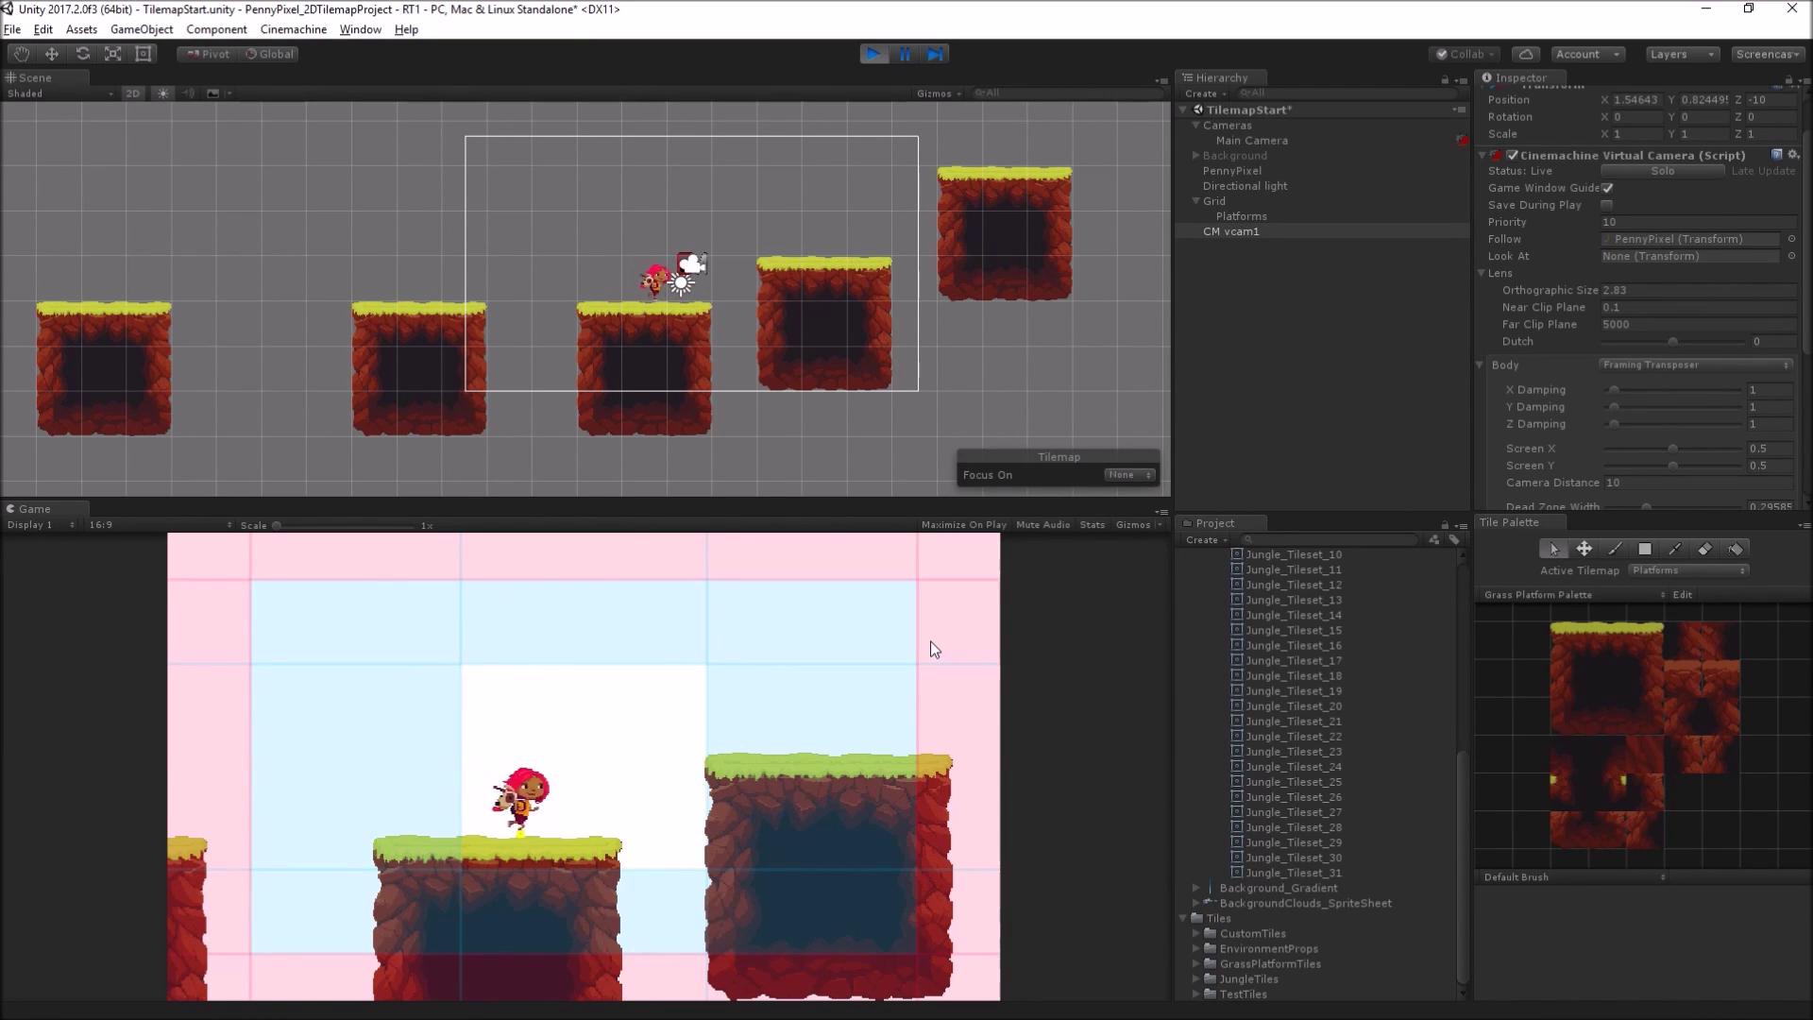
key("Right")
key("space")
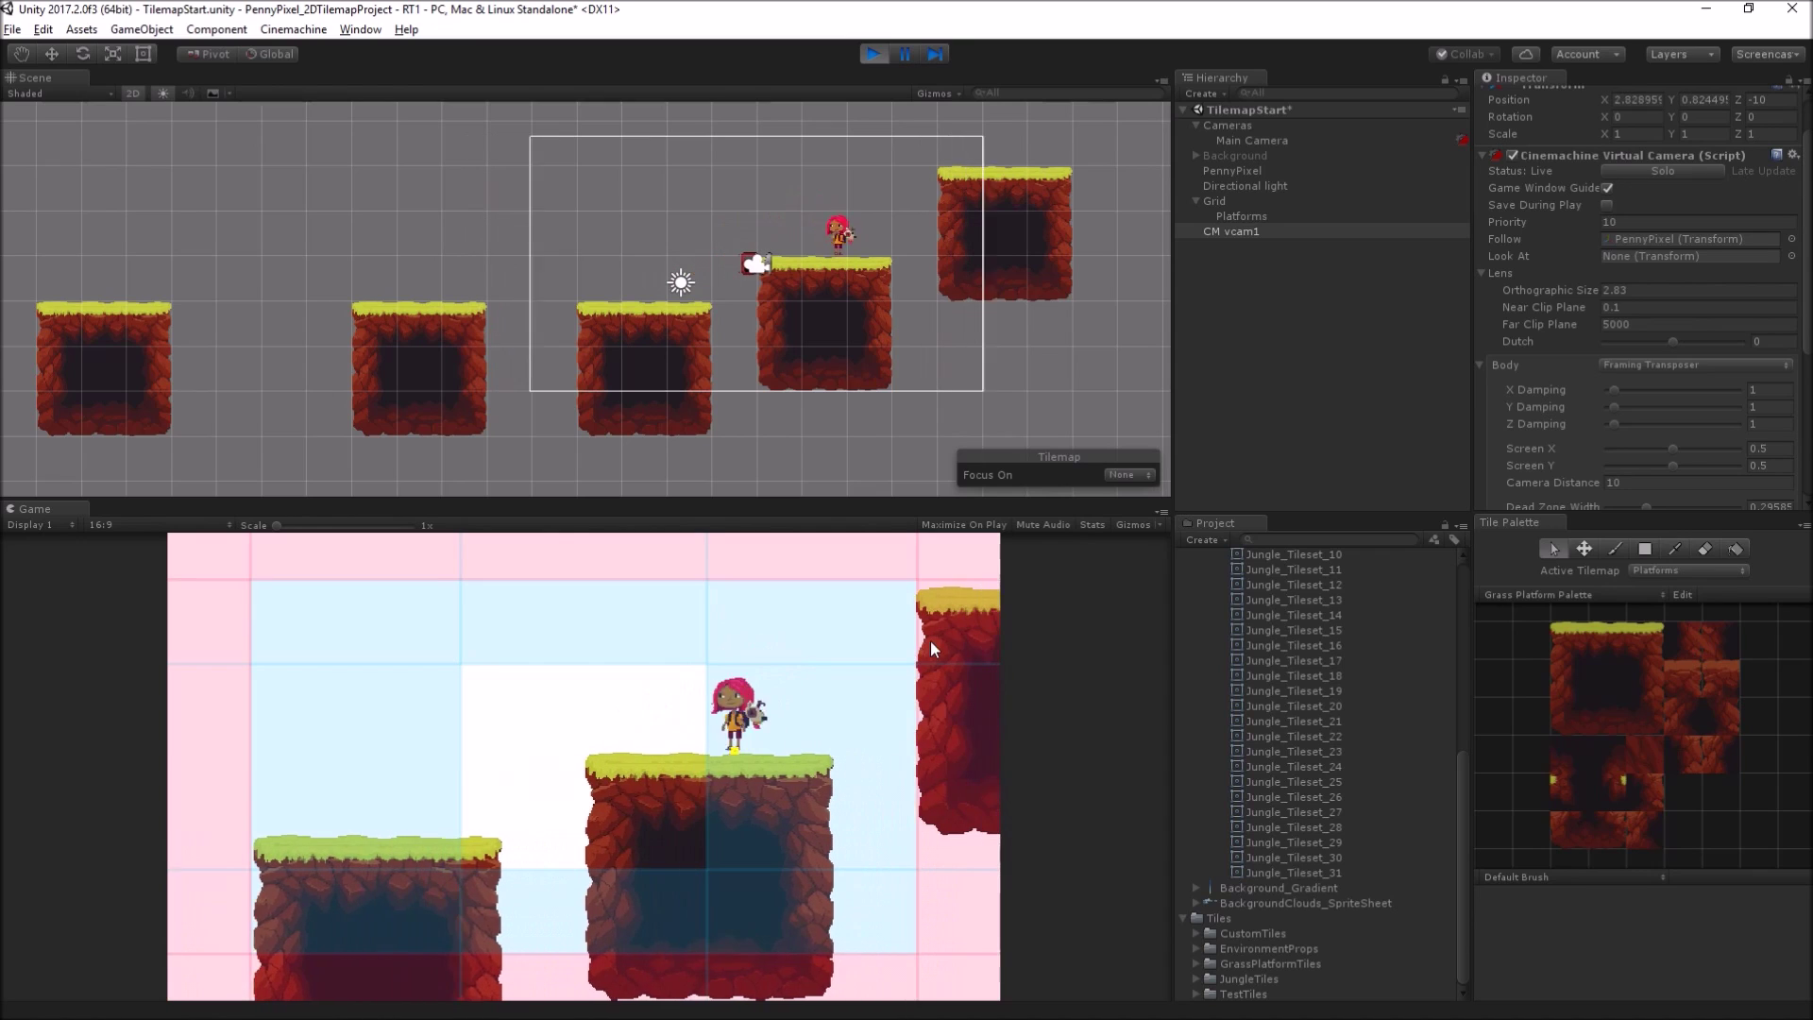
key("Left")
key("Right")
key("Left")
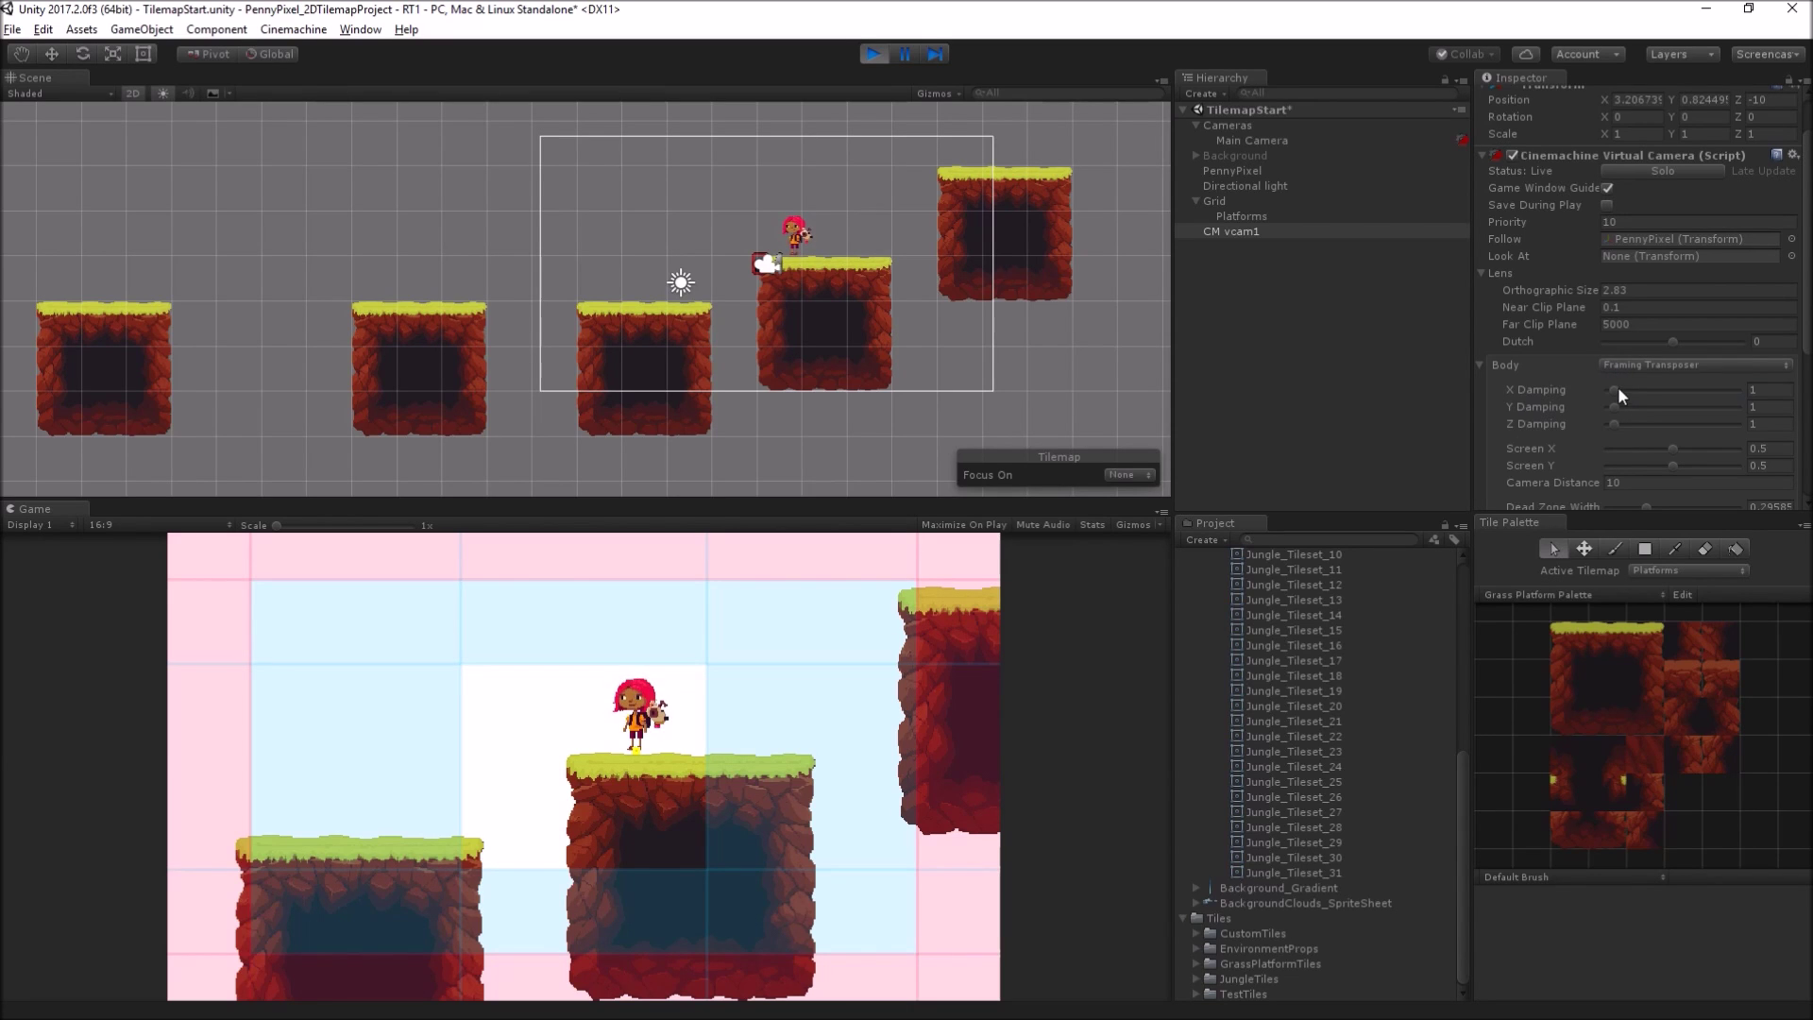
Step: Set CM vcam1's X Damping to 0 and move PennyPixel left and right to retest tracking
left_click_drag(1618, 395, 1605, 395)
left_click(835, 697)
key("Left")
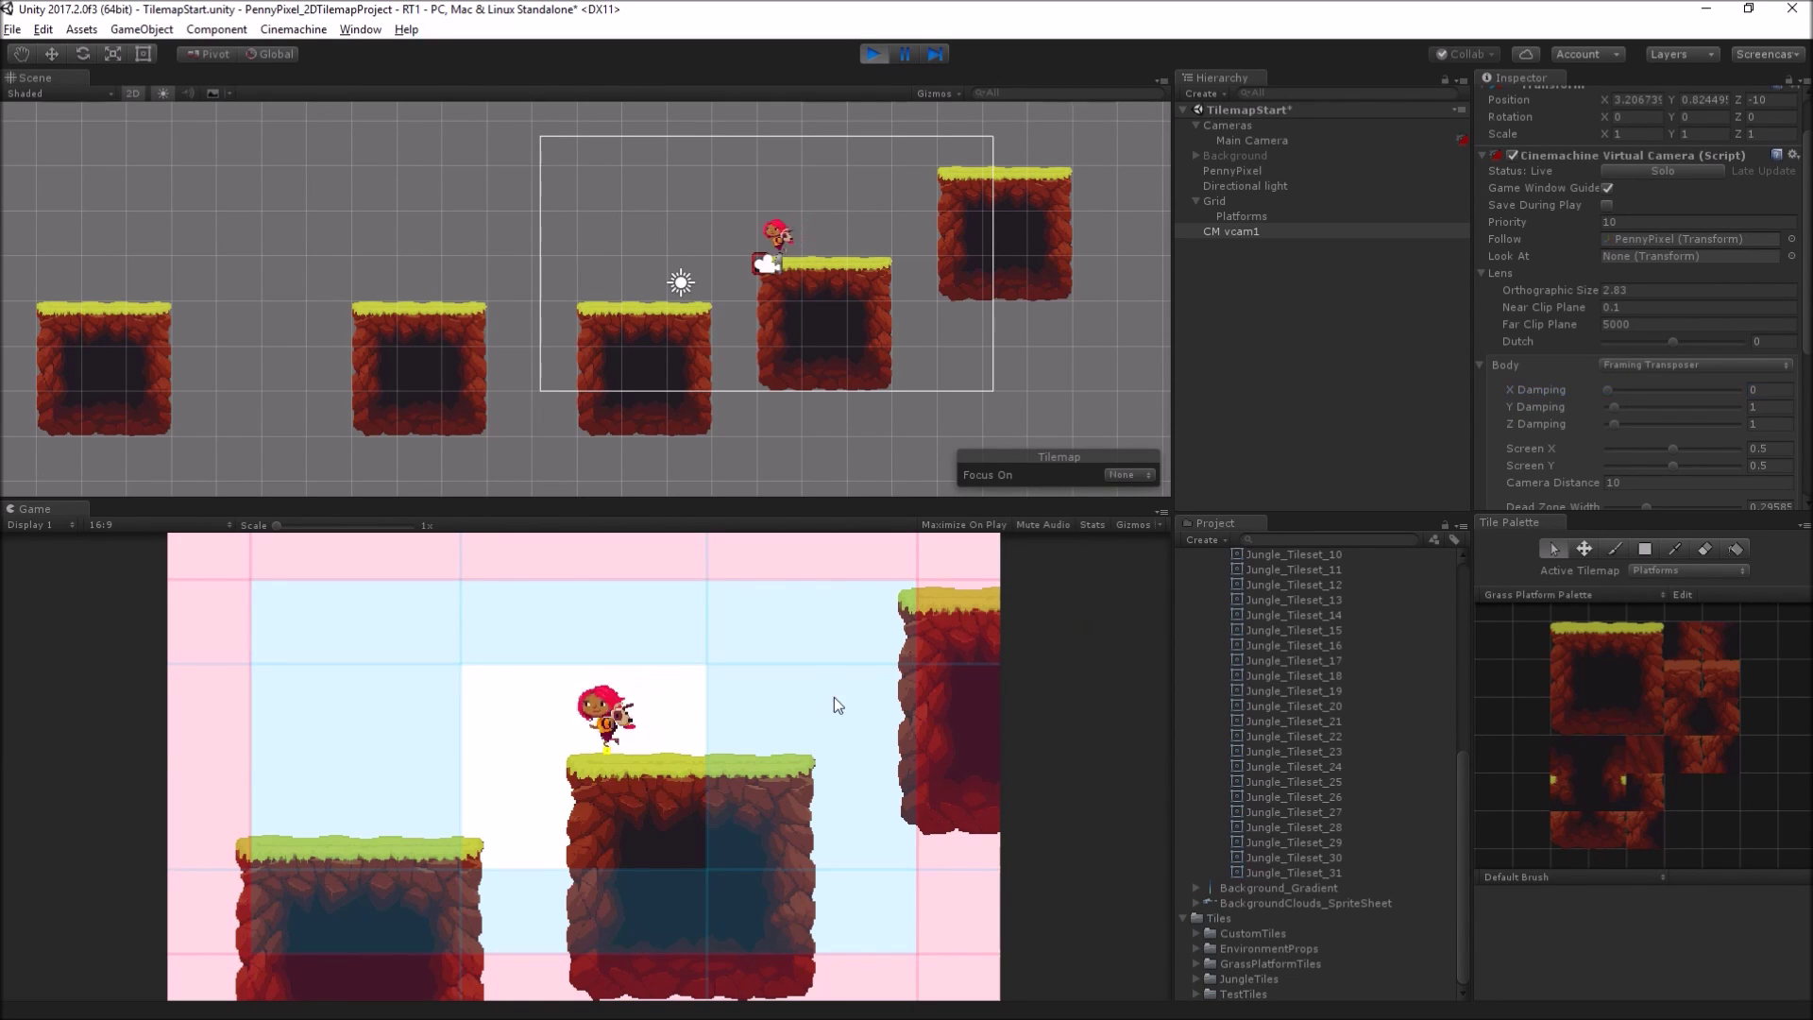
key("space")
key("Right")
key("space")
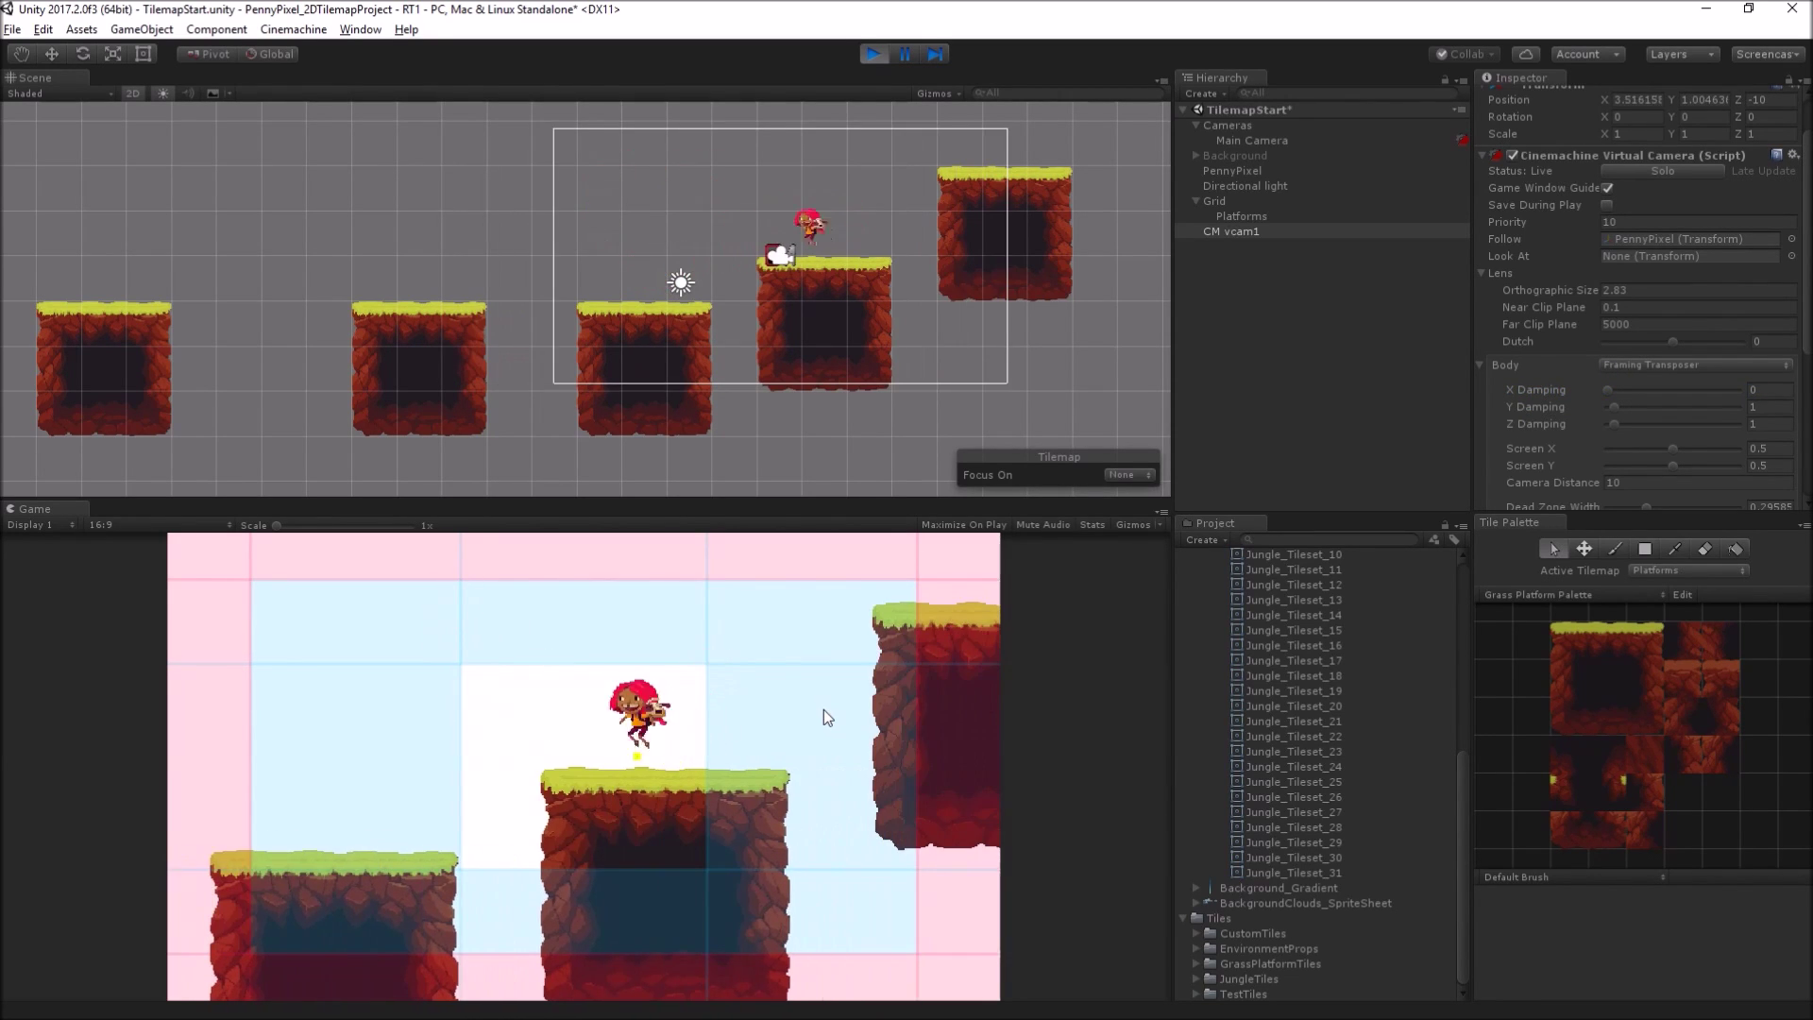
key("Left")
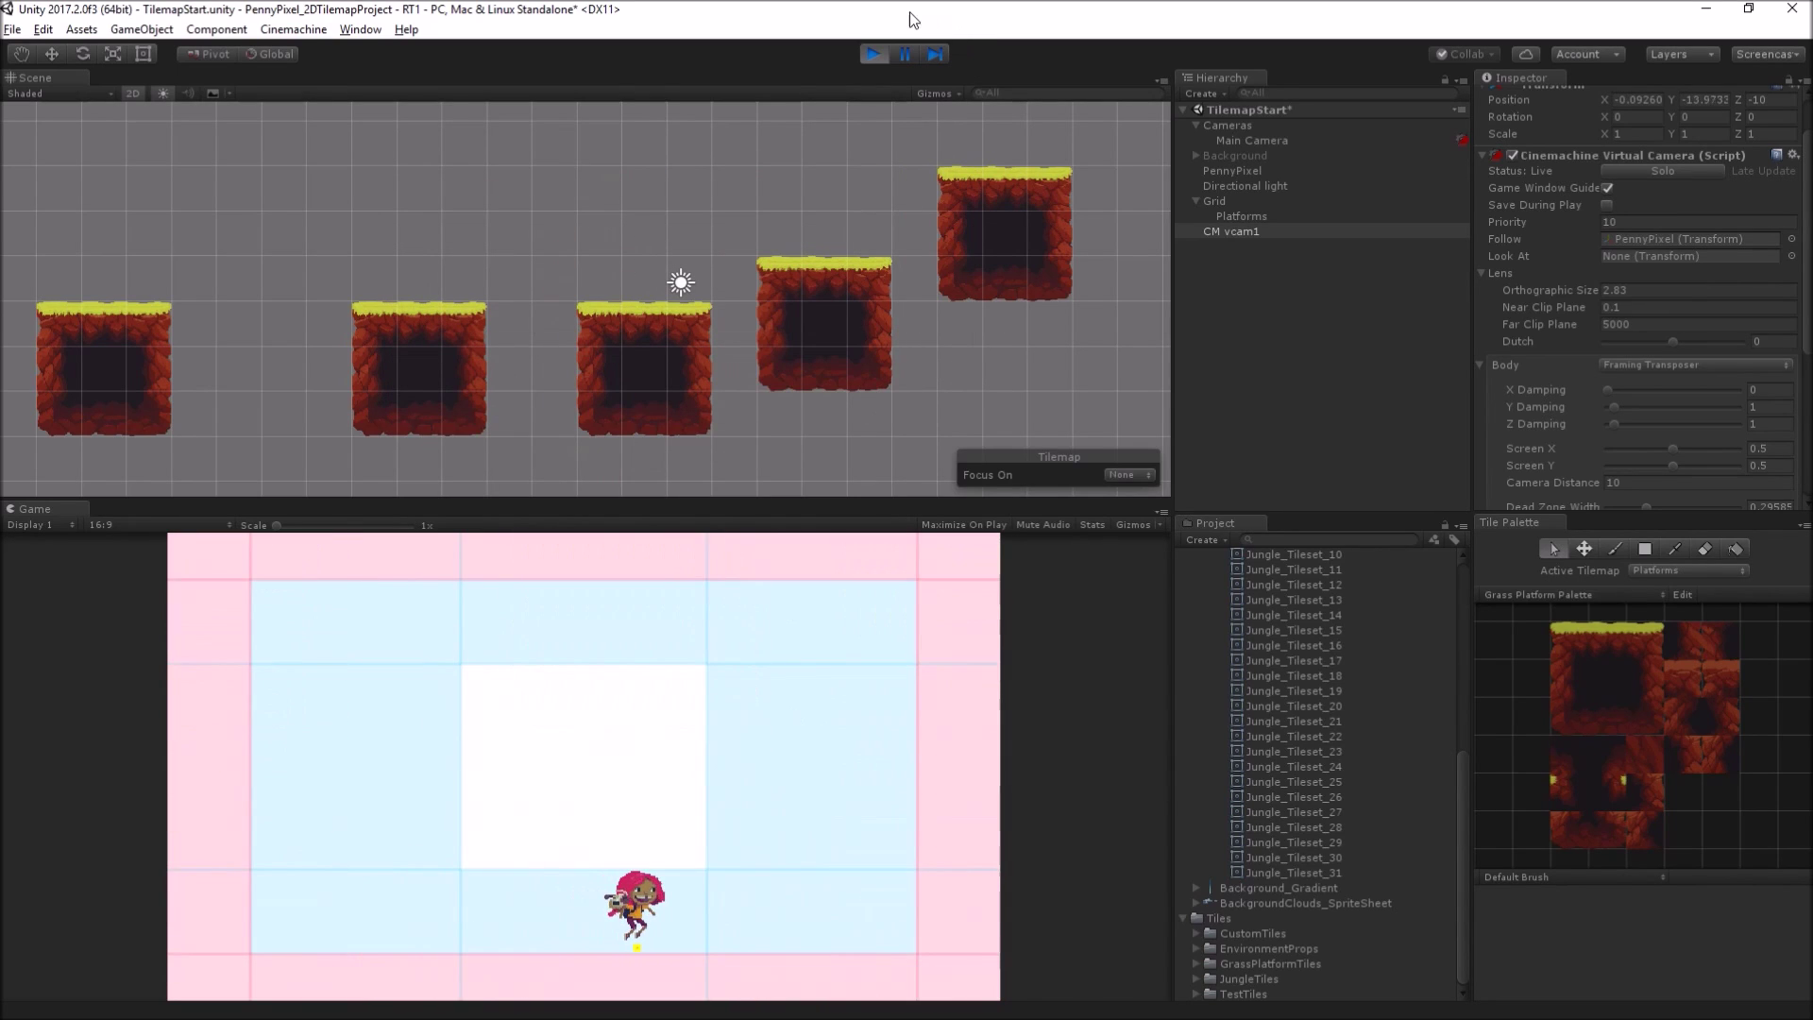
Step: Exit Play mode and reactivate the Background object to restore the sky and clouds
left_click(873, 54)
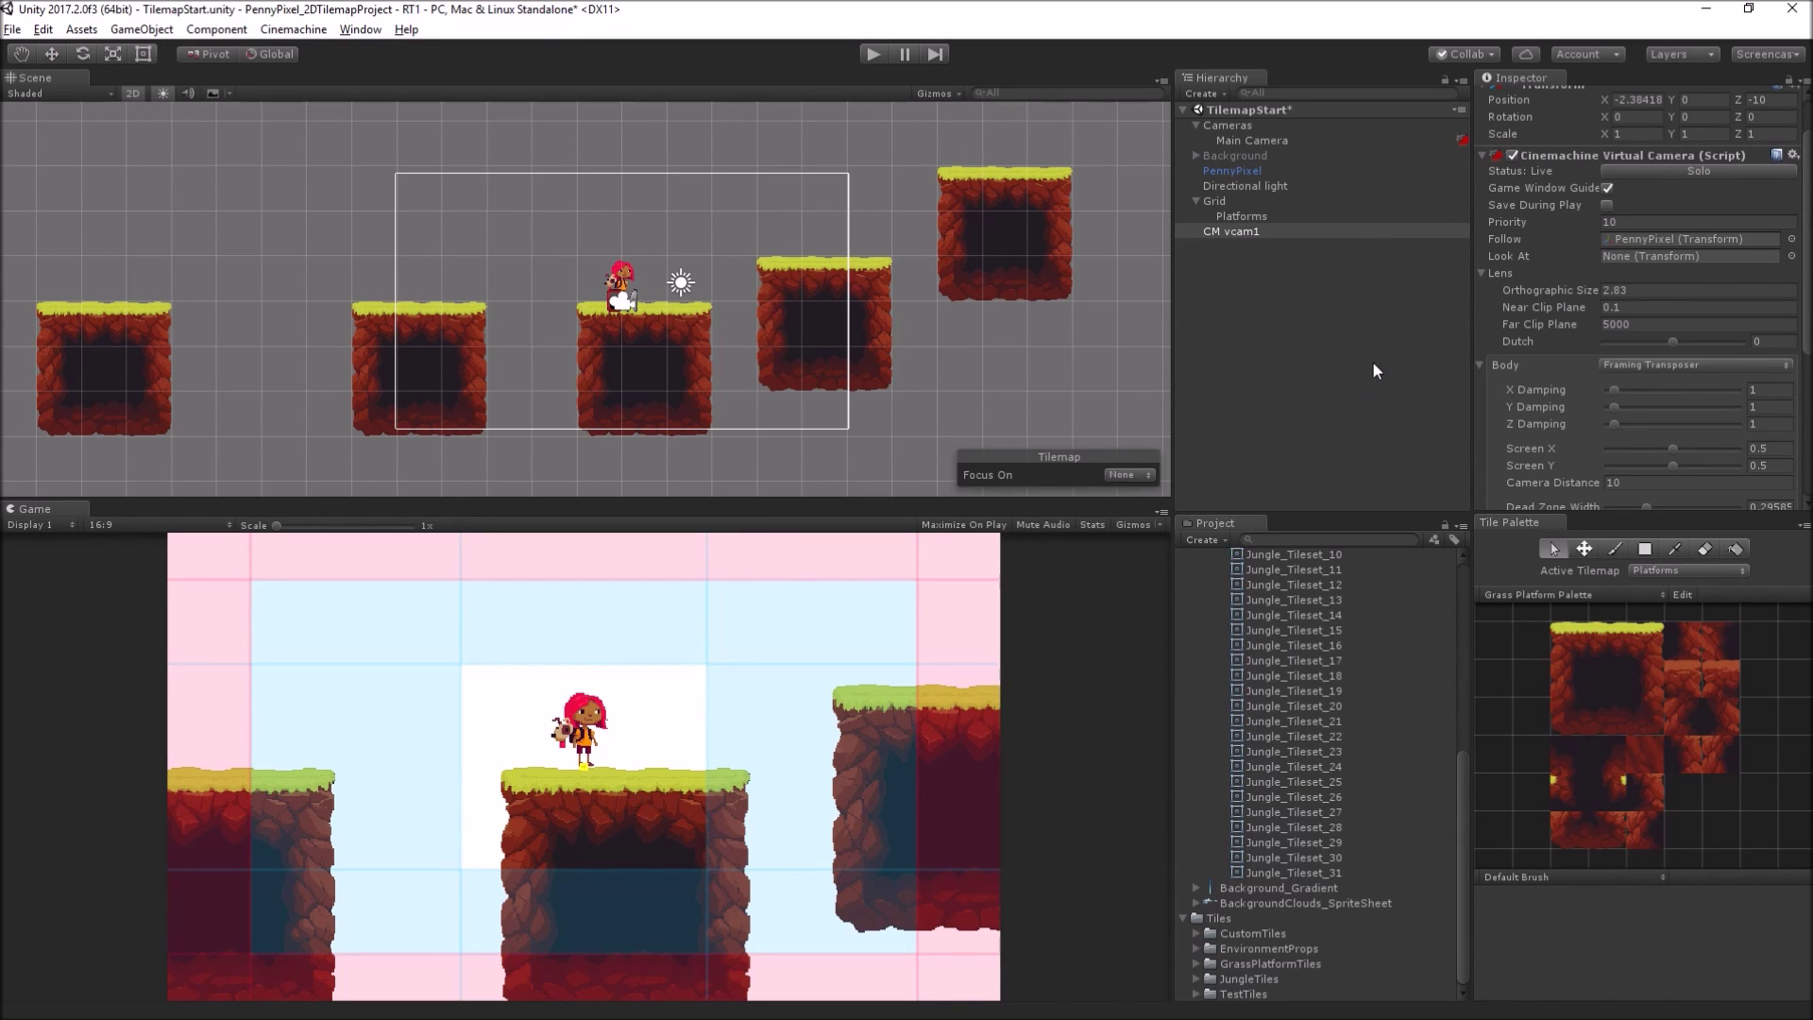
left_click(1319, 154)
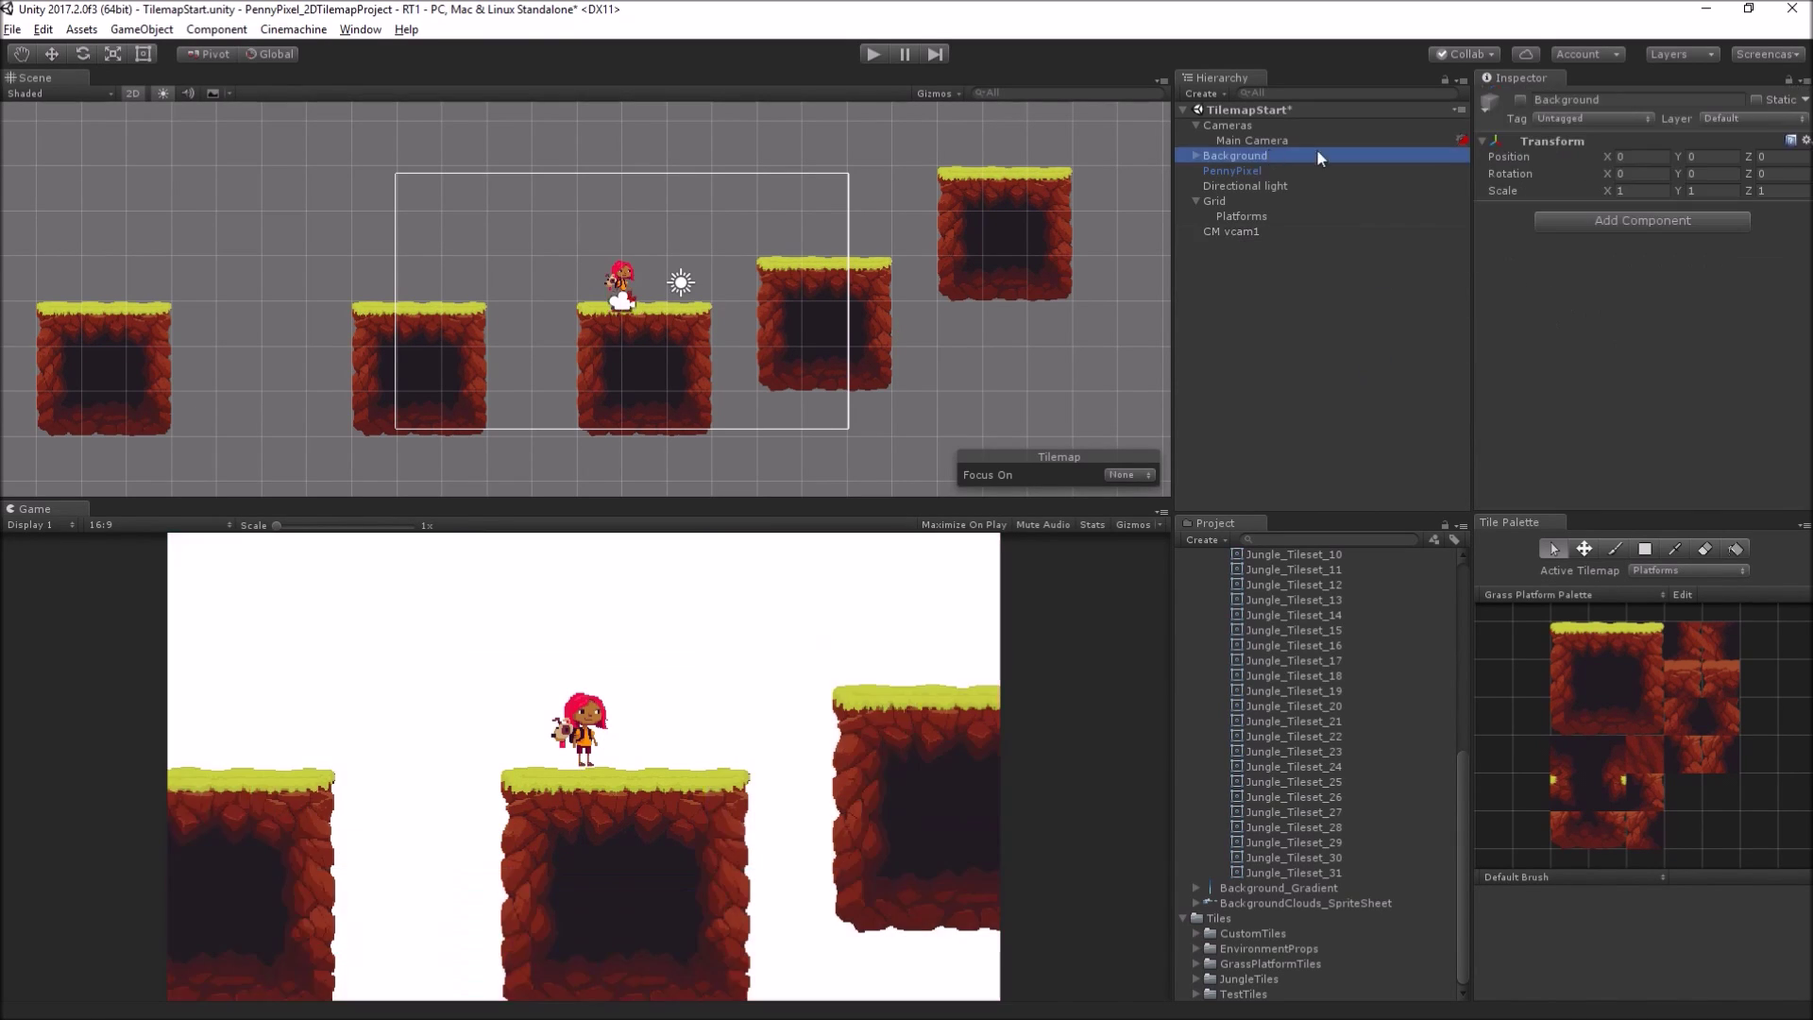
left_click(1520, 100)
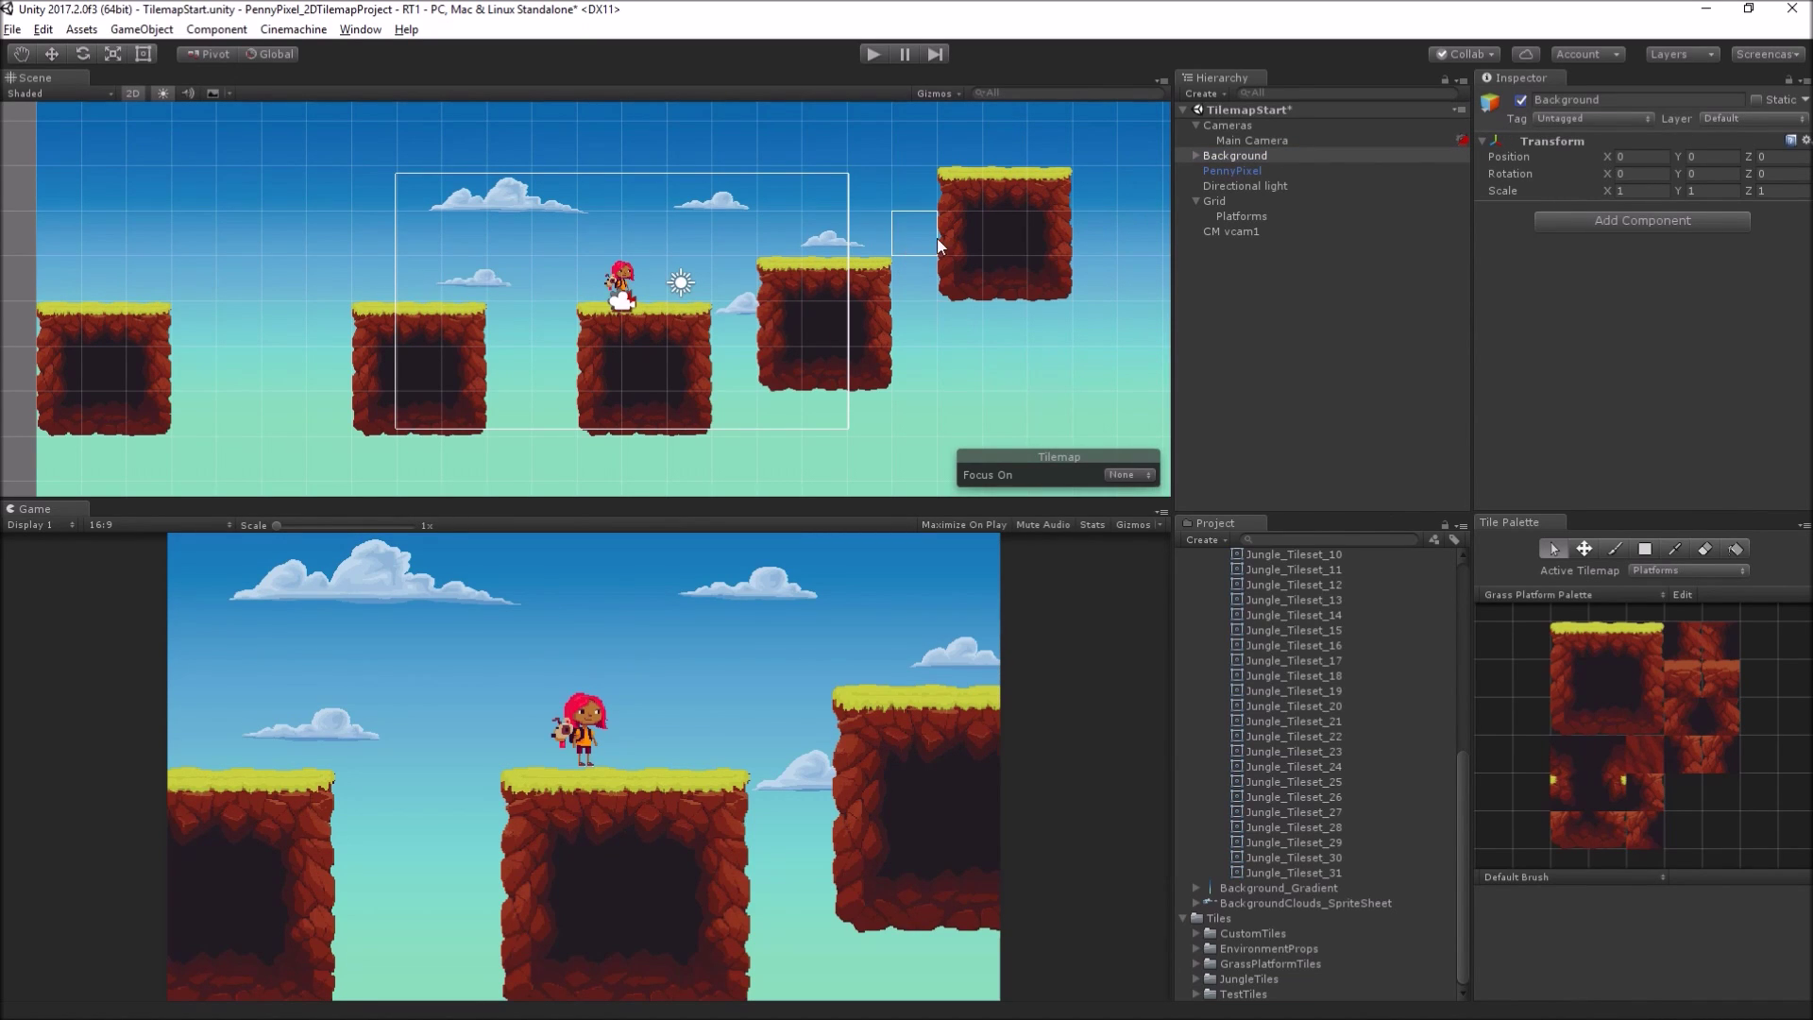
left_click(1308, 232)
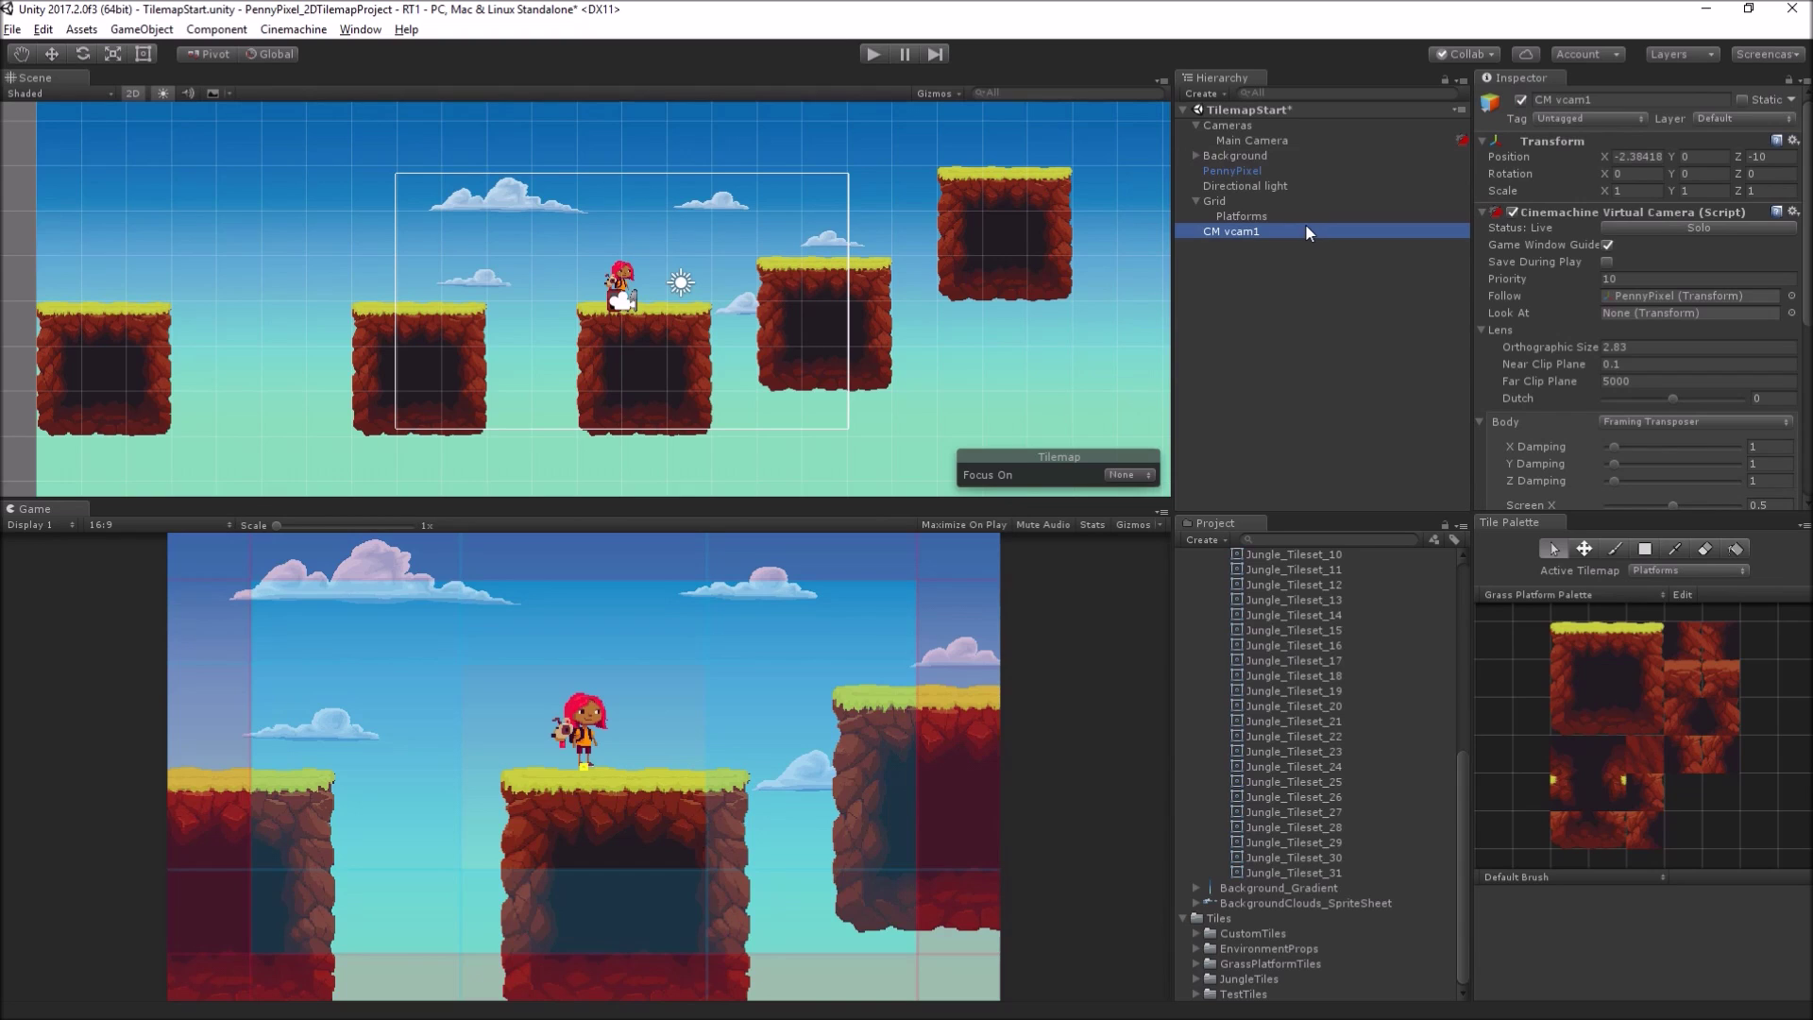
Step: Add a CinemachineConfiner extension to CM vcam1 from the Add Extension list
scroll(1661, 232, "down", 10)
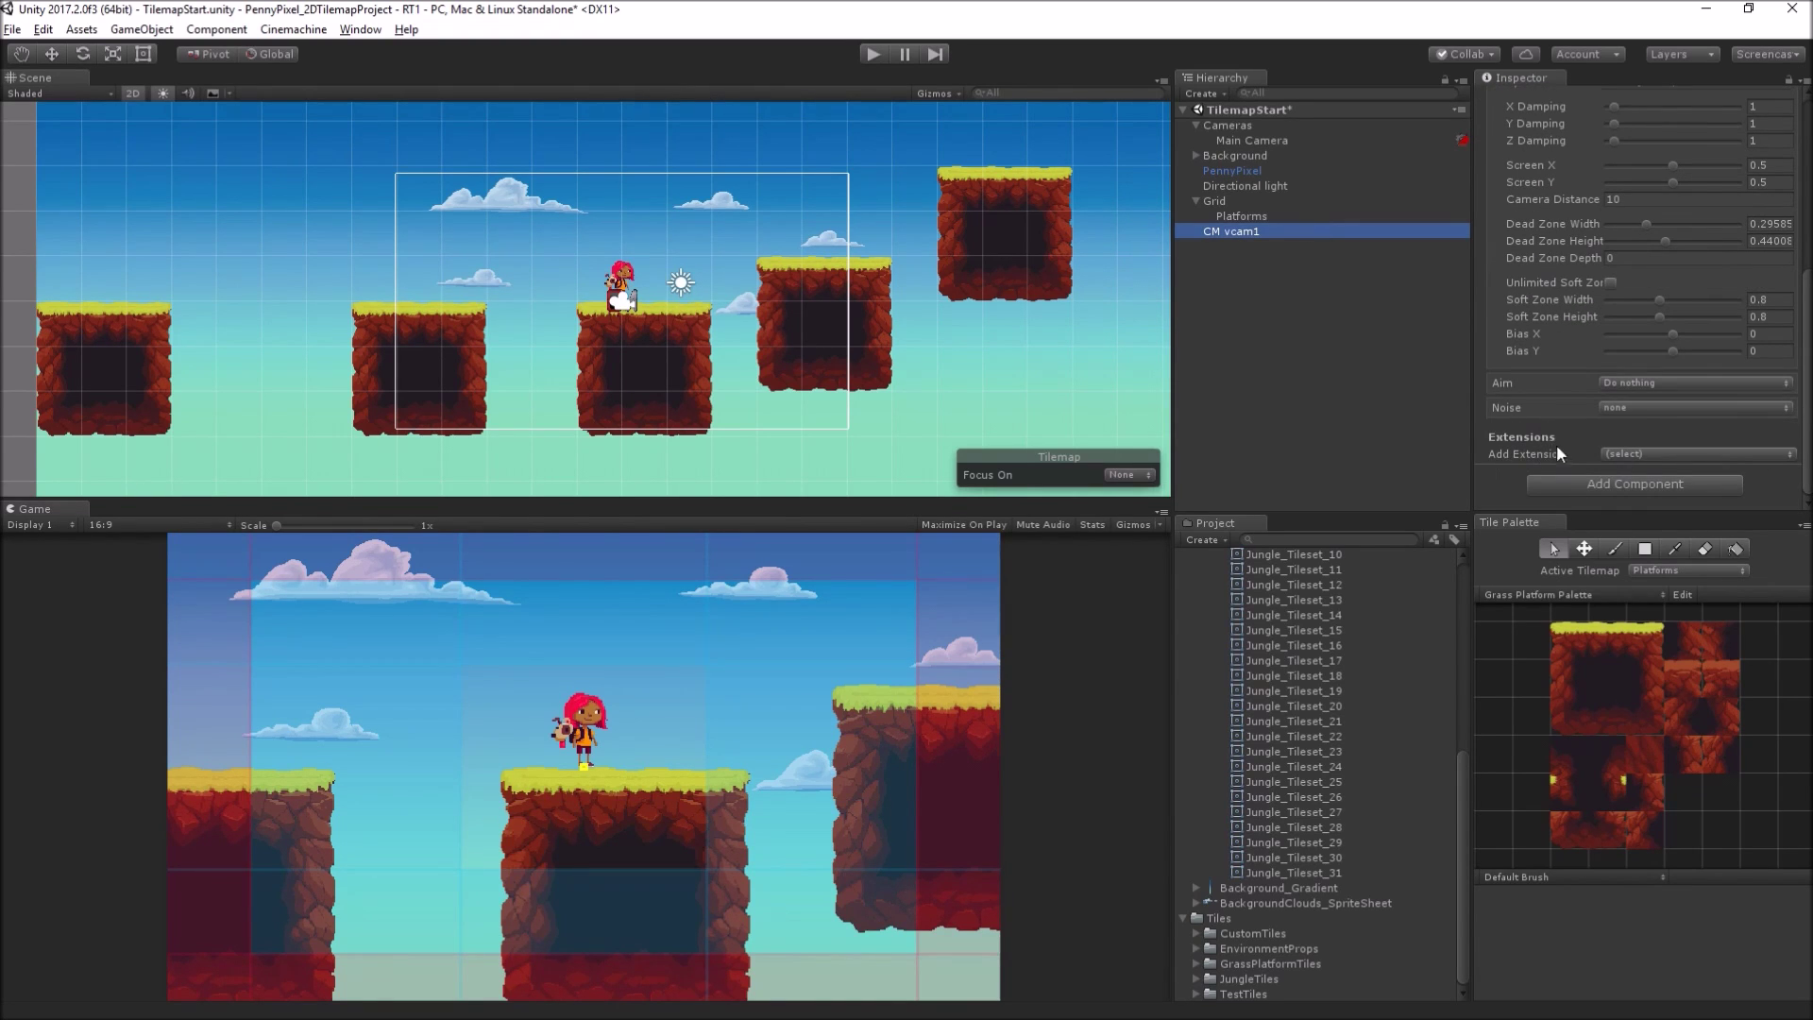
left_click(1750, 453)
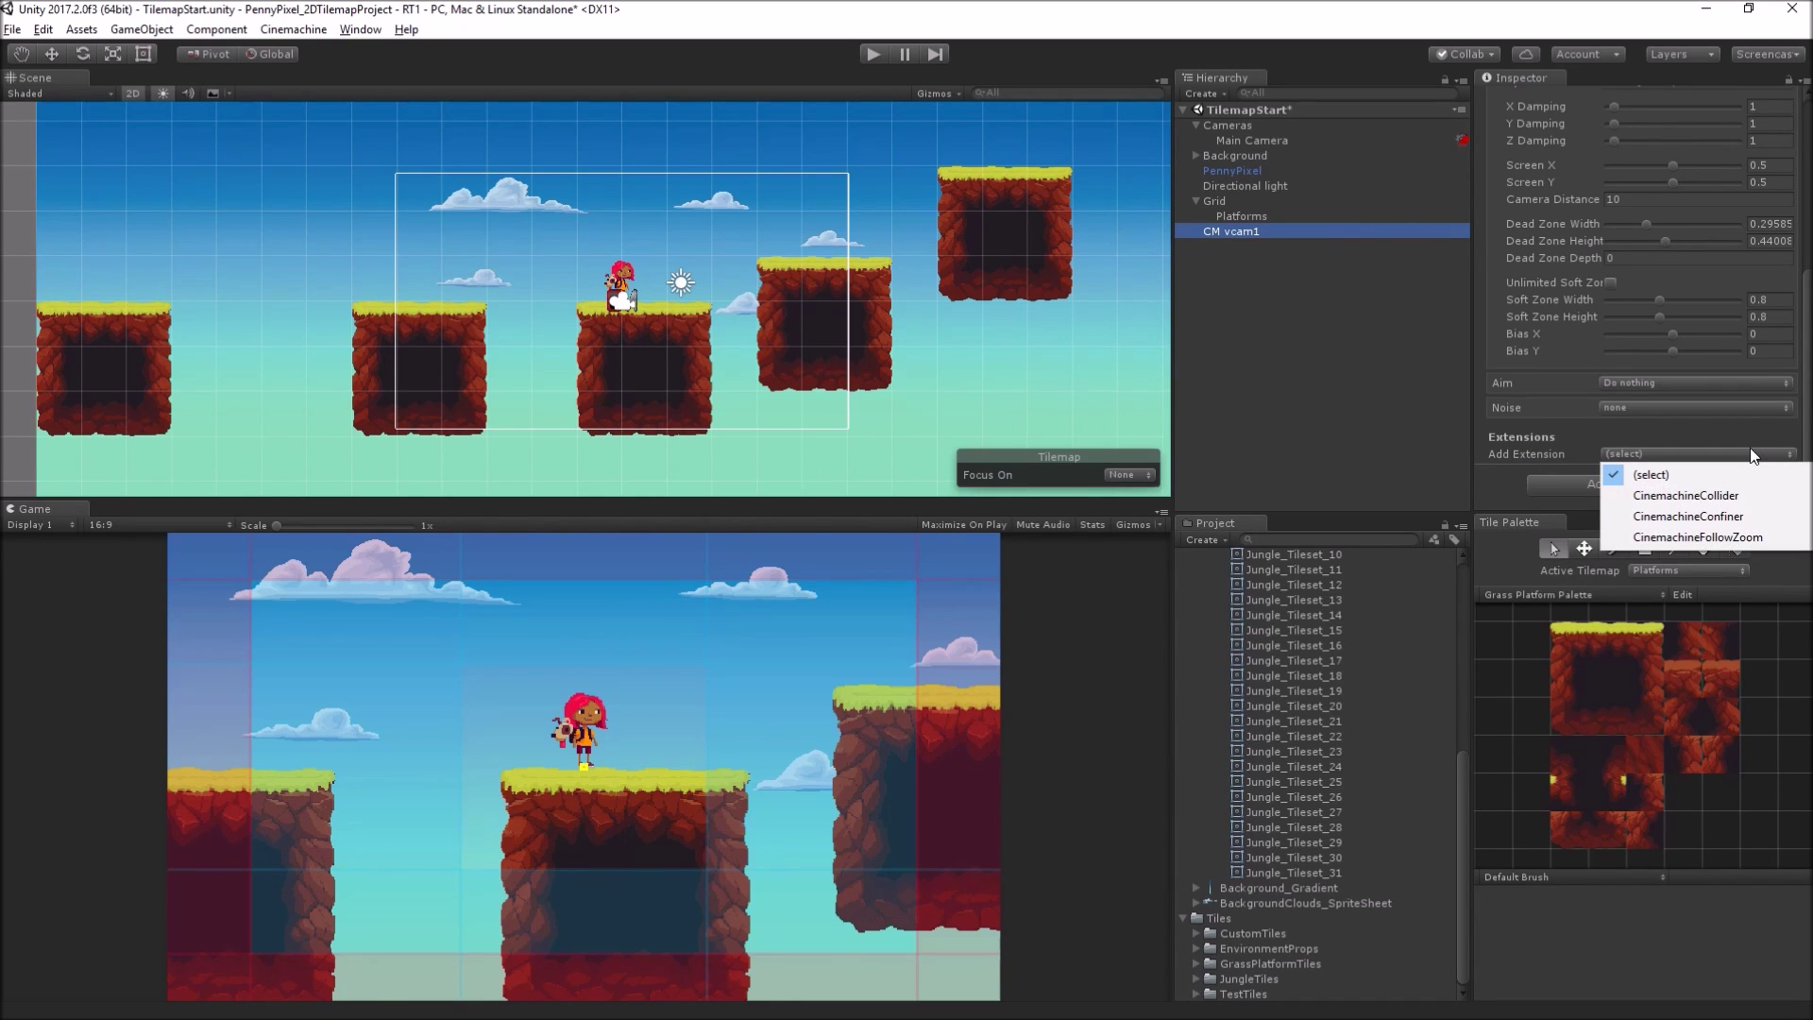
left_click(1787, 518)
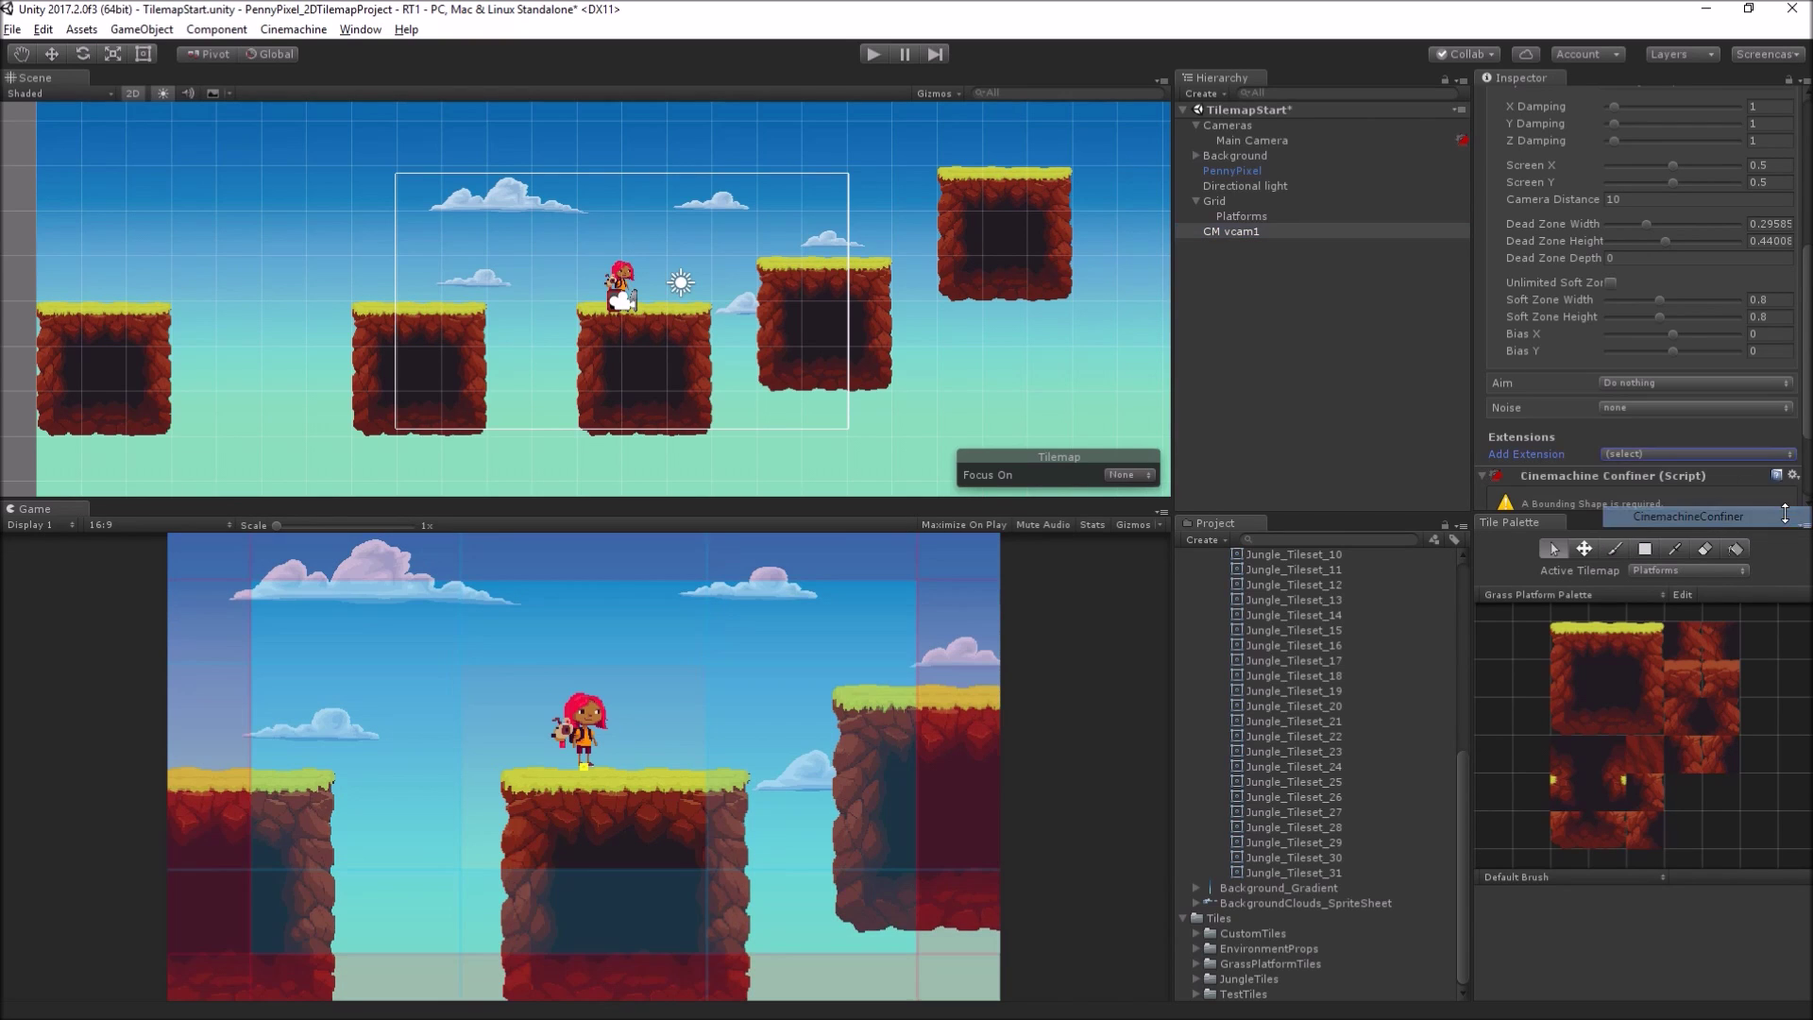
scroll(1761, 452, "down", 3)
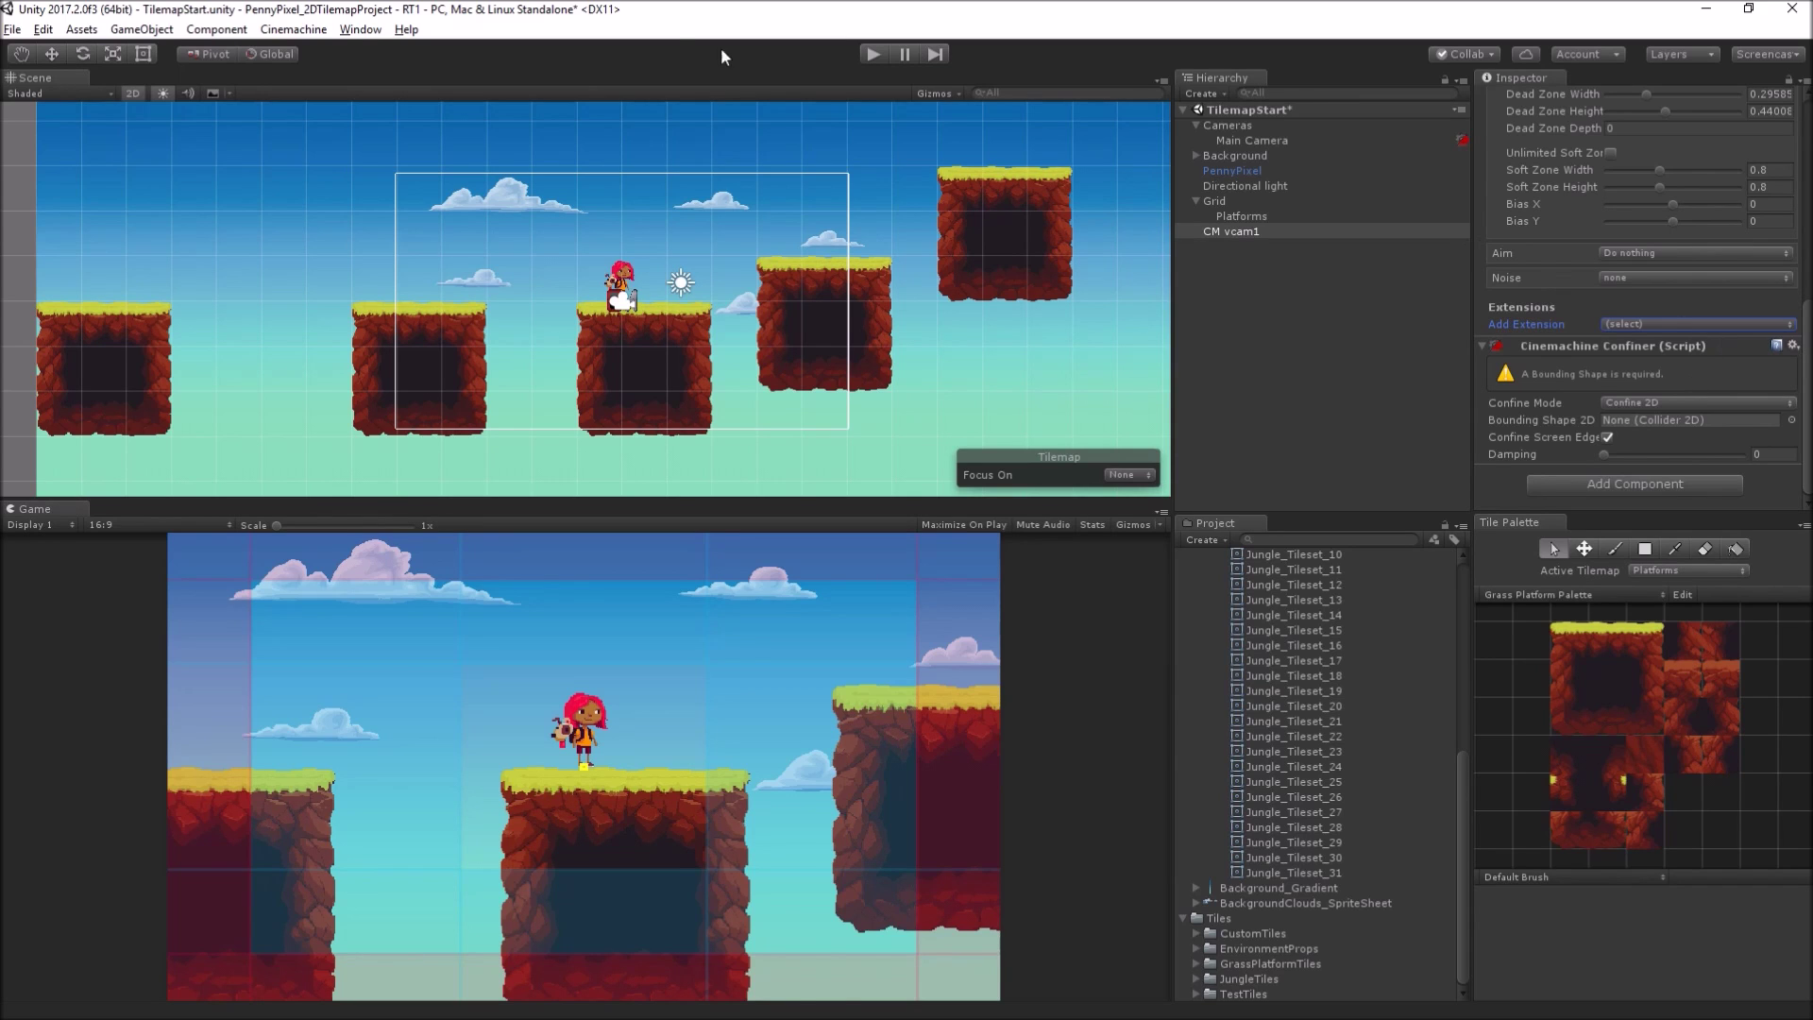
Step: Add a Polygon Collider 2D component to the SkyGradient sprite under Background
left_click(1195, 155)
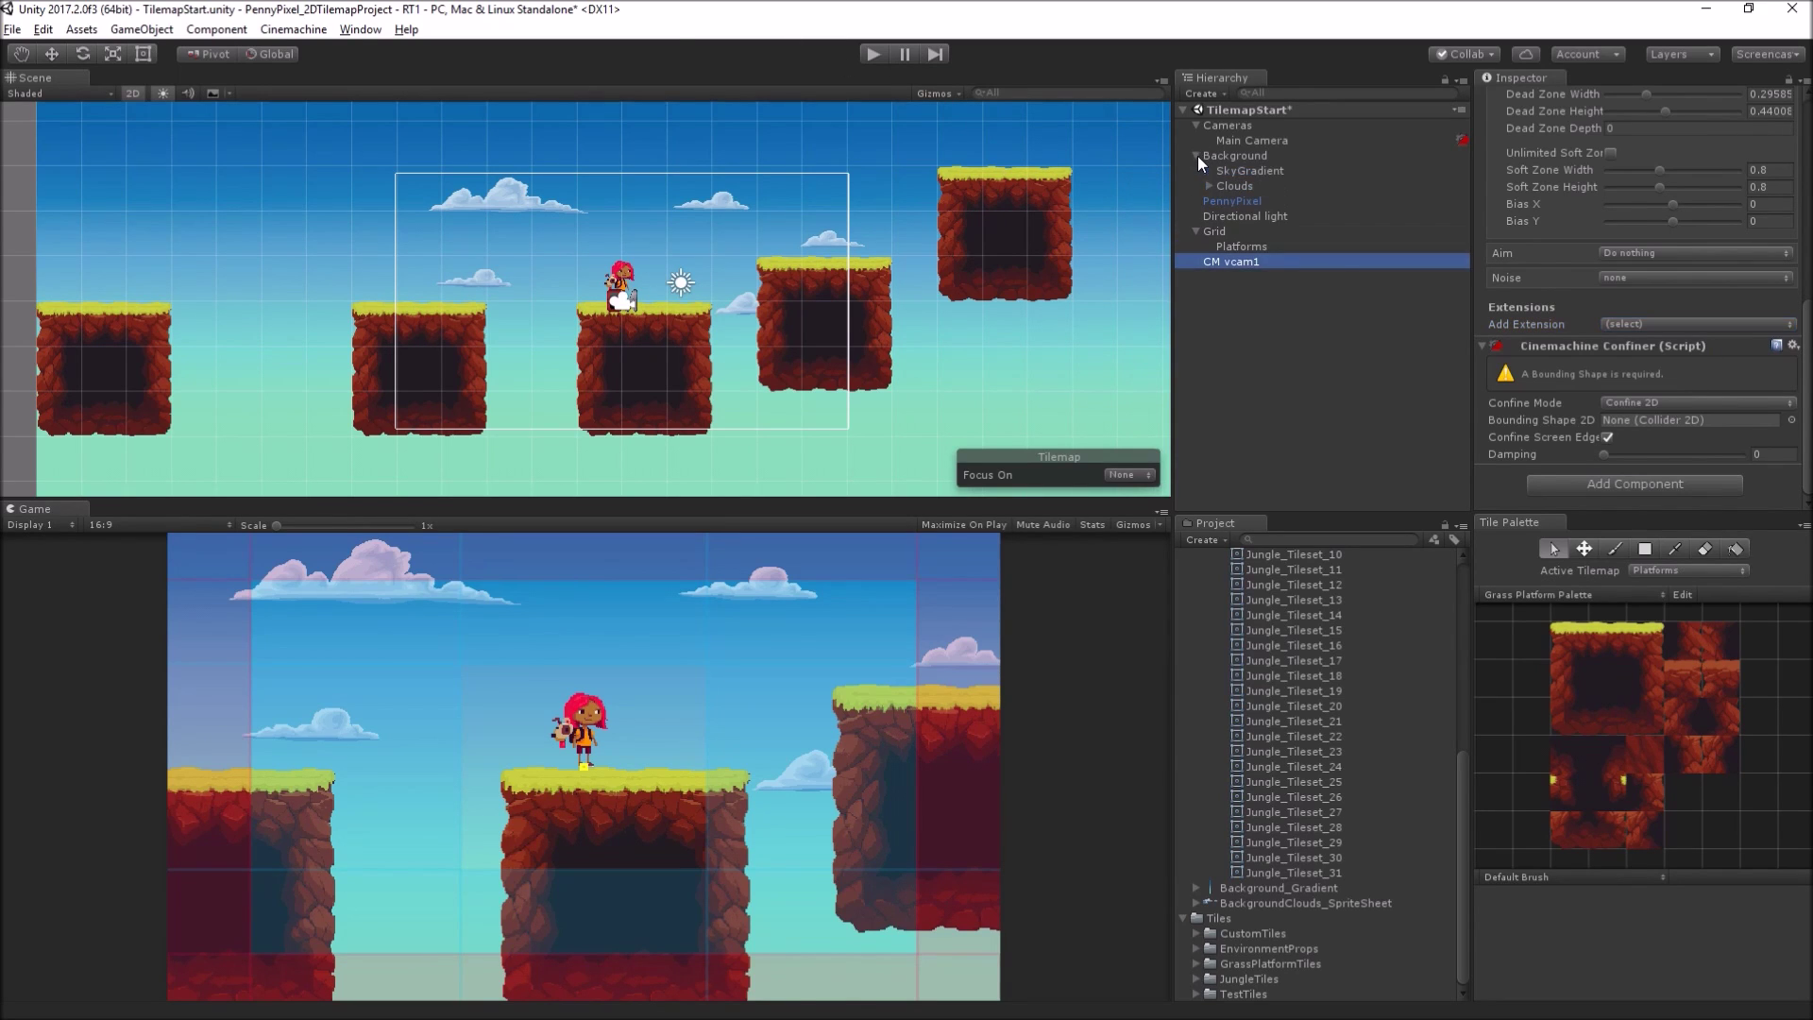
left_click(1309, 170)
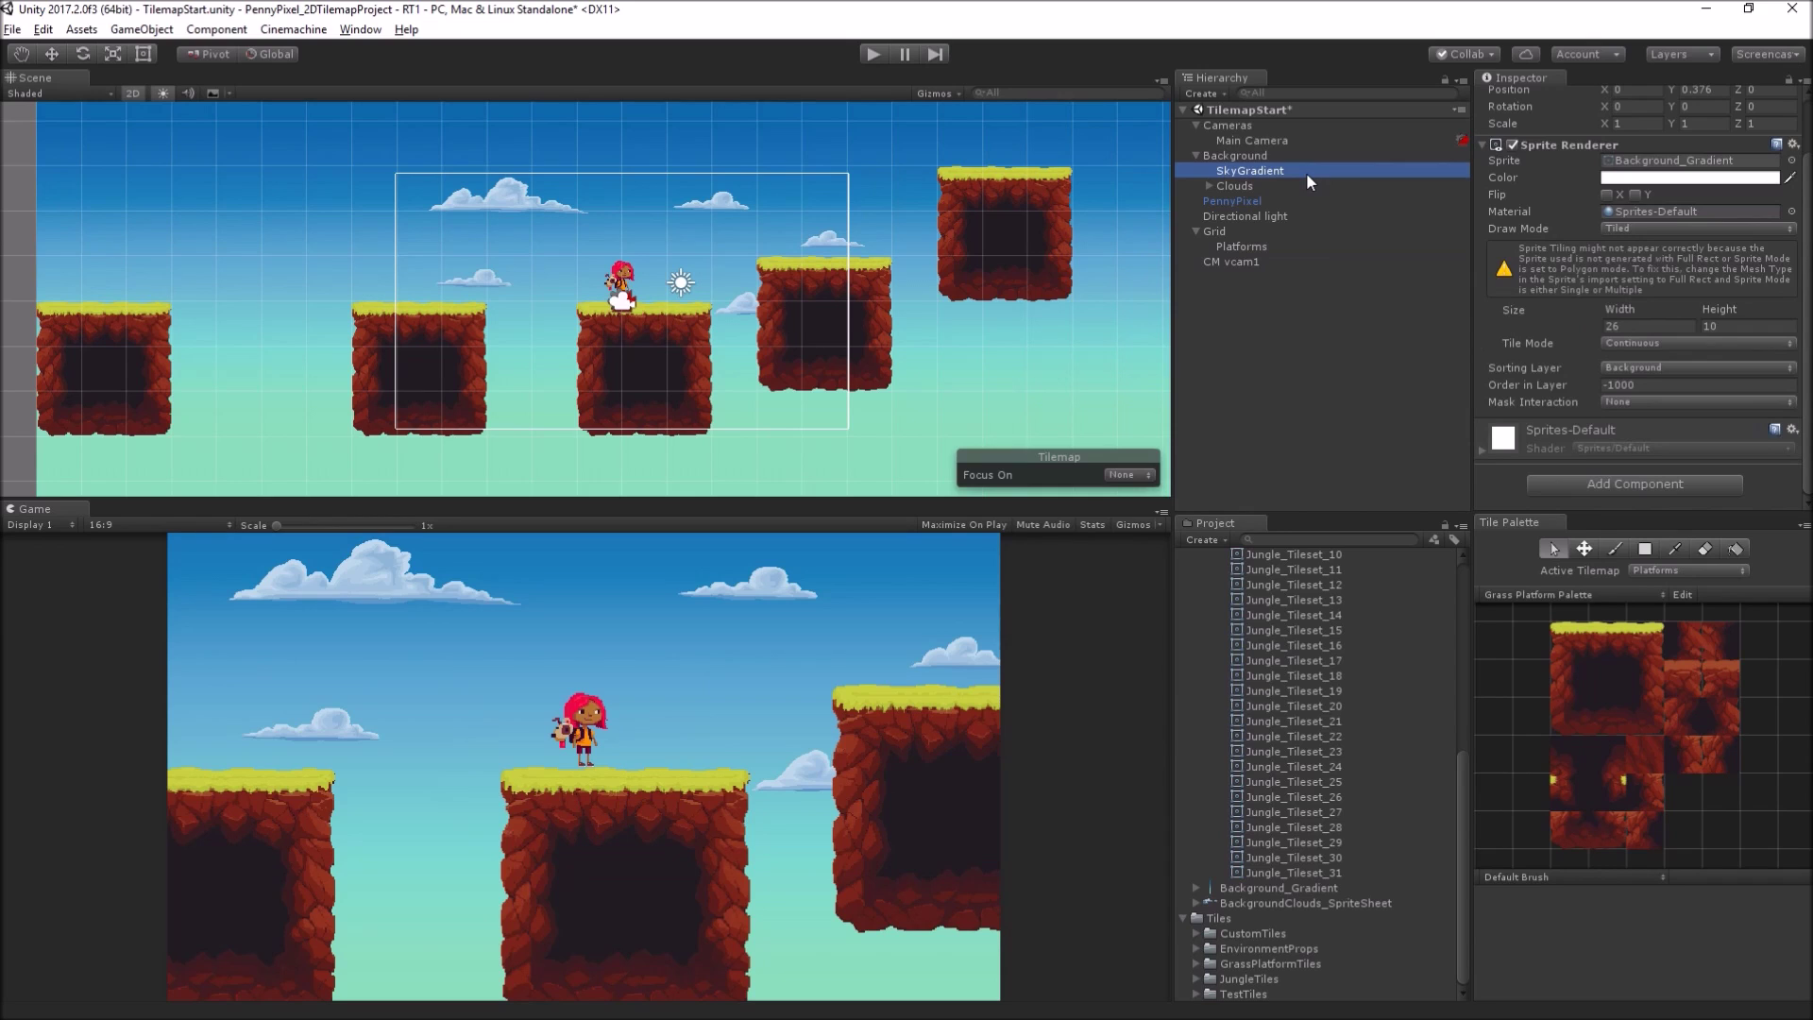
left_click(1679, 488)
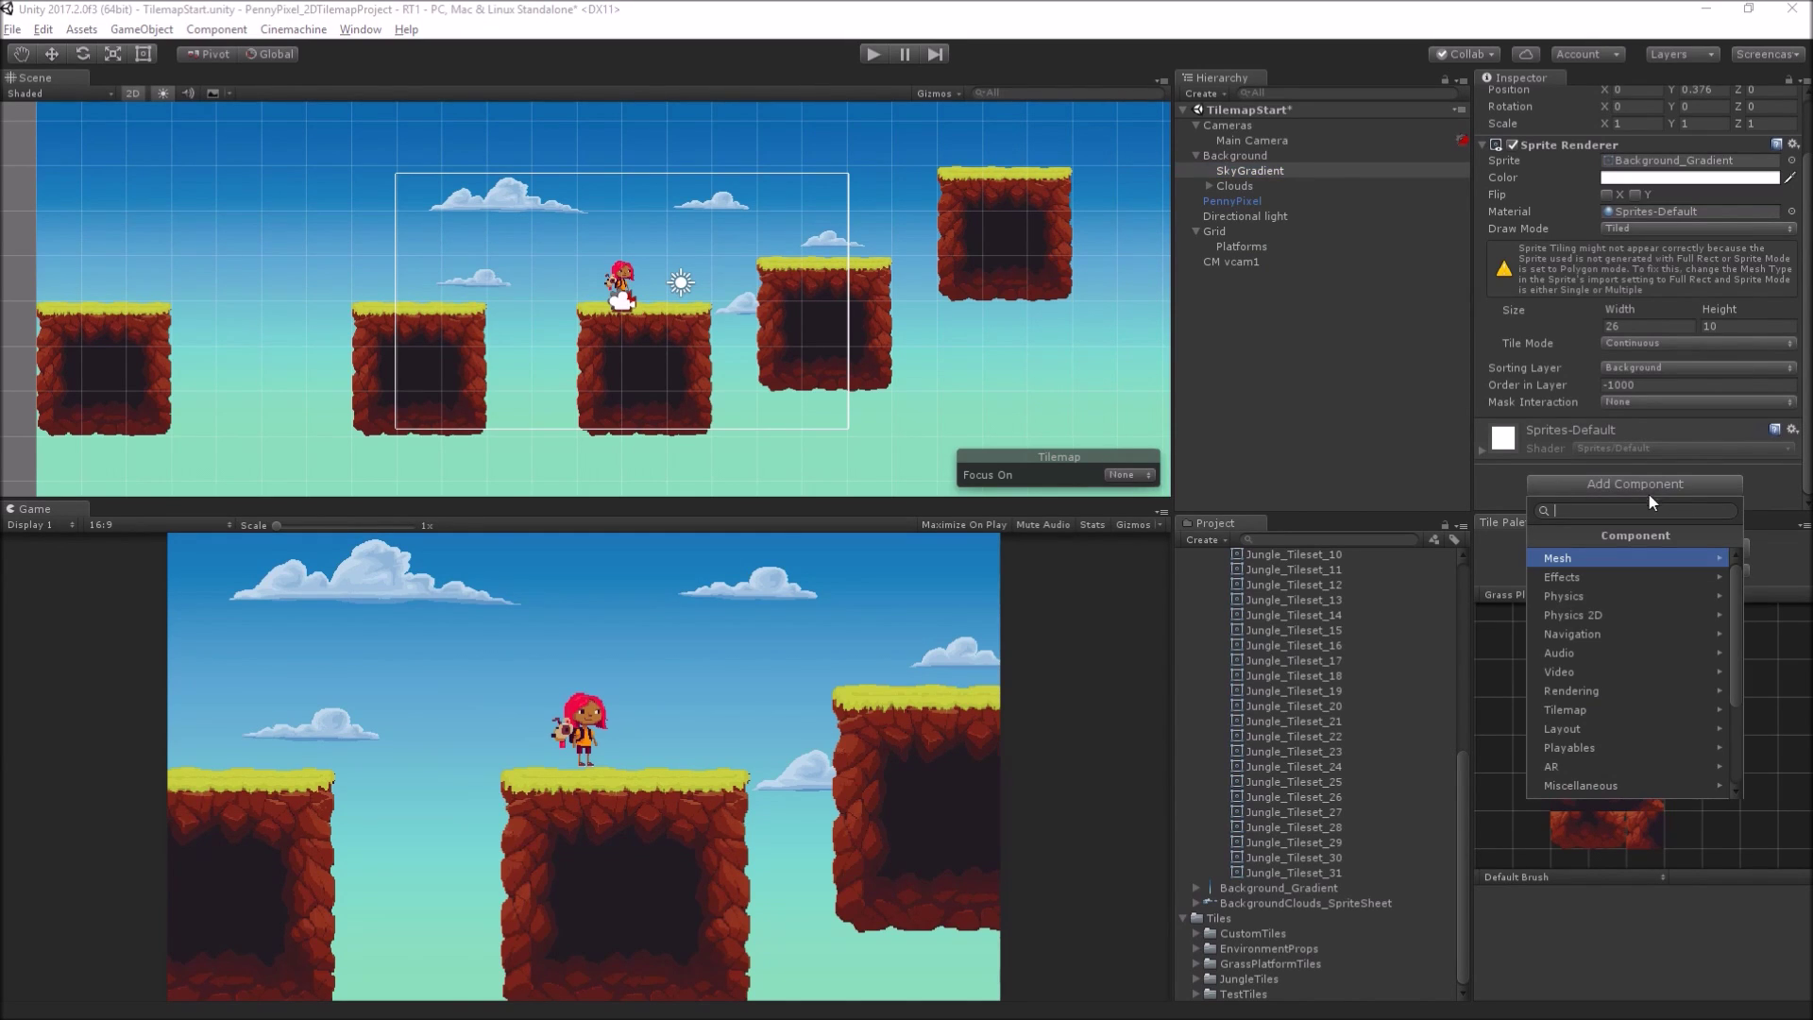
left_click(1639, 615)
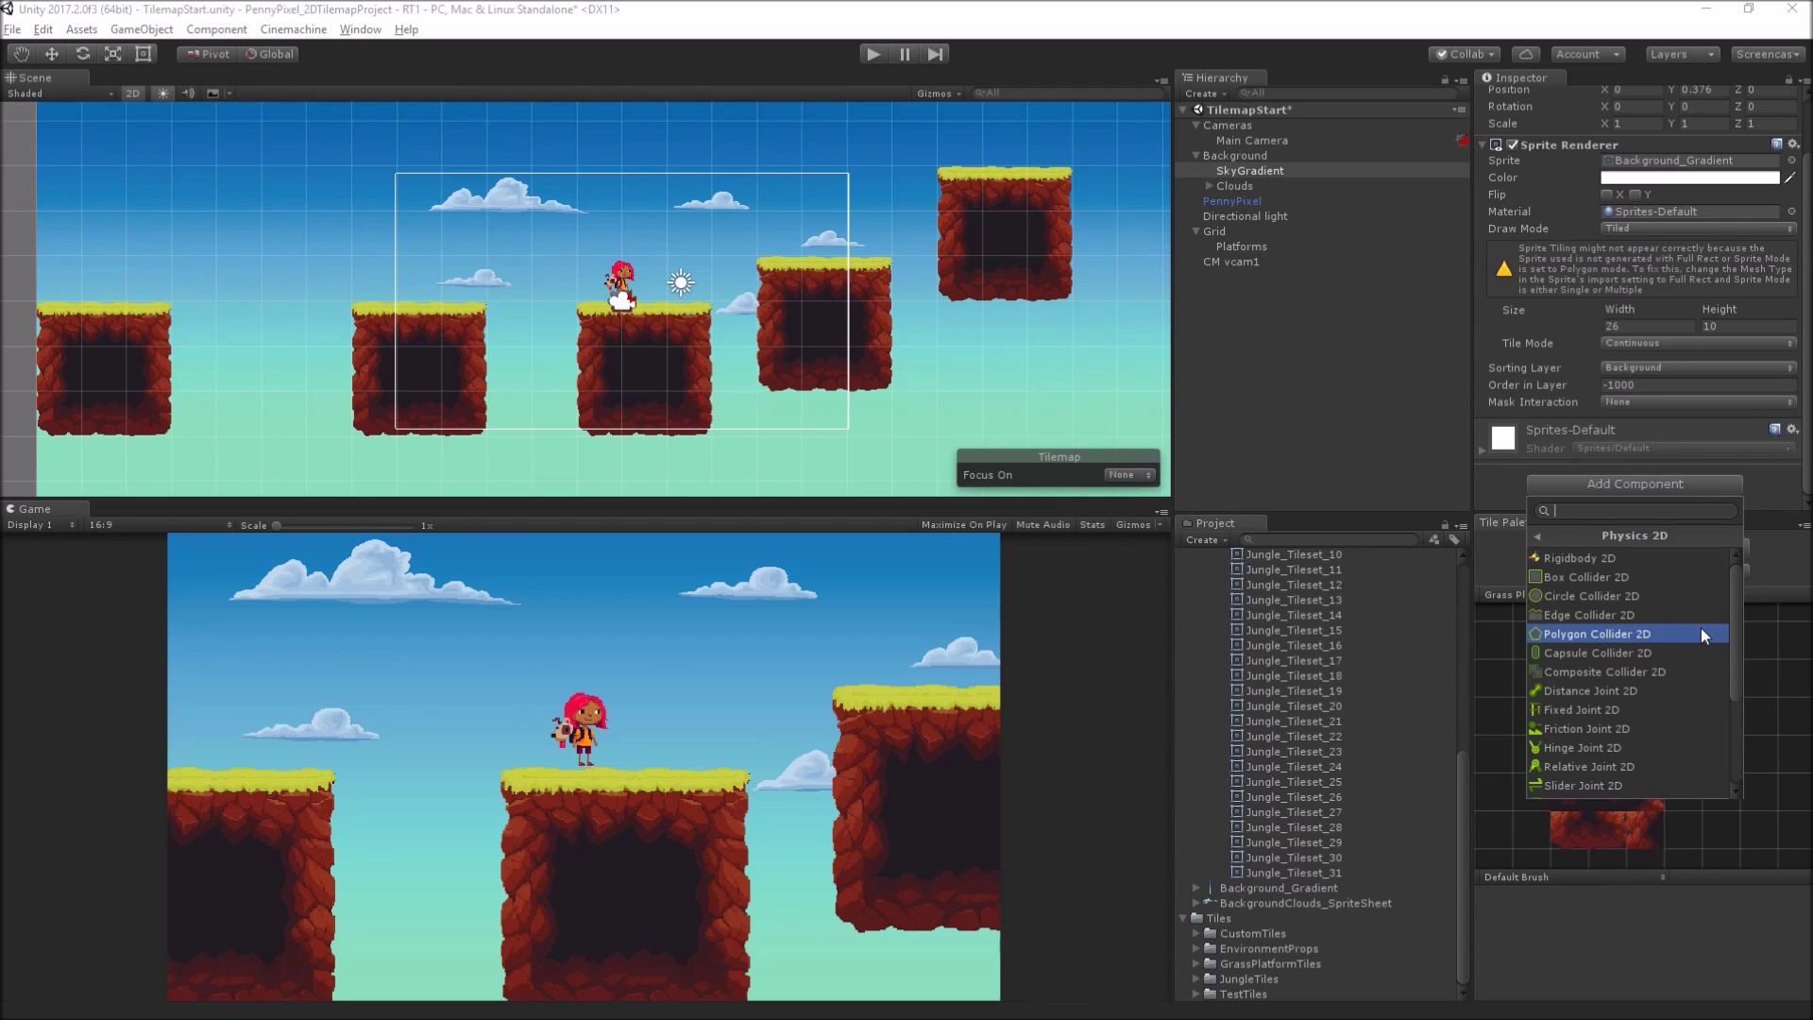
left_click(1702, 627)
scroll(1756, 345, "down", 3)
Step: In collider edit mode, drag points to the sky's top-right and bottom-right corners
scroll(1748, 357, "down", 1)
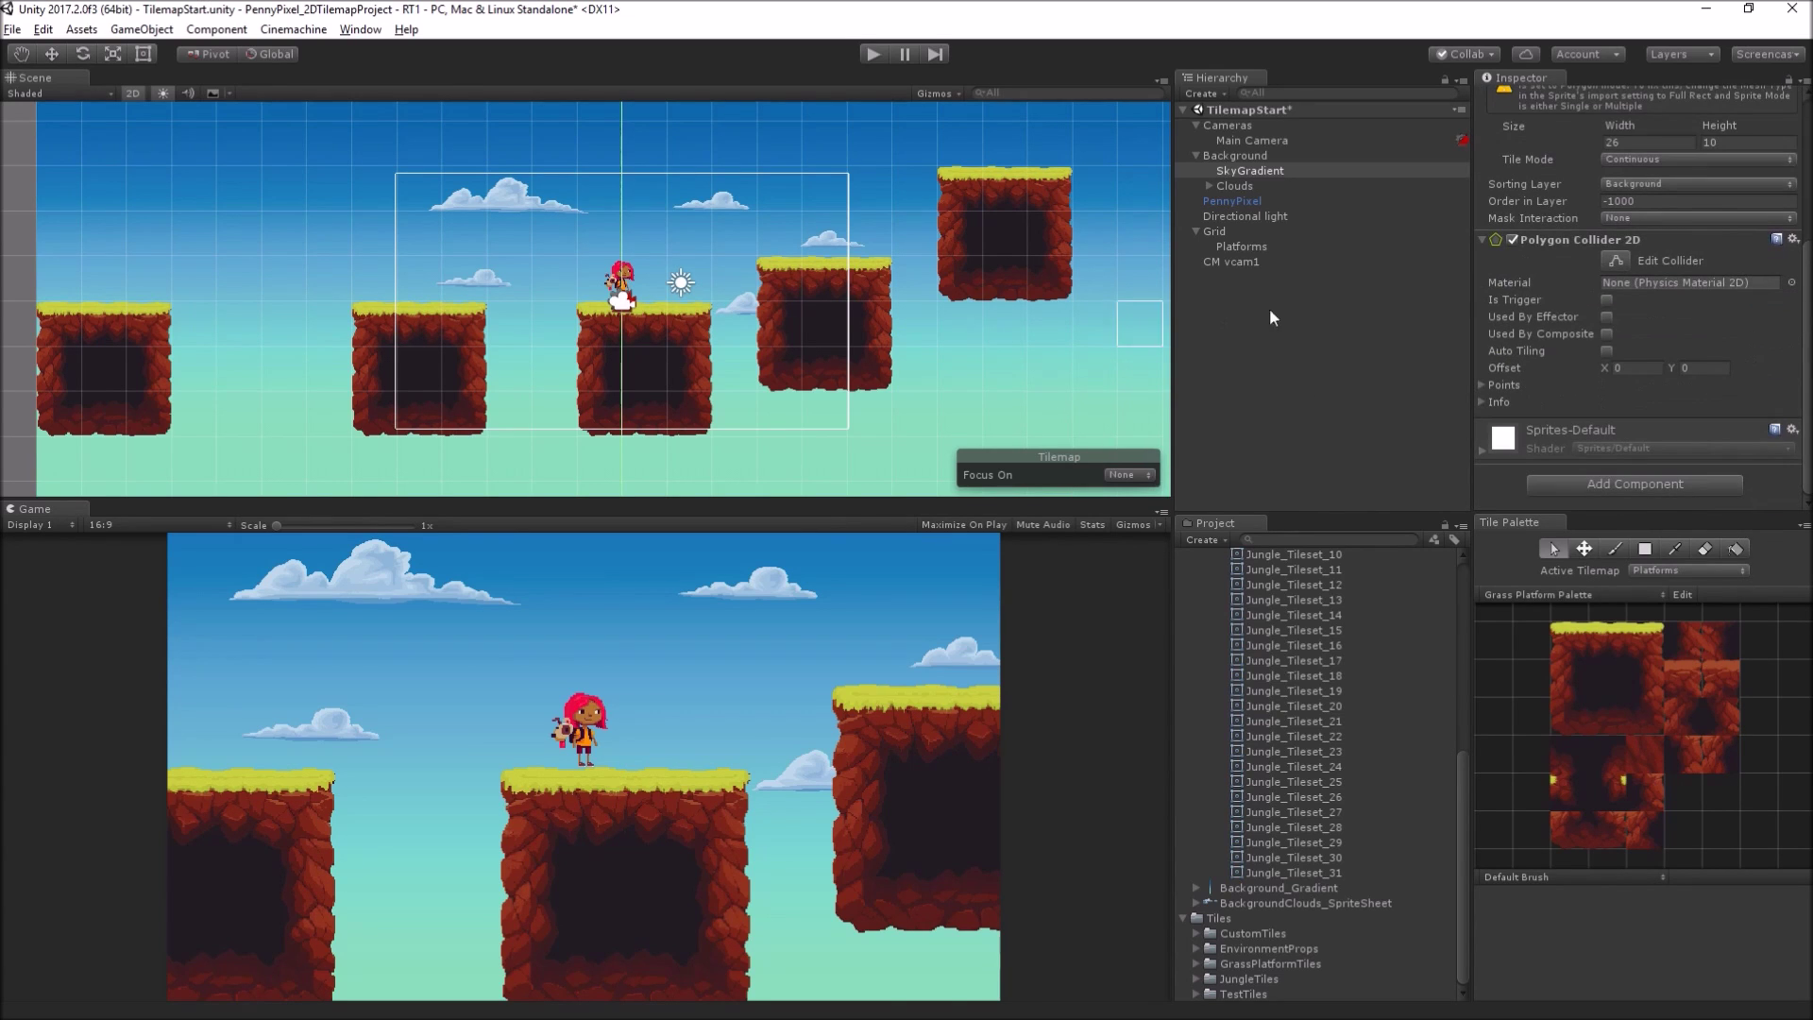
scroll(716, 255, "down", 5)
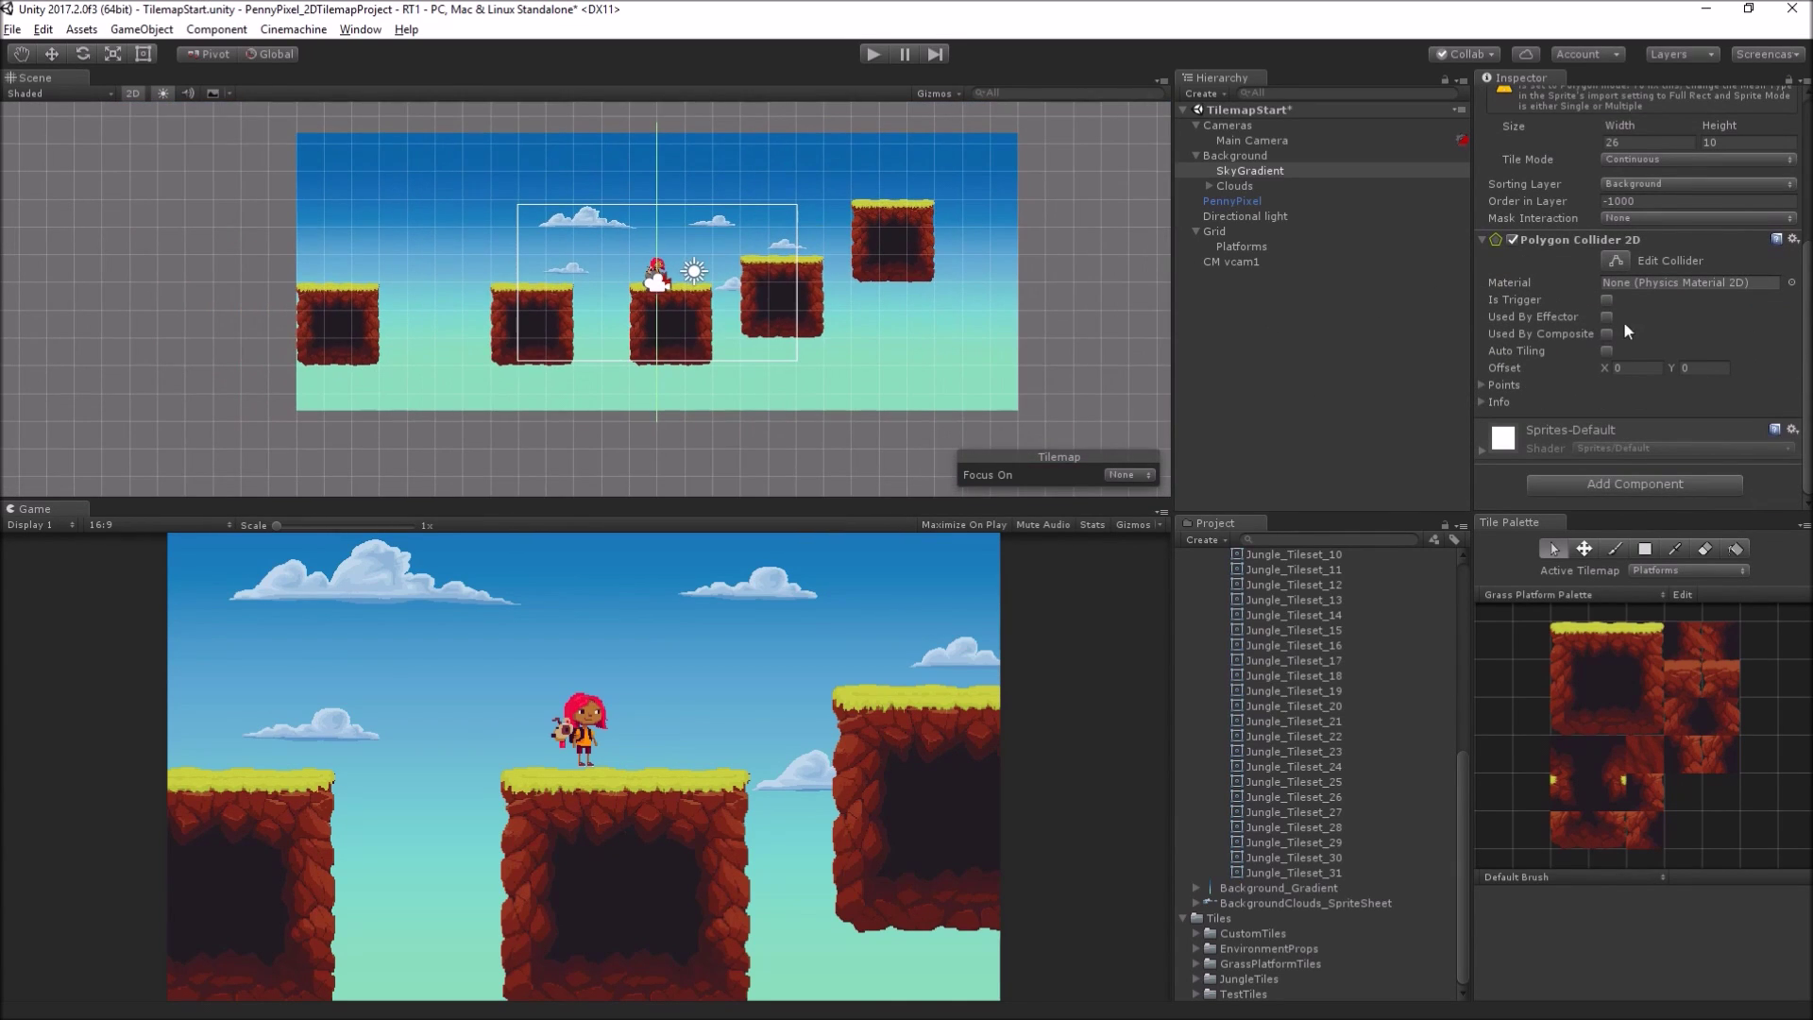
left_click(1616, 261)
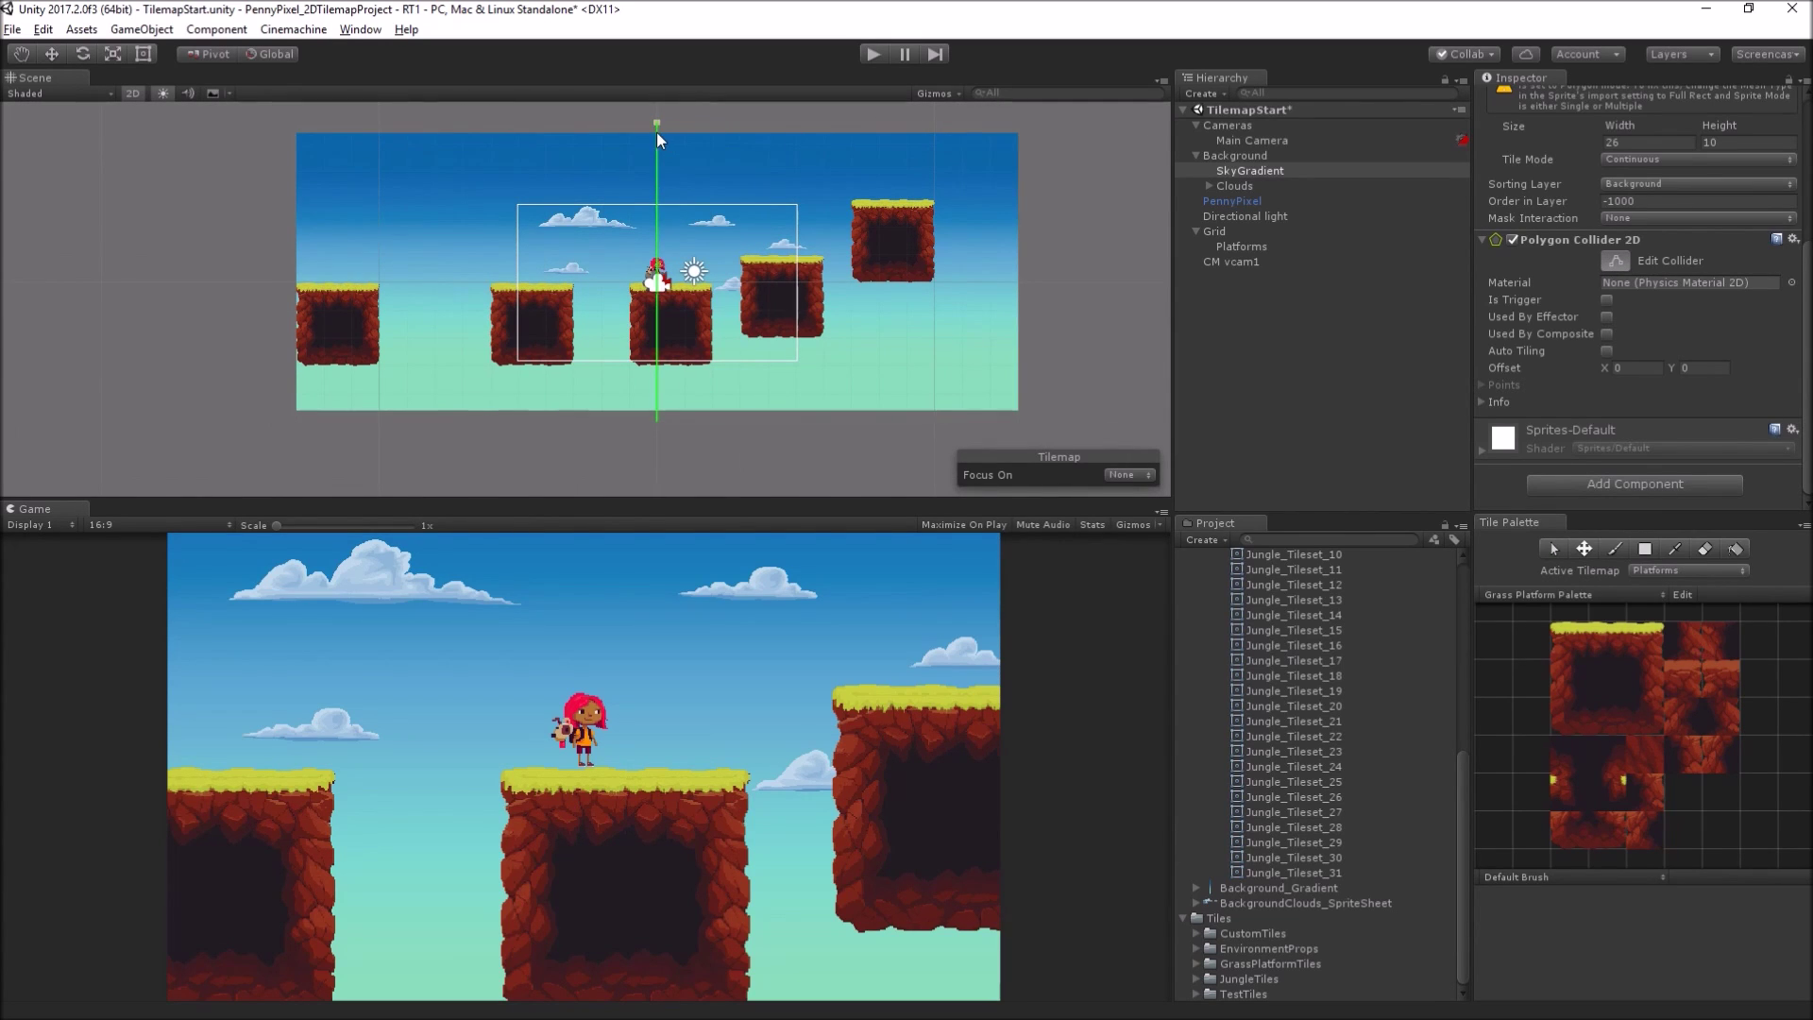
left_click_drag(657, 133, 1009, 148)
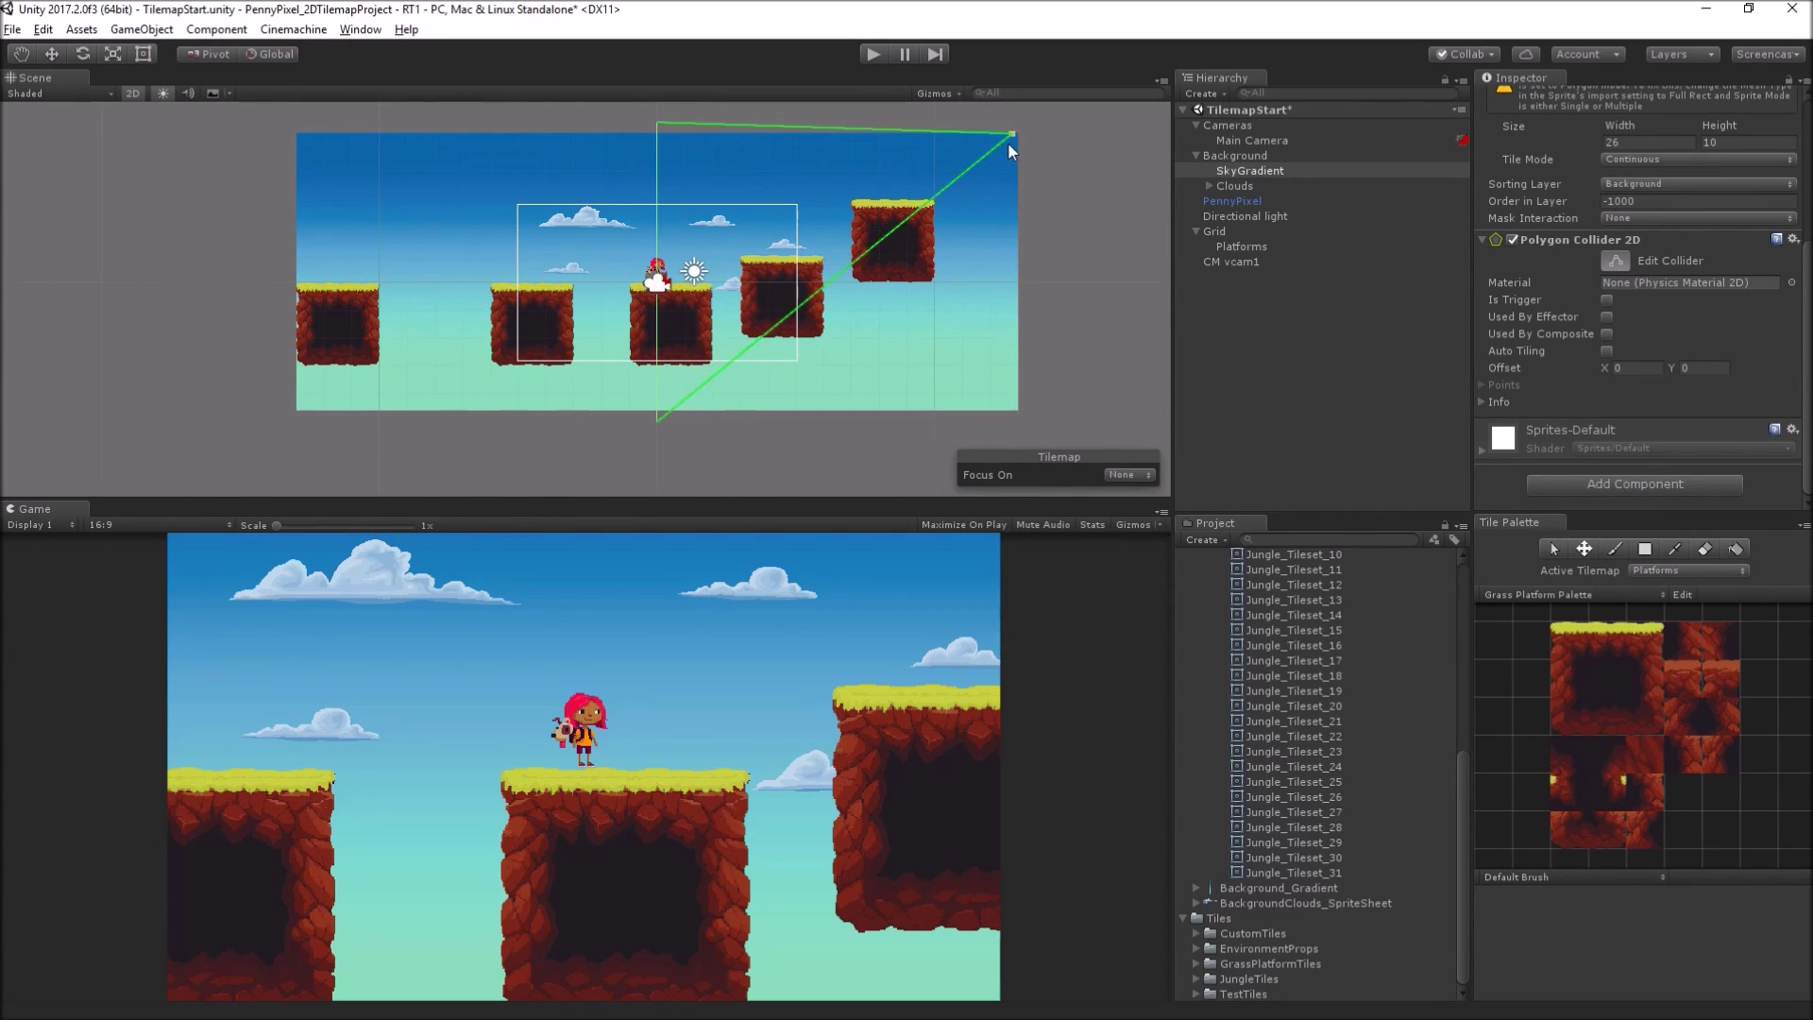
left_click_drag(667, 412, 1014, 410)
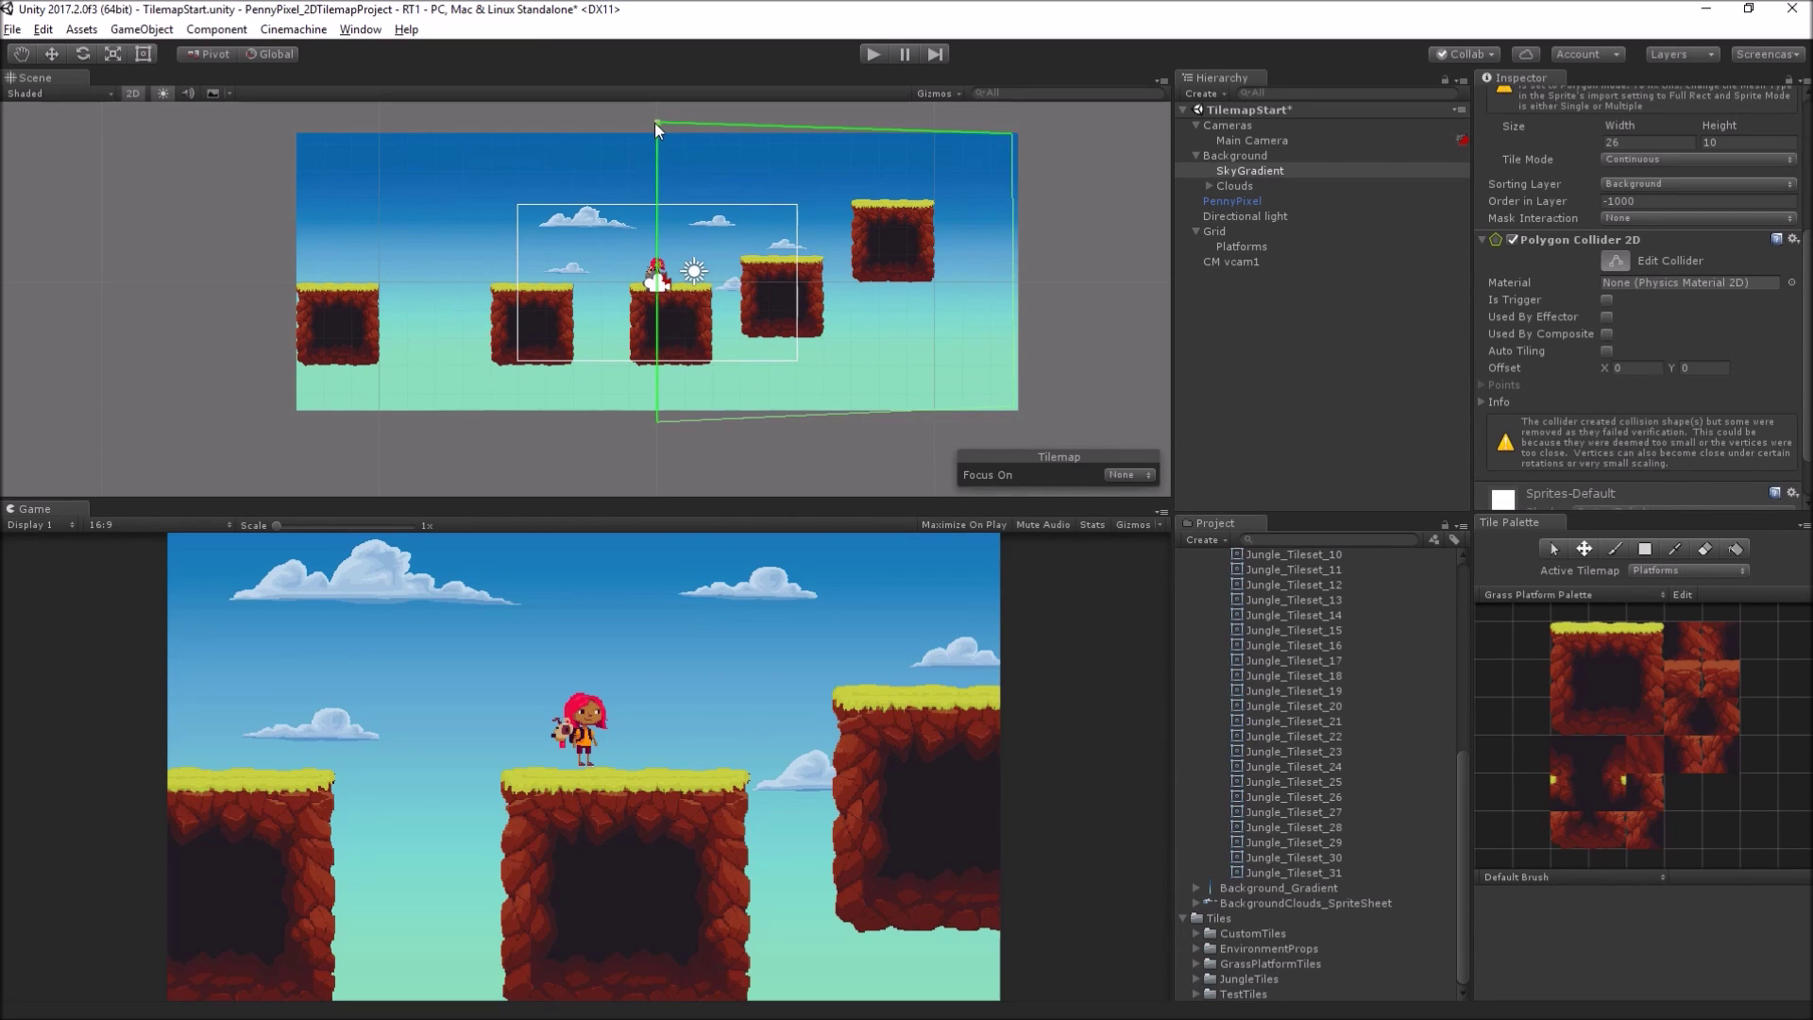
Step: Place points at the sky's top-left and bottom-left corners and fine-tune the top corners
left_click_drag(656, 122, 302, 138)
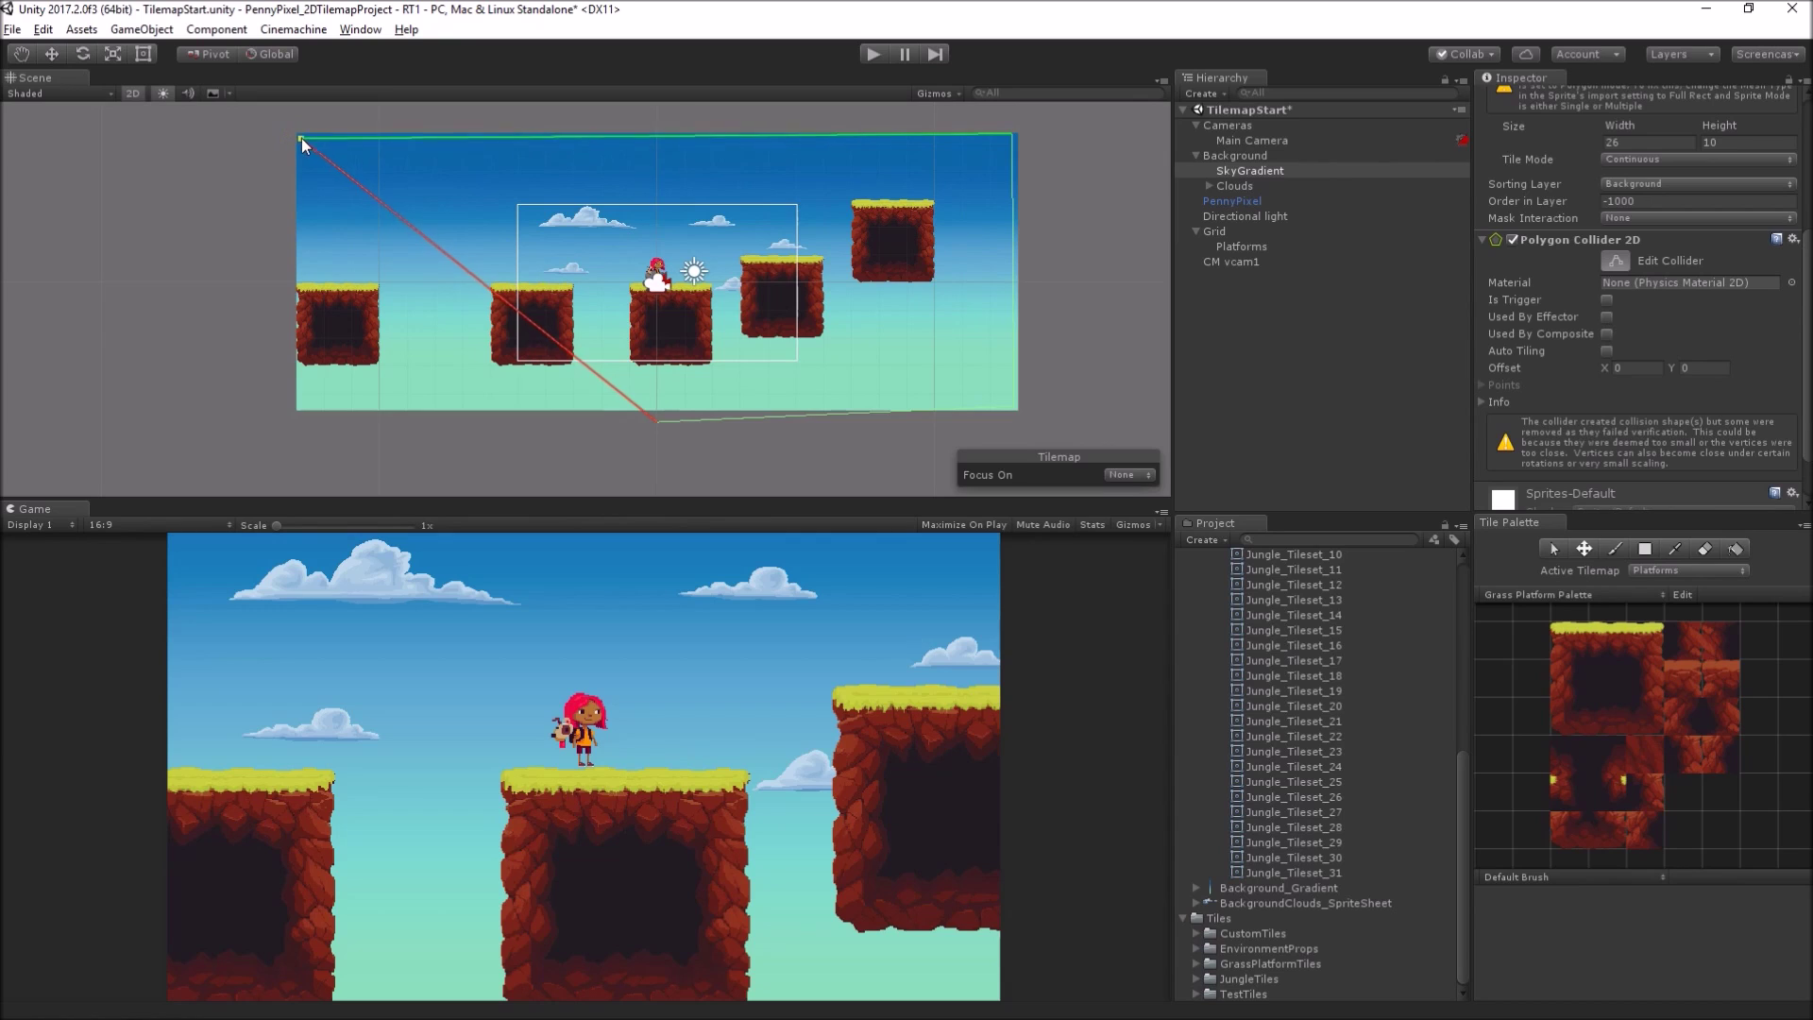
mouse_move(651, 416)
left_mouse_down()
mouse_move(442, 377)
mouse_move(299, 408)
mouse_move(657, 404)
left_mouse_up()
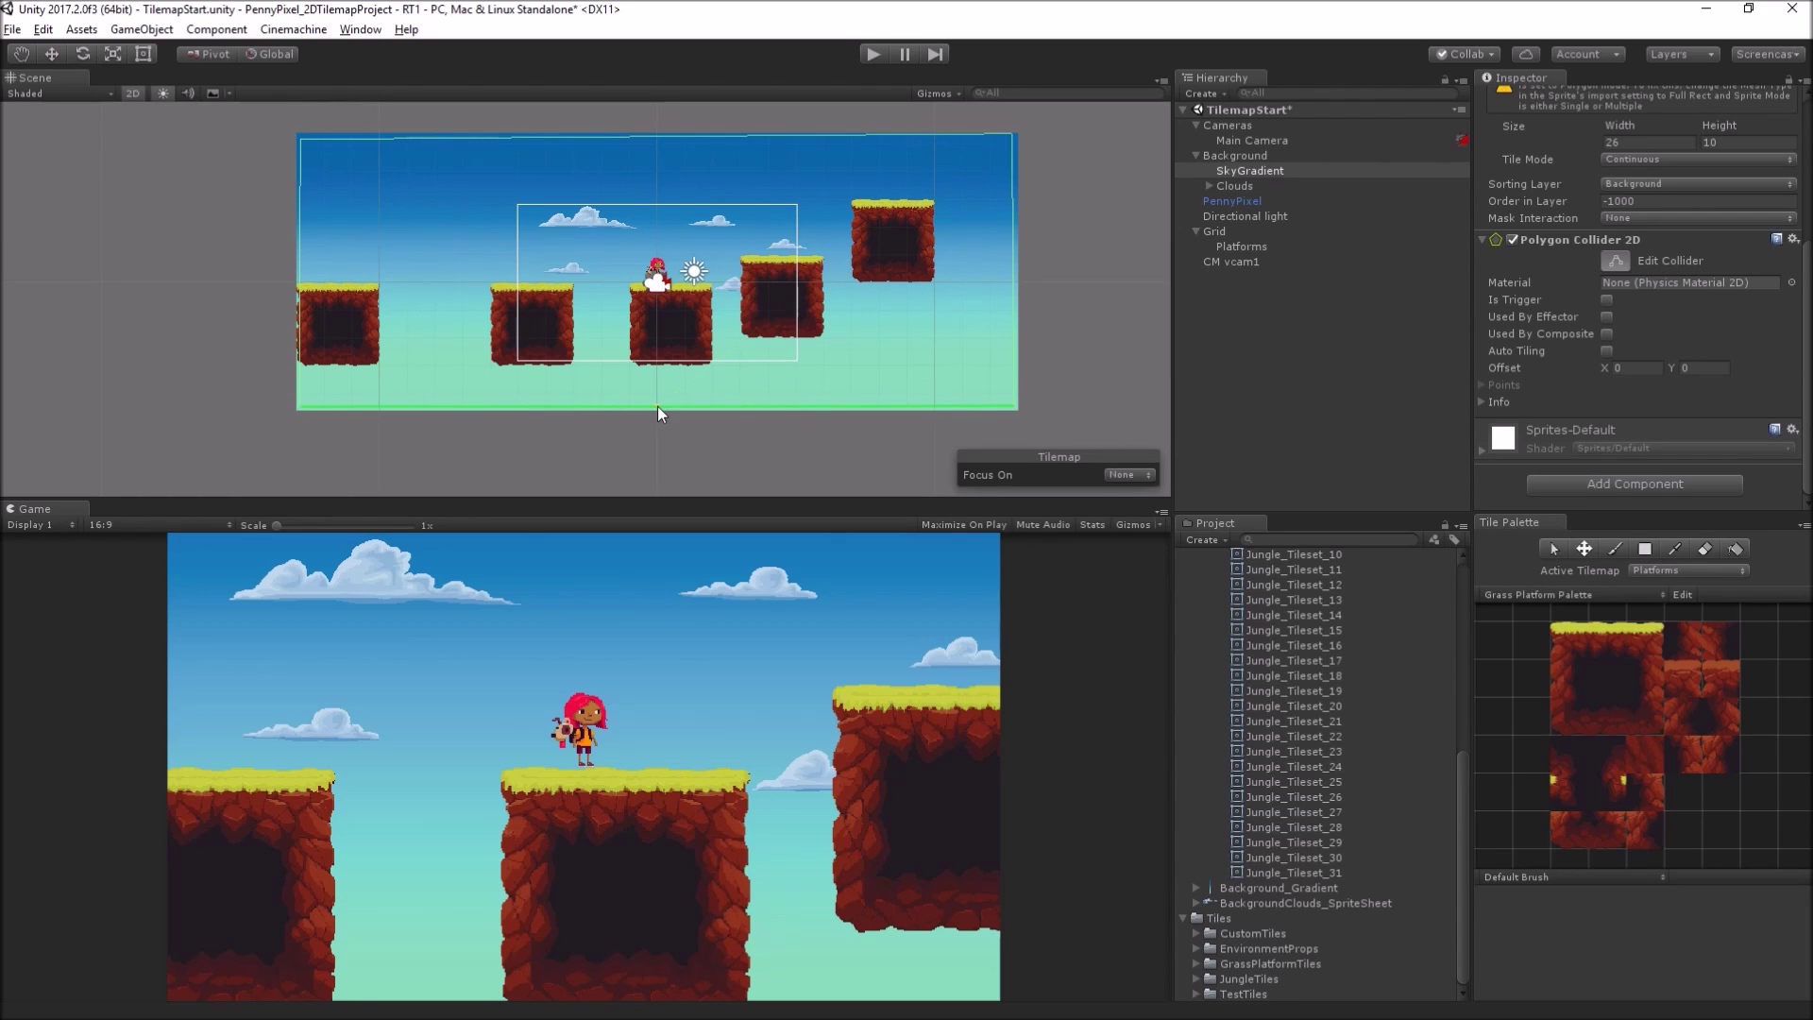
left_click_drag(1013, 137, 1007, 140)
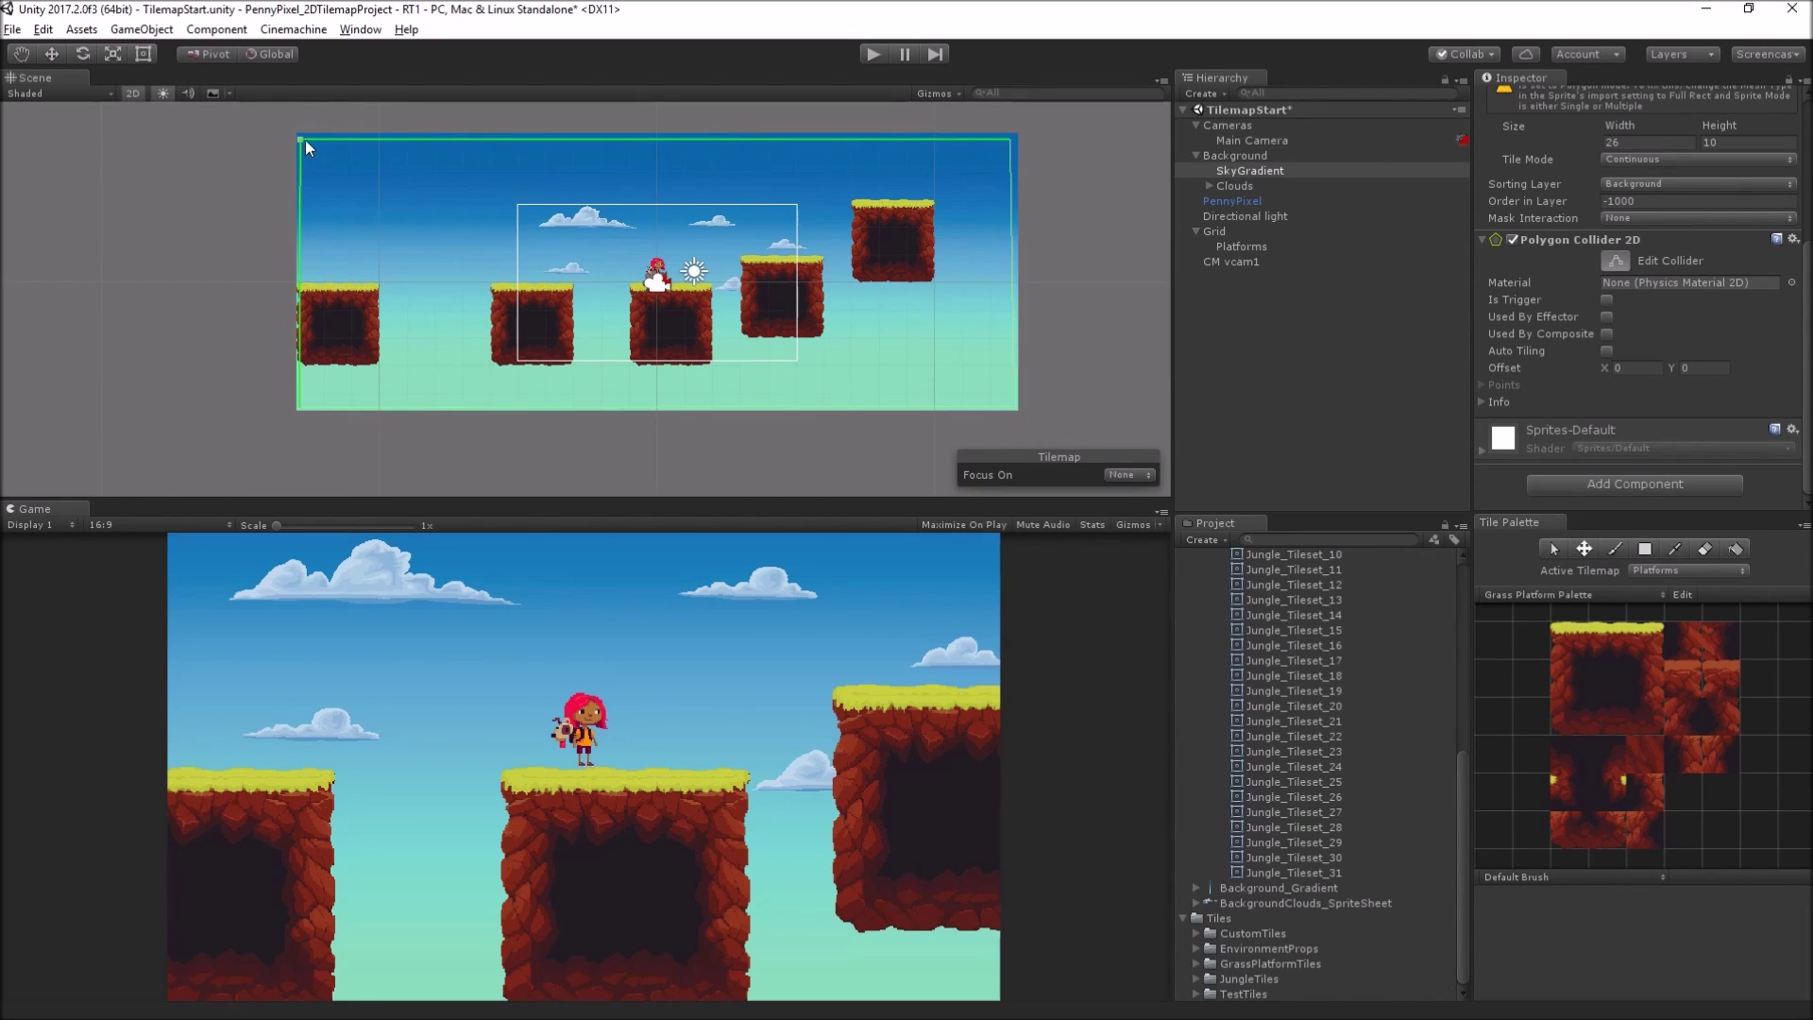
mouse_move(302, 137)
left_mouse_down()
mouse_move(415, 186)
mouse_move(597, 168)
mouse_move(810, 306)
mouse_move(631, 230)
mouse_move(354, 177)
mouse_move(303, 138)
left_mouse_up()
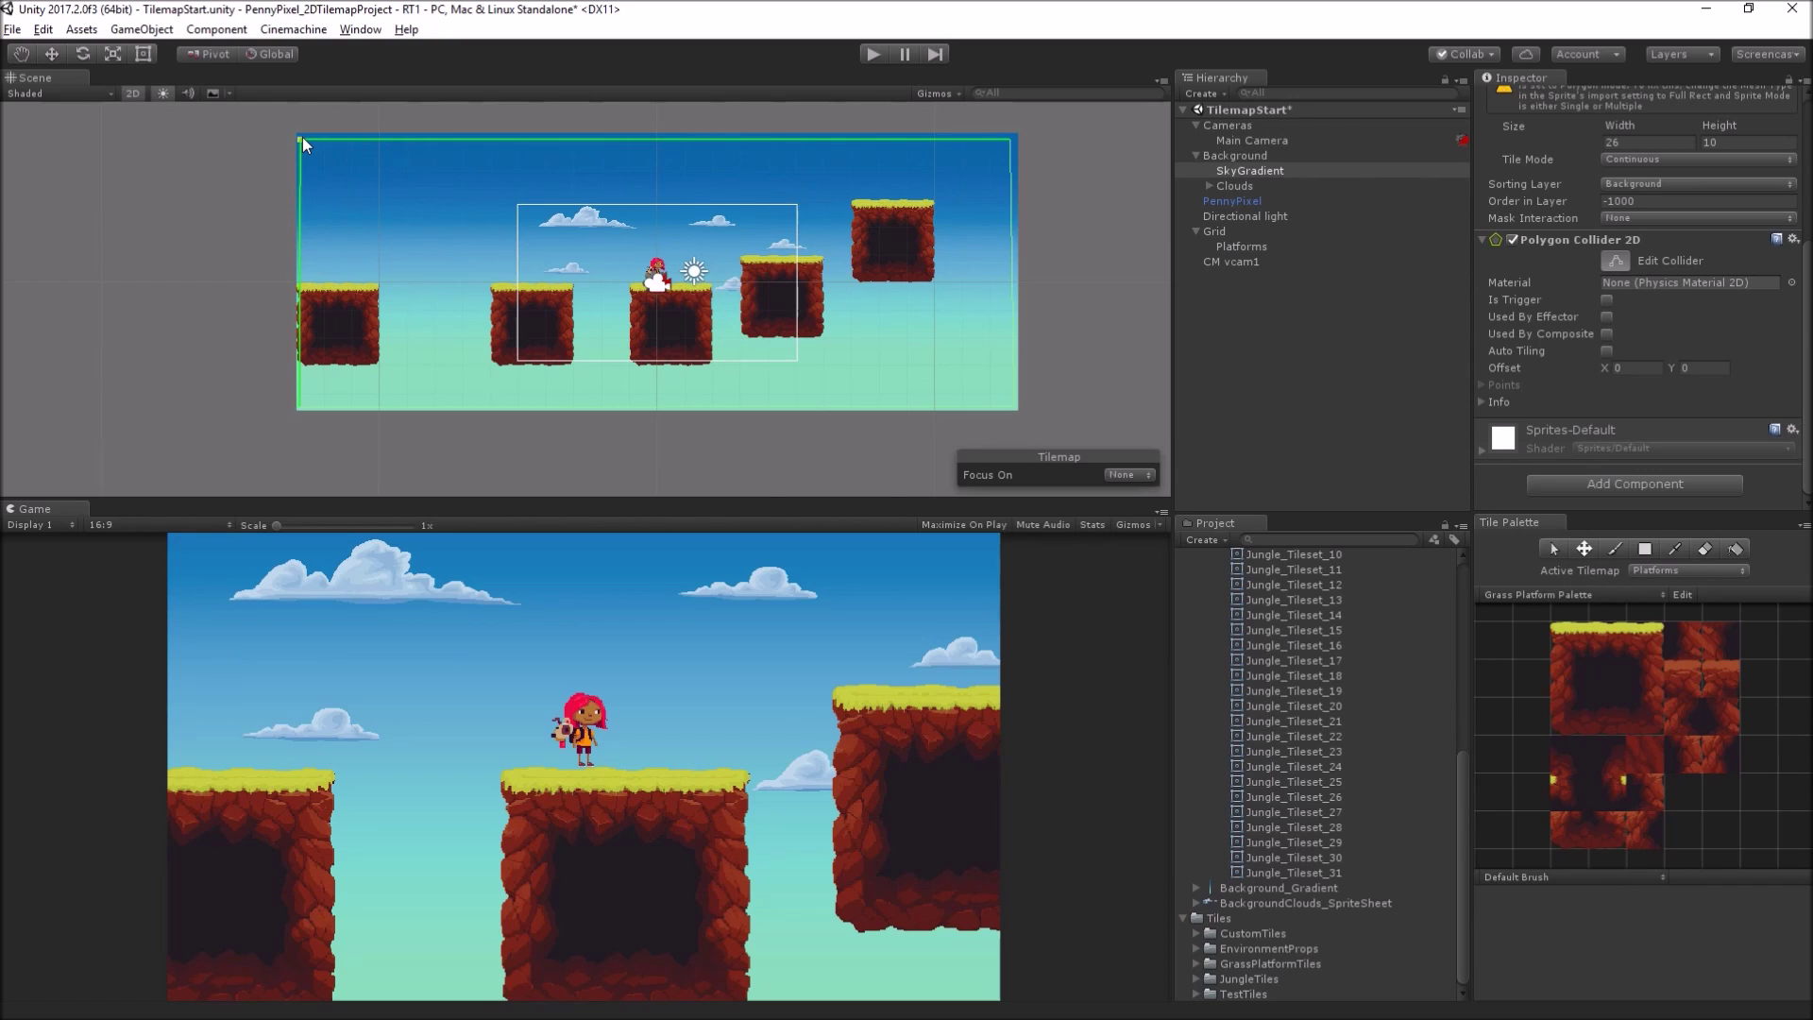